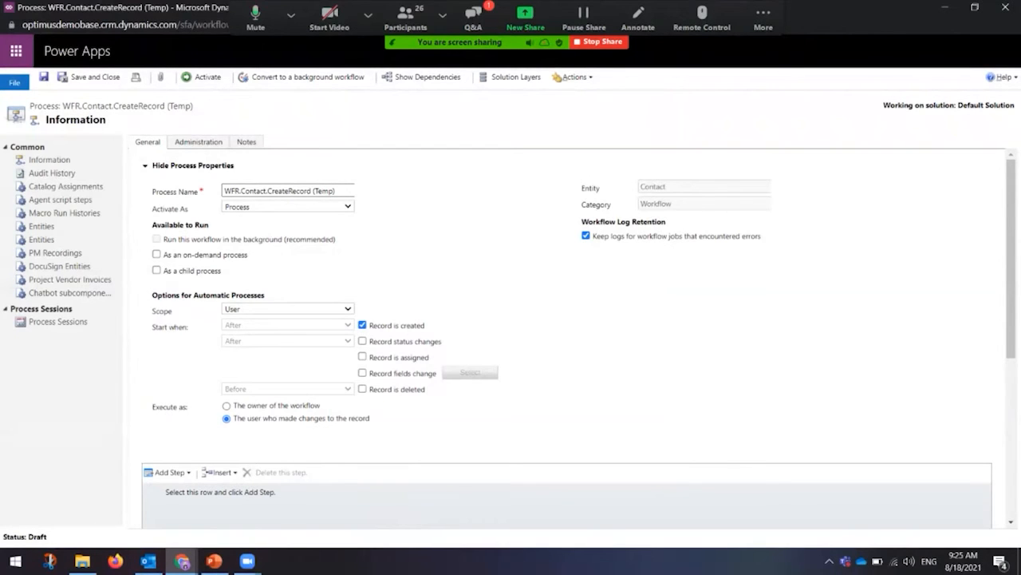
# Step: Keep the workflow activated as a Process and also make it available as an on-demand process
pyautogui.moveTo(230, 190); pyautogui.dragTo(308, 190)
pyautogui.click(282, 190)
pyautogui.click(287, 207)
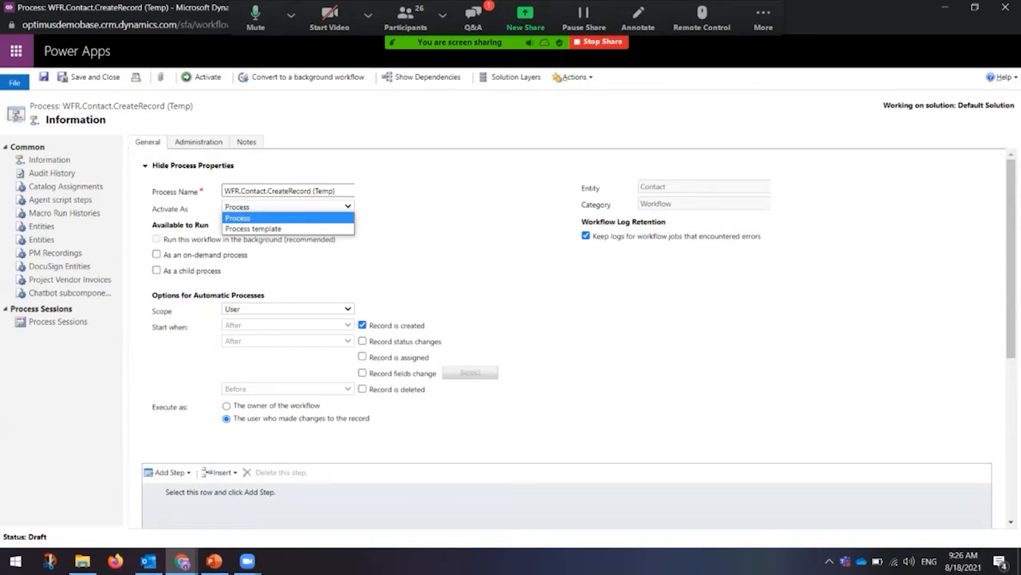
pyautogui.click(287, 206)
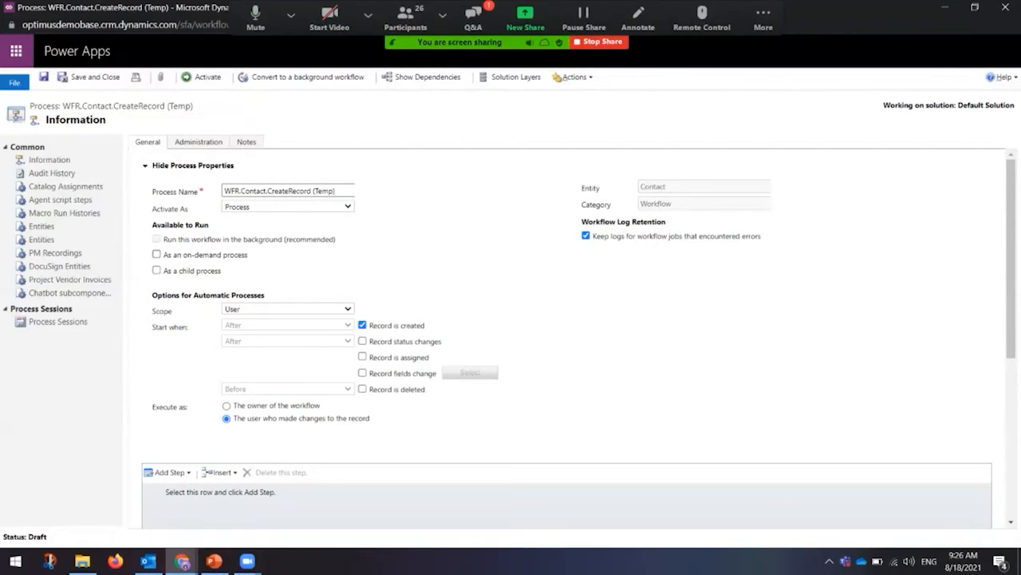
pyautogui.click(157, 254)
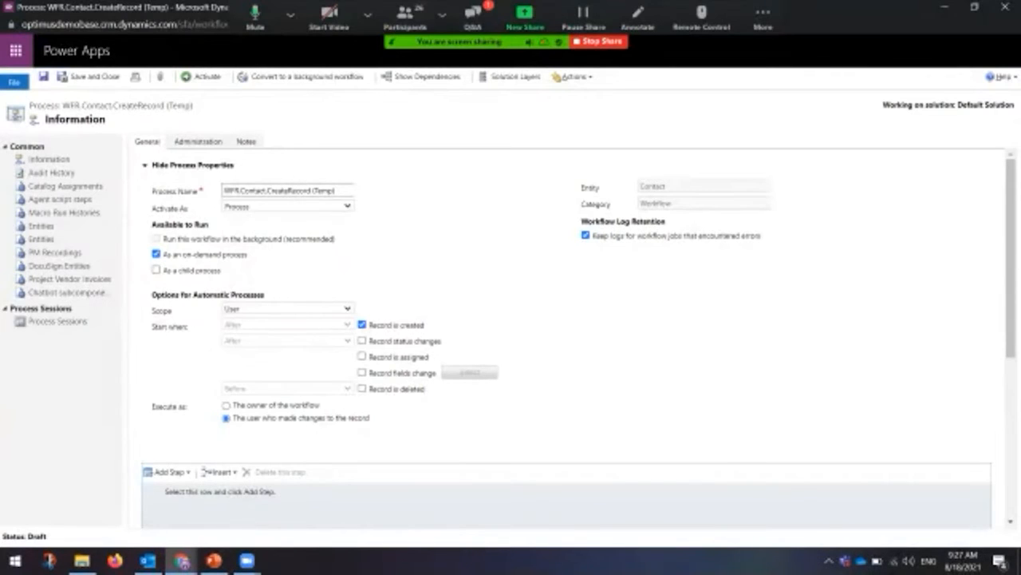
# Step: Set the automatic-process scope to Organization instead of User
pyautogui.scroll(-1, 574, 335)
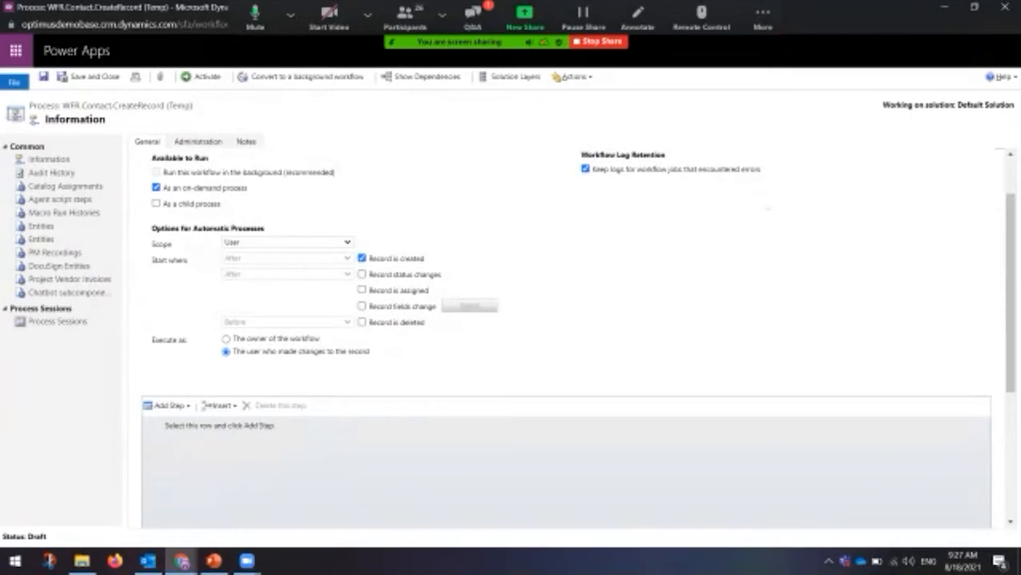
pyautogui.click(287, 242)
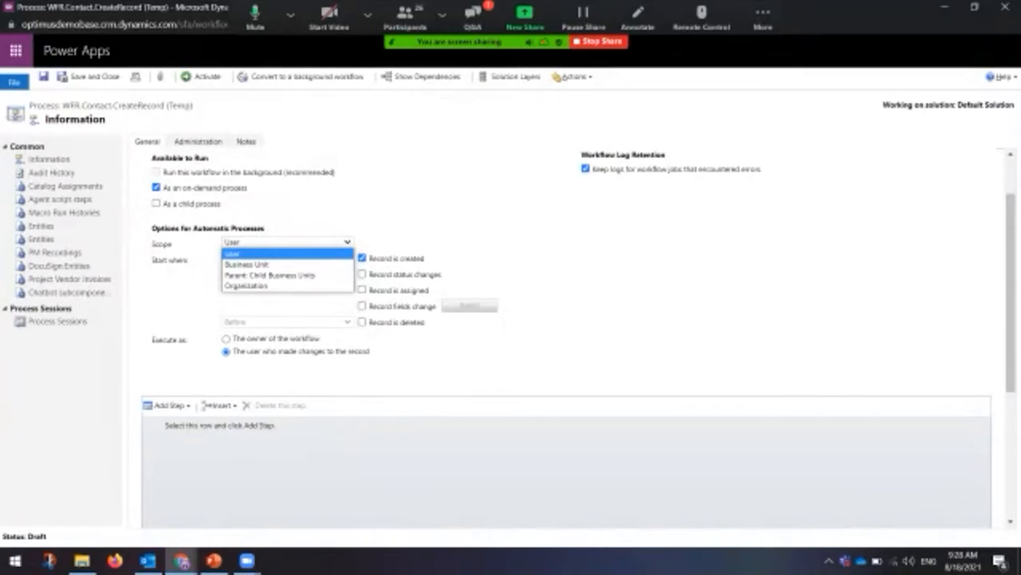
pyautogui.click(264, 253)
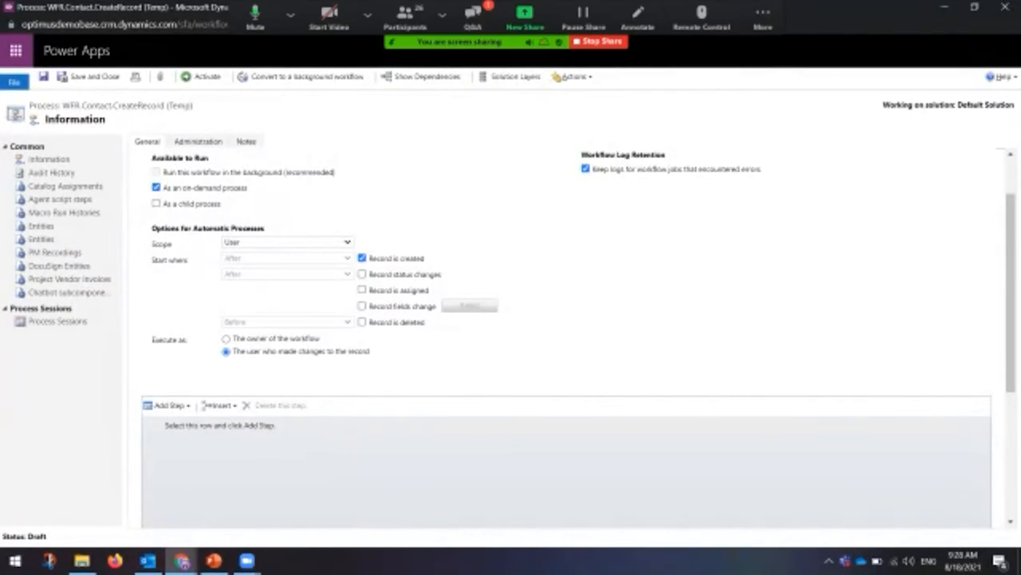
pyautogui.click(288, 242)
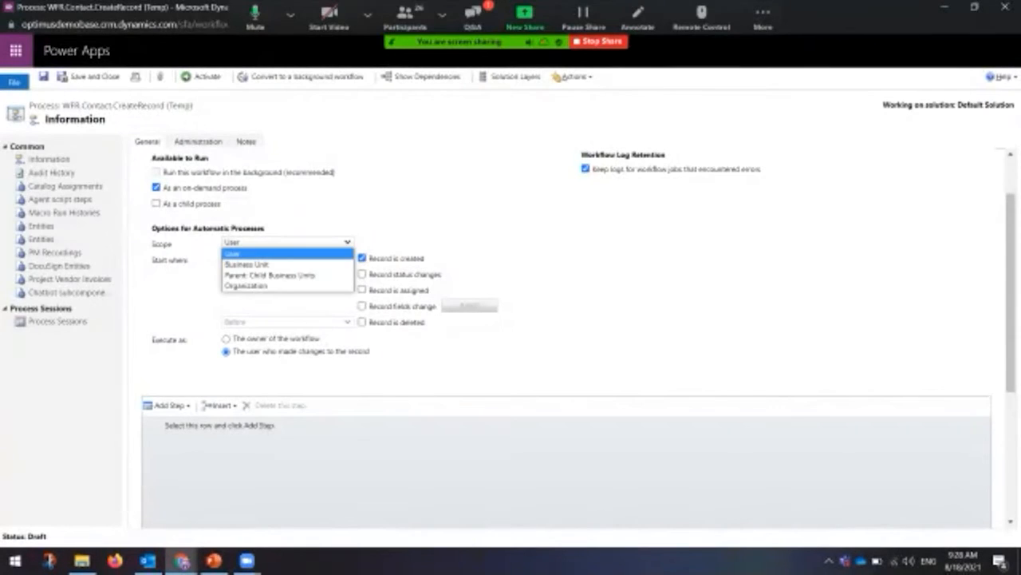
pyautogui.click(247, 285)
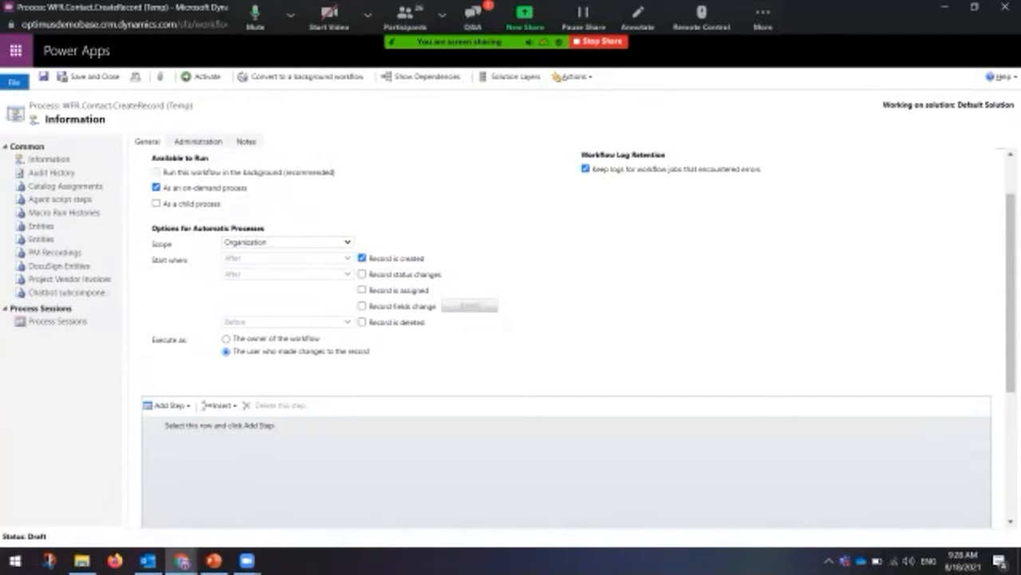
# Step: Show the Start When slide (slide 13) in PowerPoint, then return to the workflow form
pyautogui.click(213, 560)
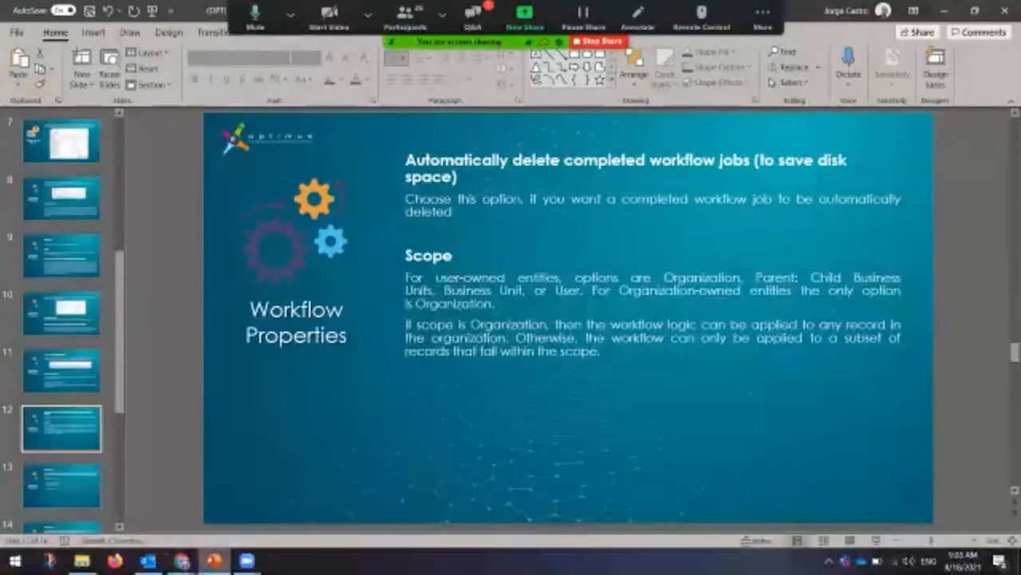
pyautogui.click(62, 485)
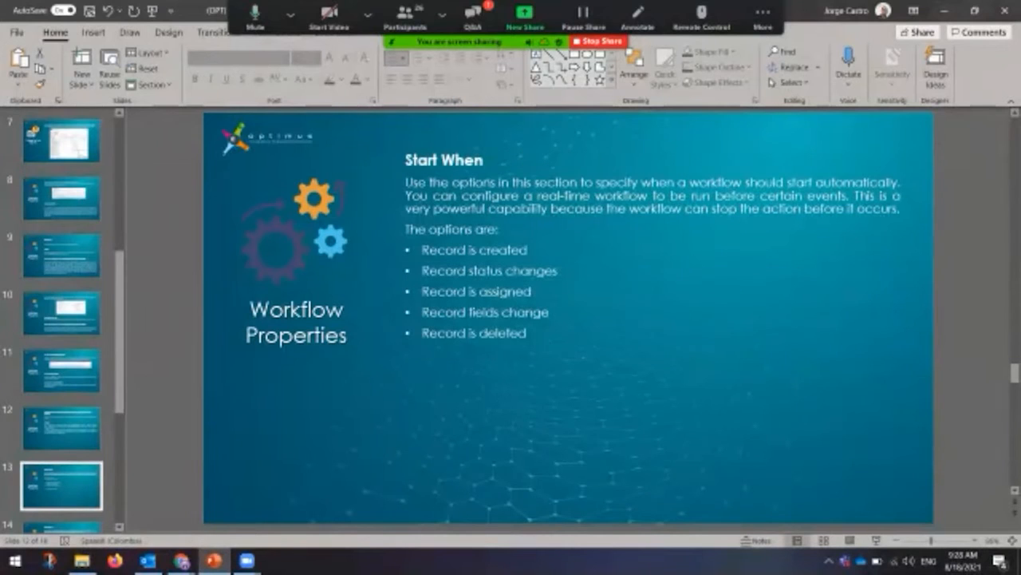
pyautogui.click(945, 11)
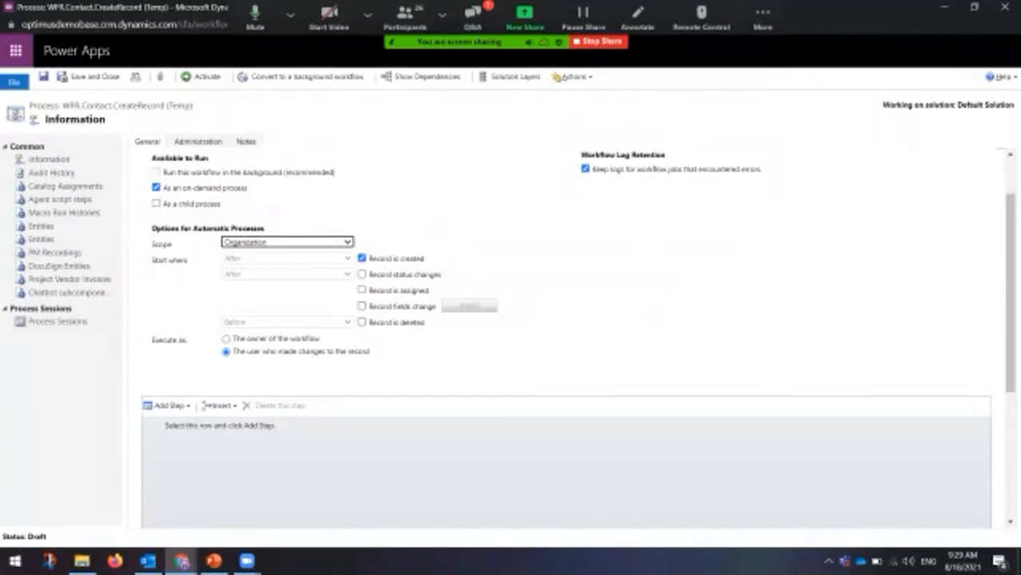
# Step: Add 'Record fields change' as a start trigger, leaving the monitored fields unselected
pyautogui.scroll(2, 574, 335)
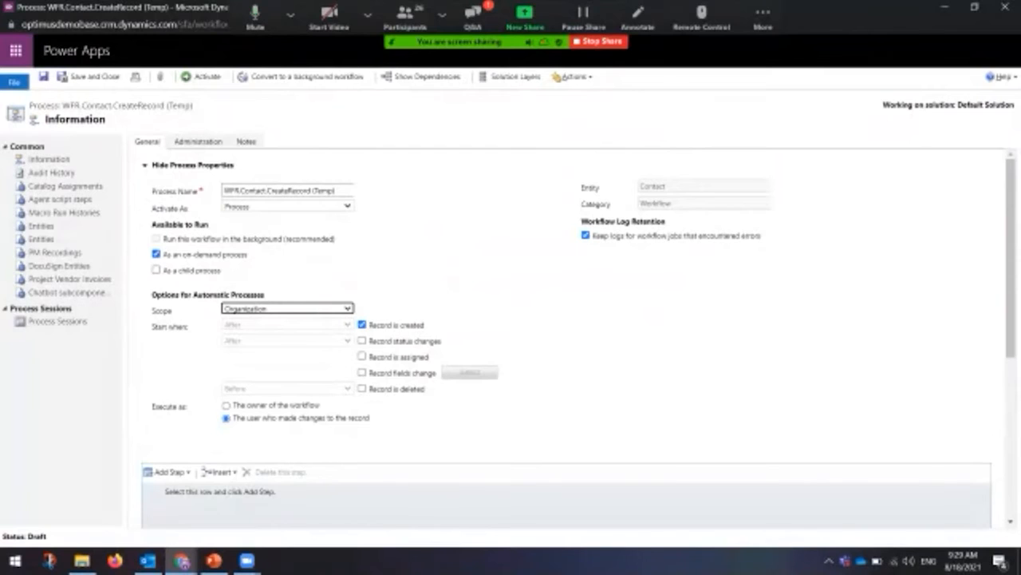
pyautogui.click(362, 373)
pyautogui.click(469, 372)
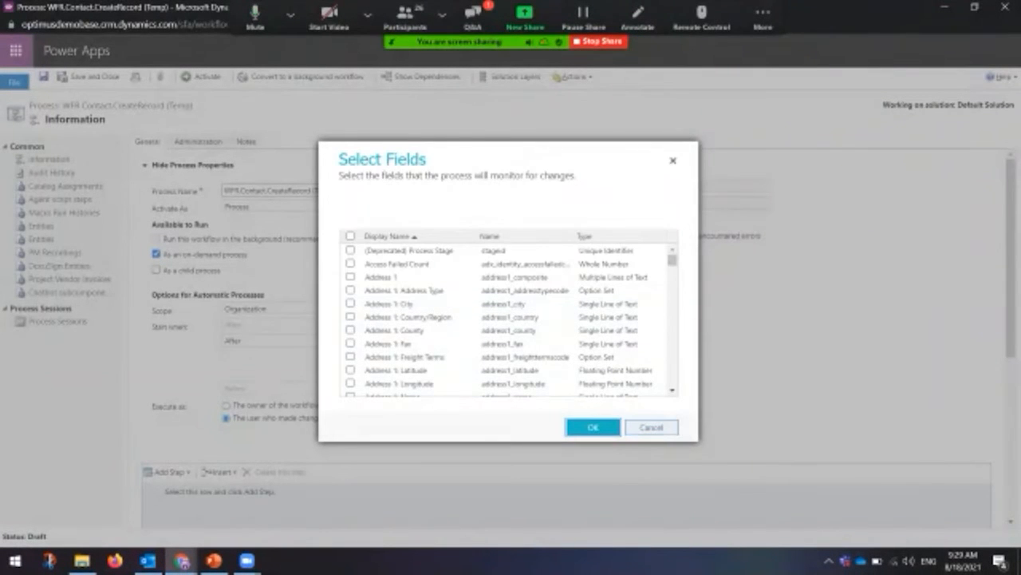
pyautogui.click(651, 426)
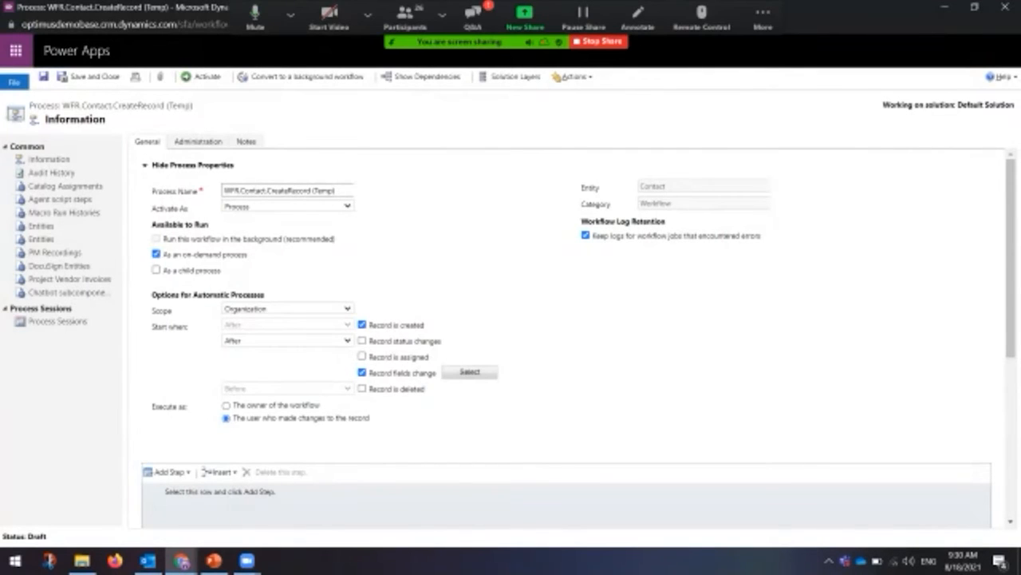
# Step: Set Execute as to 'The owner of the workflow' on the General properties
pyautogui.click(198, 142)
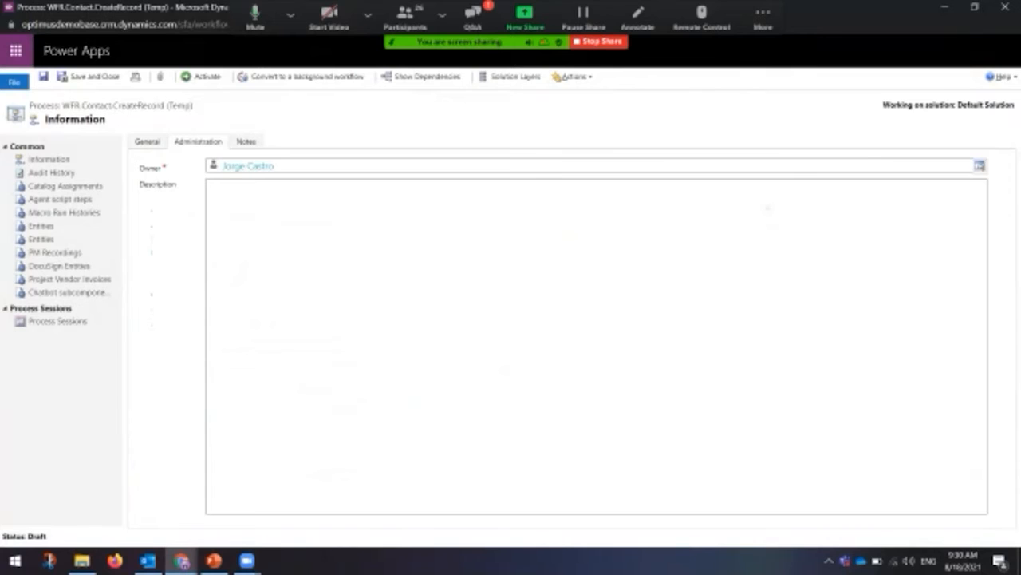
pyautogui.click(148, 141)
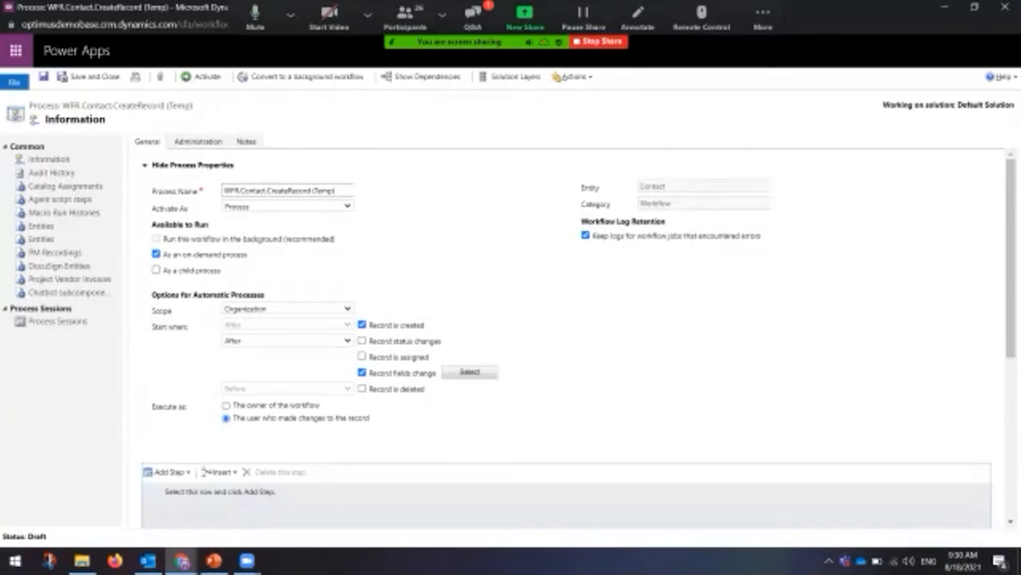
pyautogui.click(227, 406)
pyautogui.scroll(-1, 574, 335)
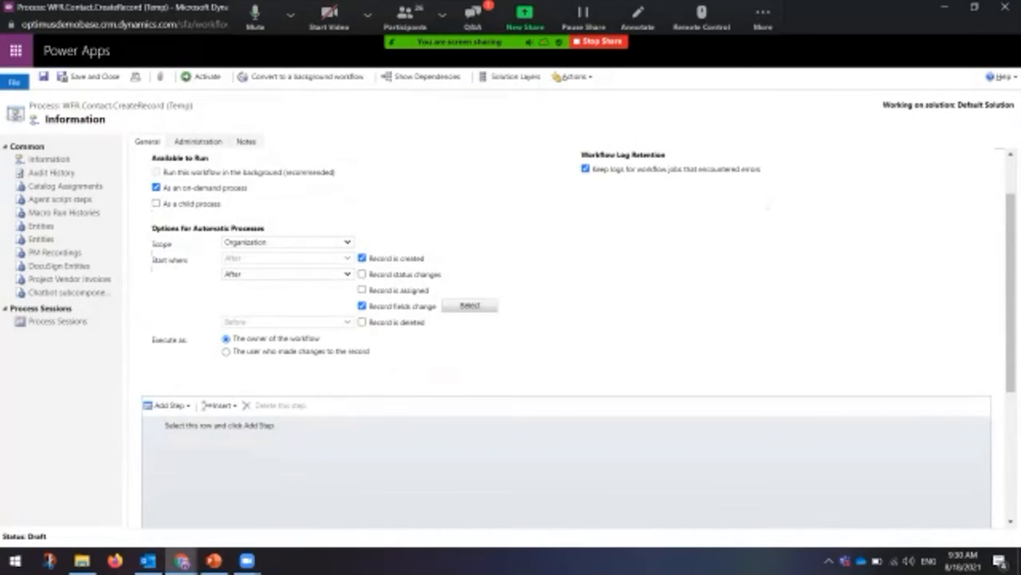
# Step: Advance PowerPoint to the Execute As slide (slide 14), then return to the workflow form
pyautogui.click(213, 560)
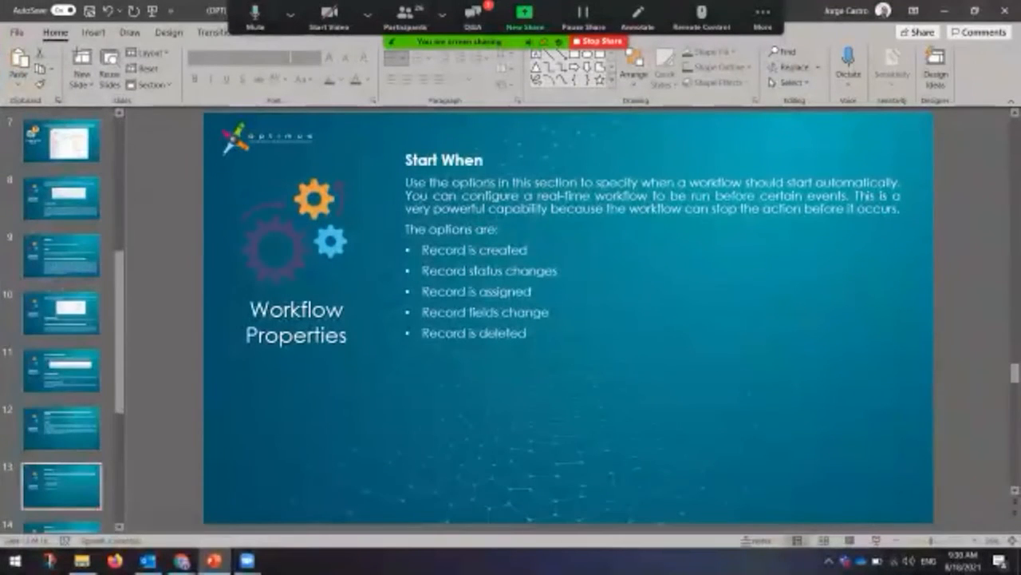
pyautogui.press('Down')
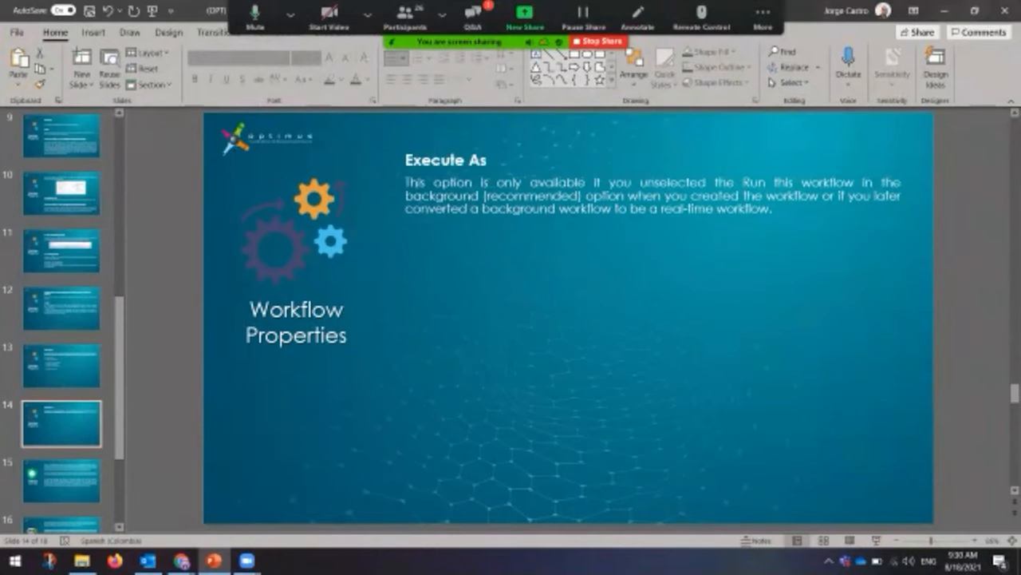
pyautogui.click(945, 12)
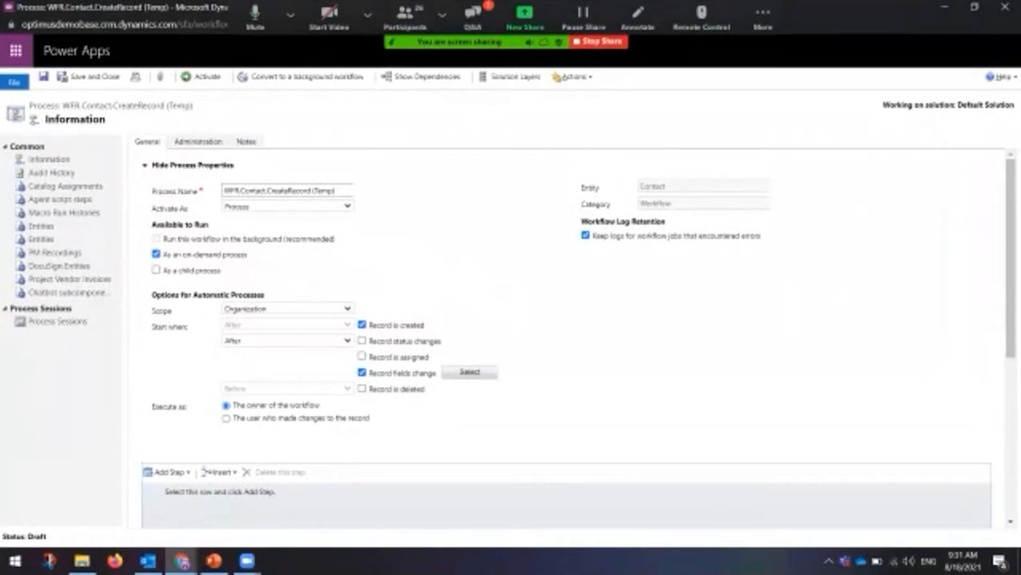
# Step: From the Sales Activity Dashboard, go to Contacts and start a new blank contact record
pyautogui.click(182, 561)
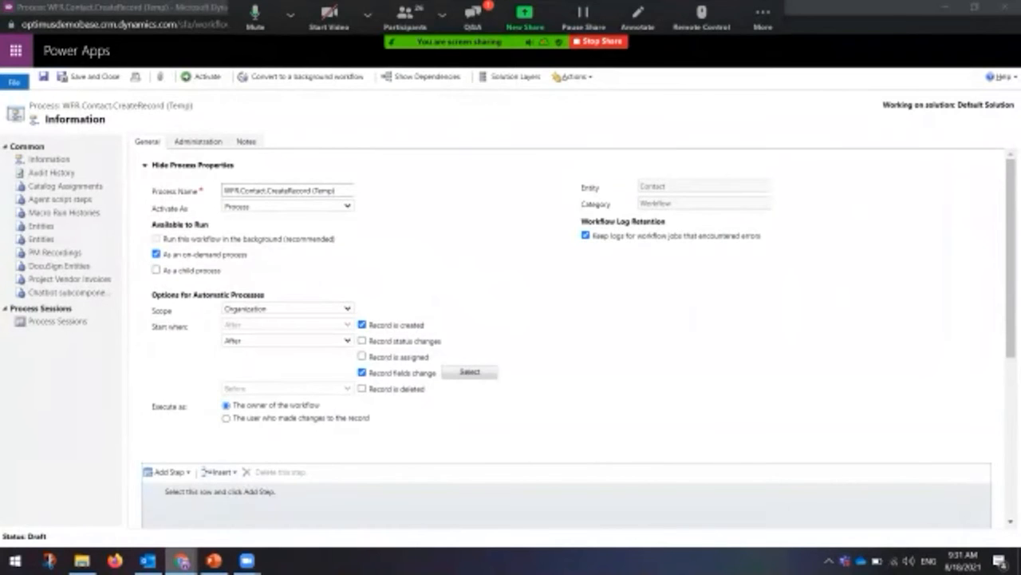
pyautogui.click(69, 505)
pyautogui.click(112, 11)
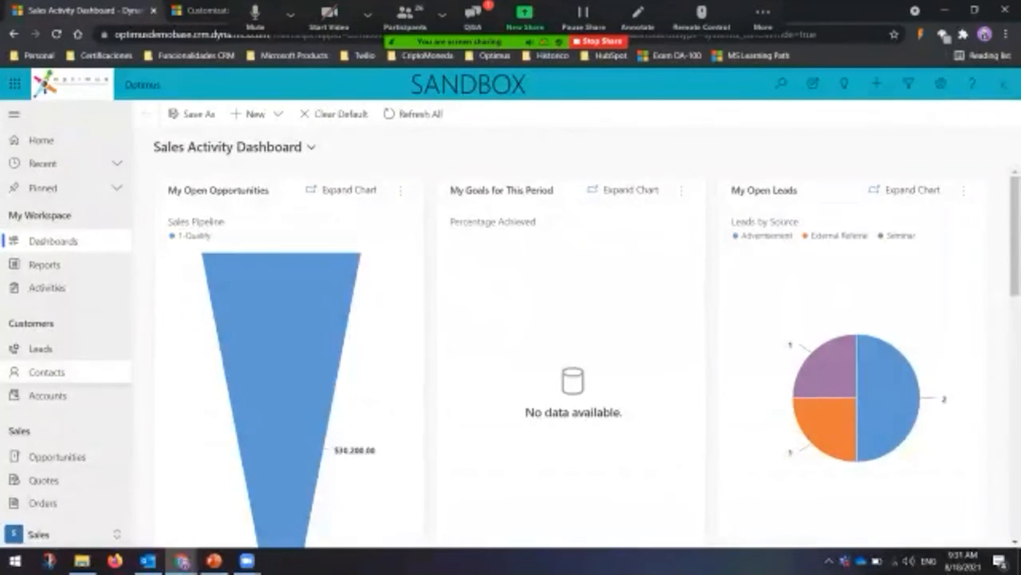
pyautogui.click(48, 373)
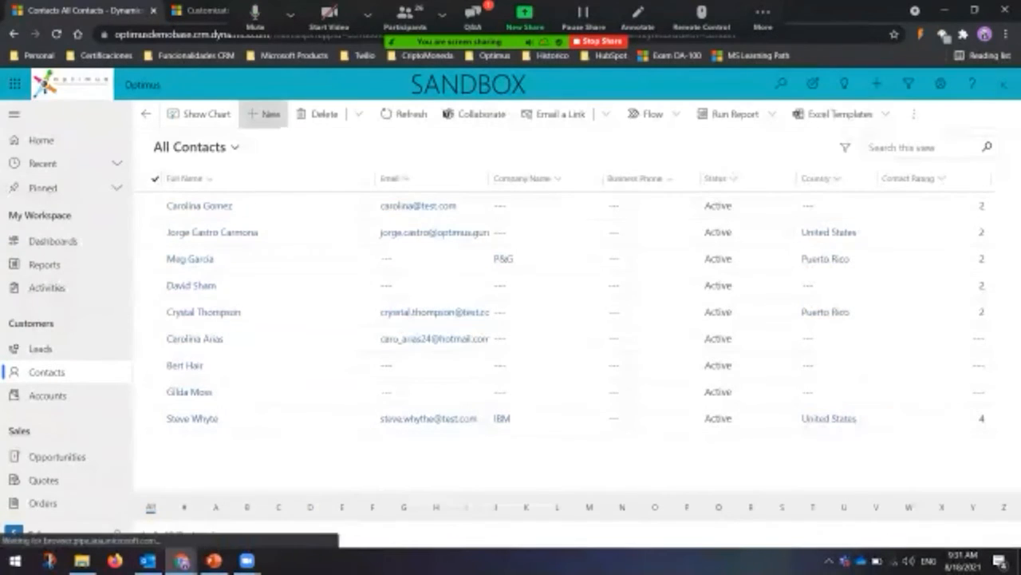
pyautogui.click(265, 113)
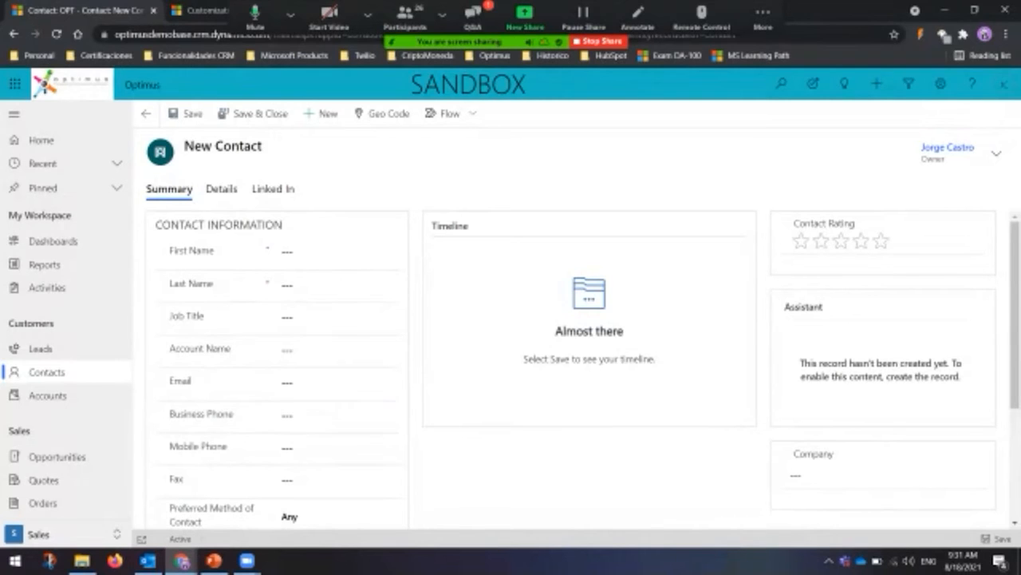
# Step: Back in the contact workflow, bring up the Add Step list of step types
pyautogui.moveTo(182, 560)
pyautogui.click(351, 499)
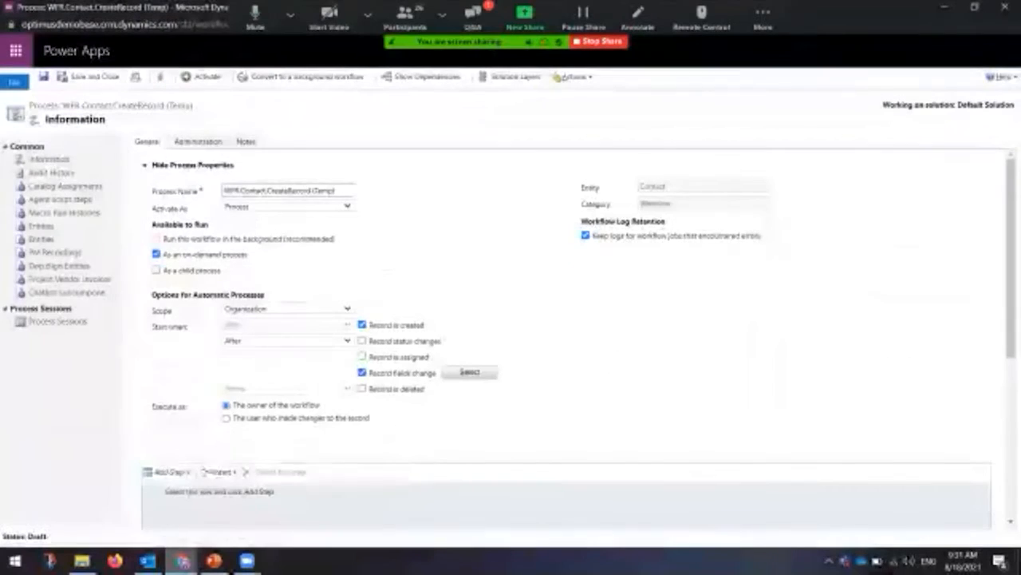
pyautogui.scroll(-3, 566, 335)
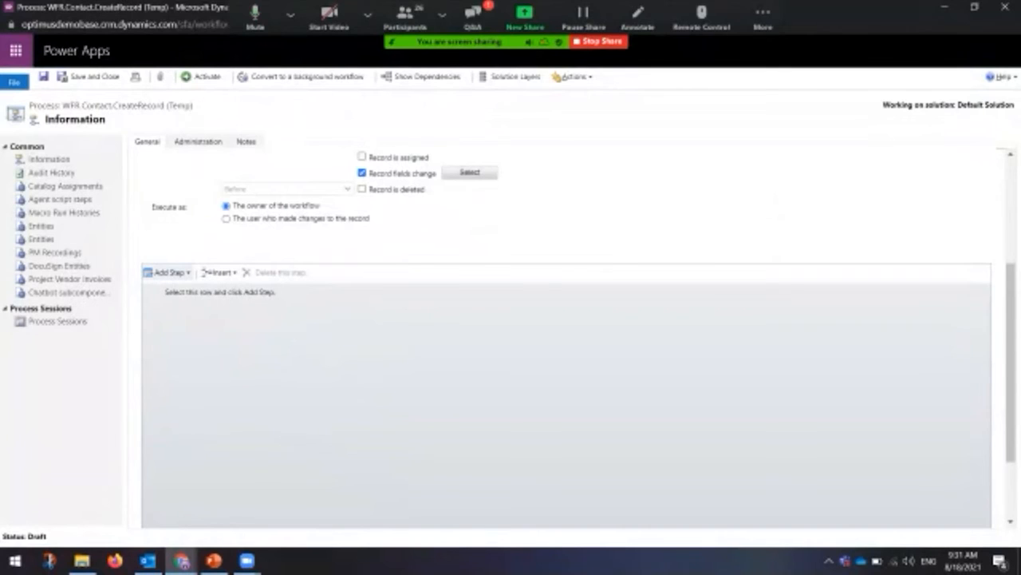
pyautogui.click(167, 272)
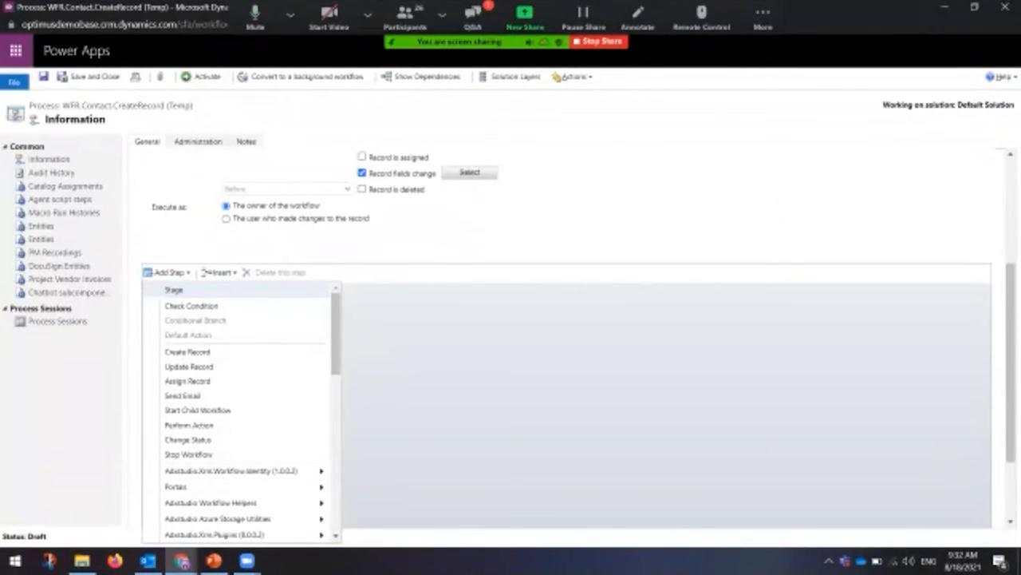
# Step: Insert a Check Condition step into the workflow's step list
pyautogui.click(219, 272)
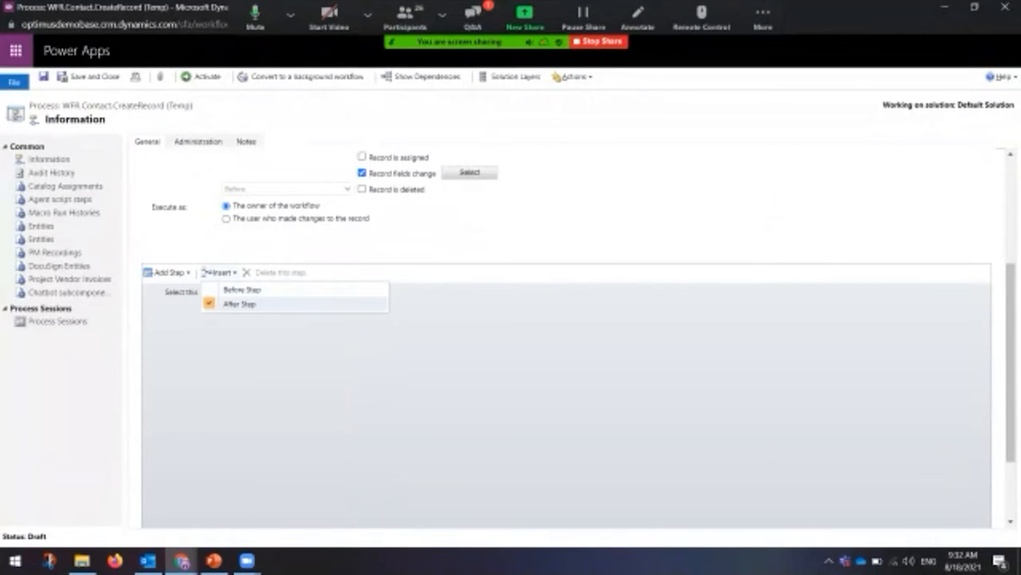
pyautogui.click(168, 272)
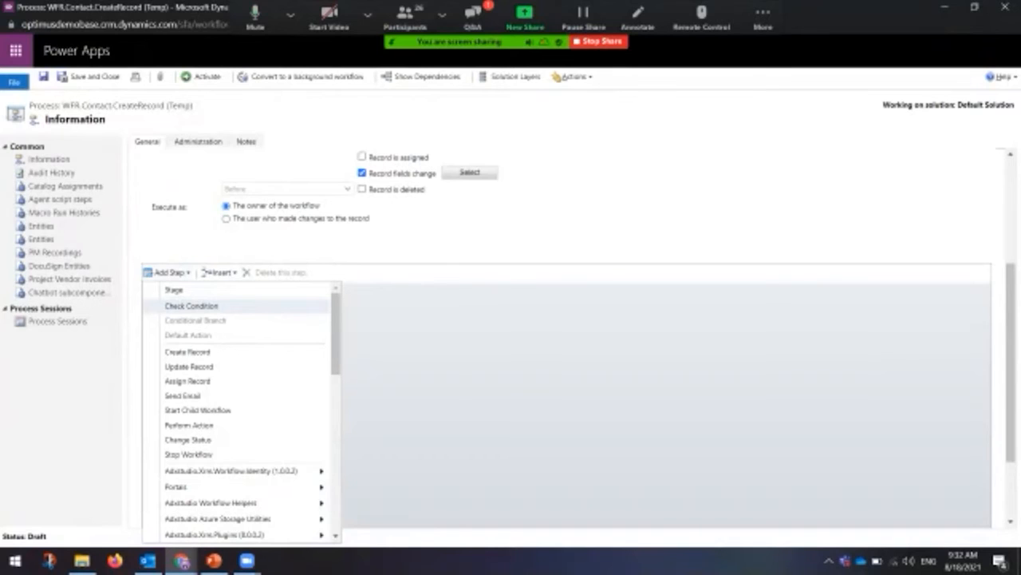
pyautogui.click(192, 305)
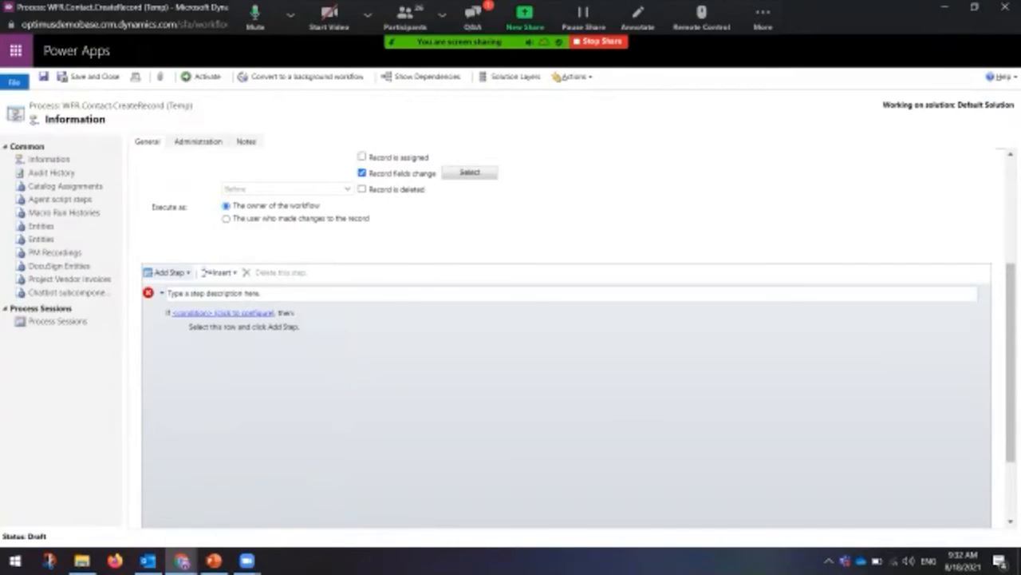
# Step: Open the Specify Condition window from the step's '<condition> (click to configure)' link
pyautogui.click(243, 312)
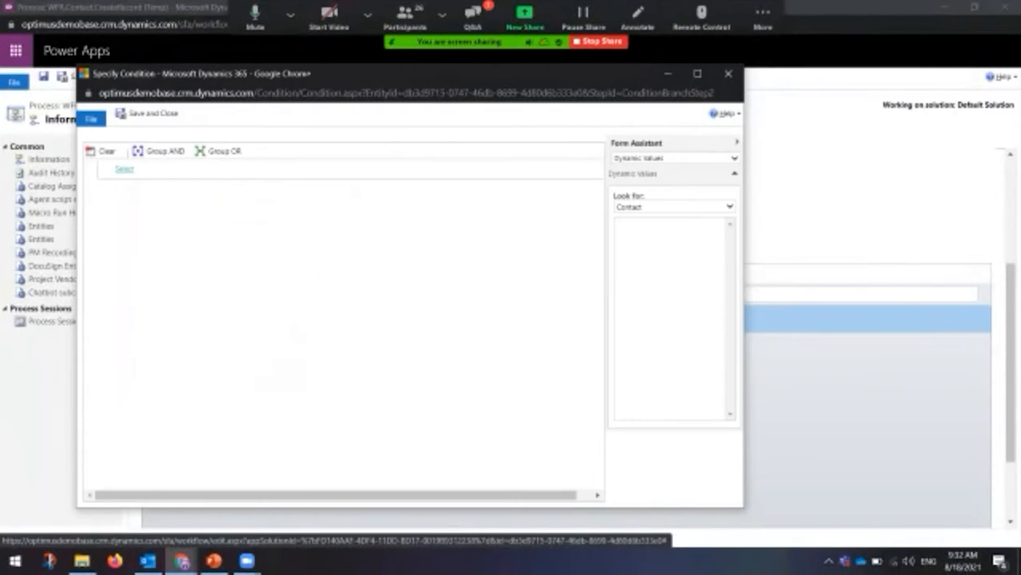
# Step: Set the condition to Contact, Email, Does Not Contain Data, and save and close it
pyautogui.click(127, 168)
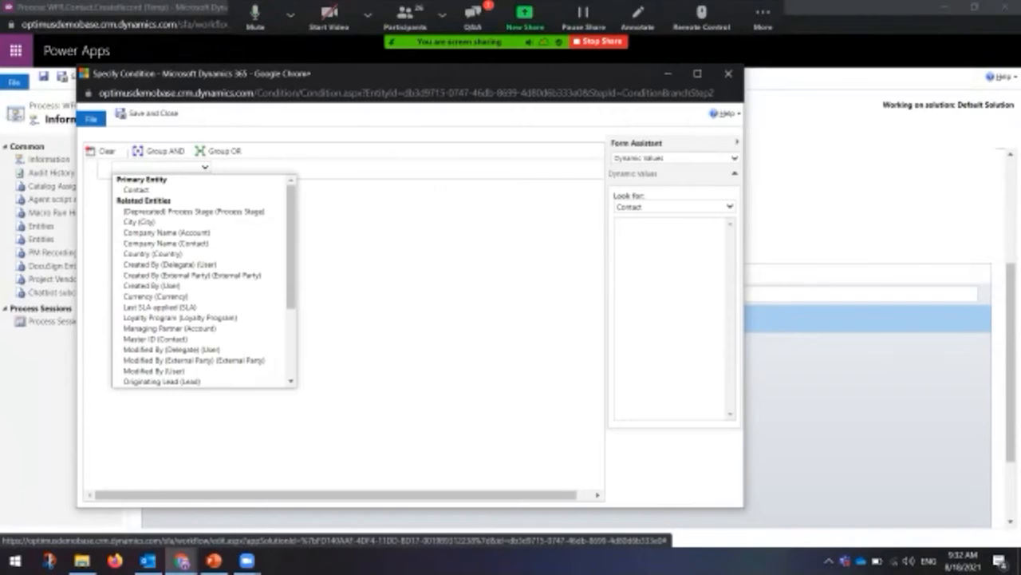
pyautogui.click(136, 190)
pyautogui.click(261, 168)
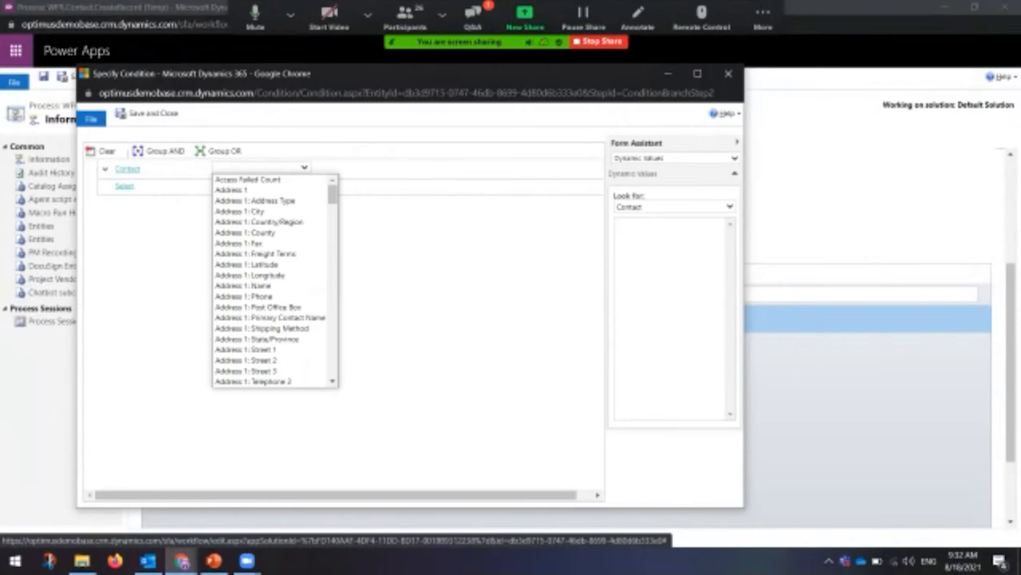
pyautogui.write('em')
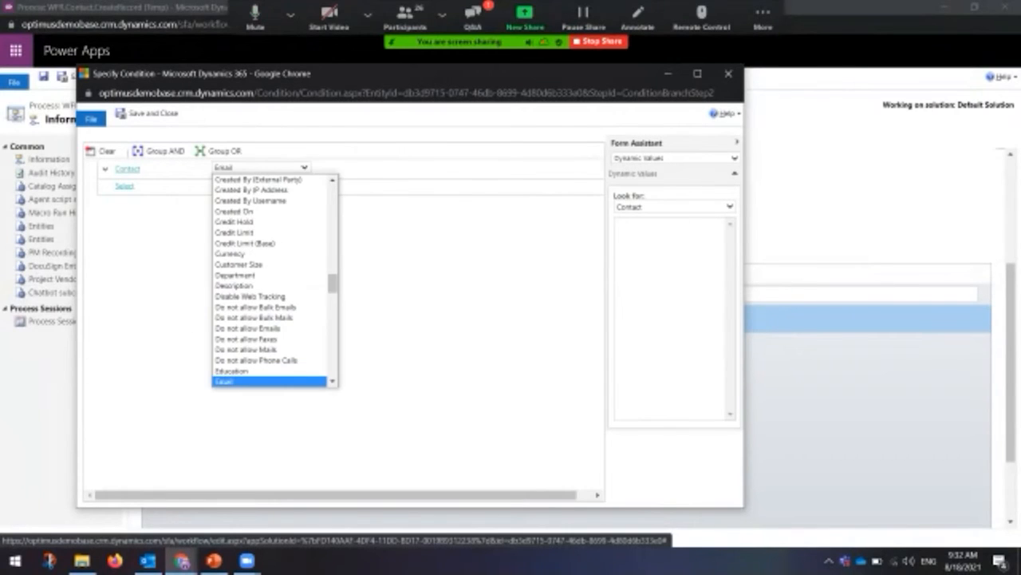
pyautogui.press('Return')
pyautogui.click(351, 167)
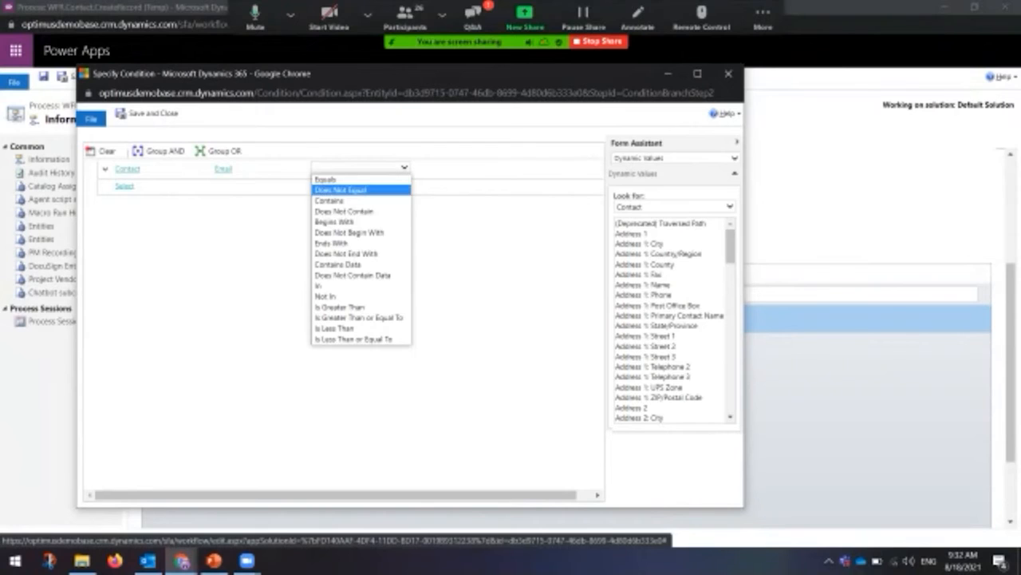
pyautogui.click(353, 274)
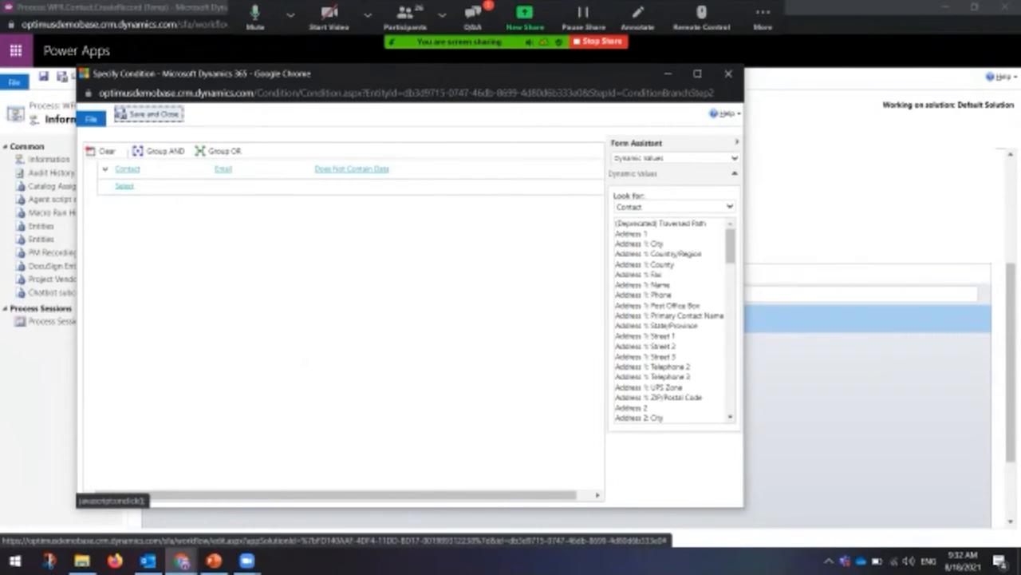
pyautogui.click(148, 114)
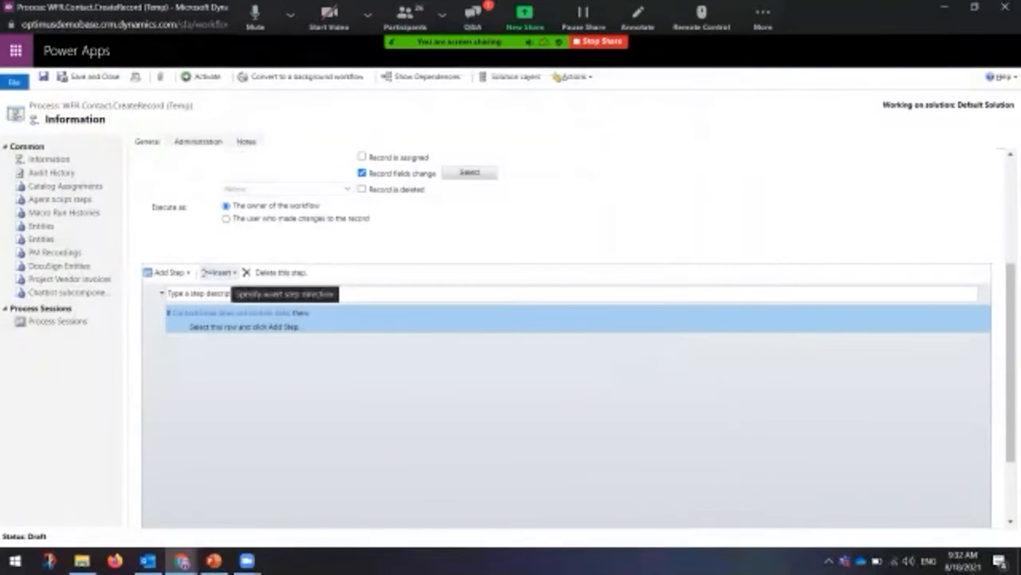
# Step: Add an Update Record step for Contact in the condition's branch and open its properties
pyautogui.click(244, 327)
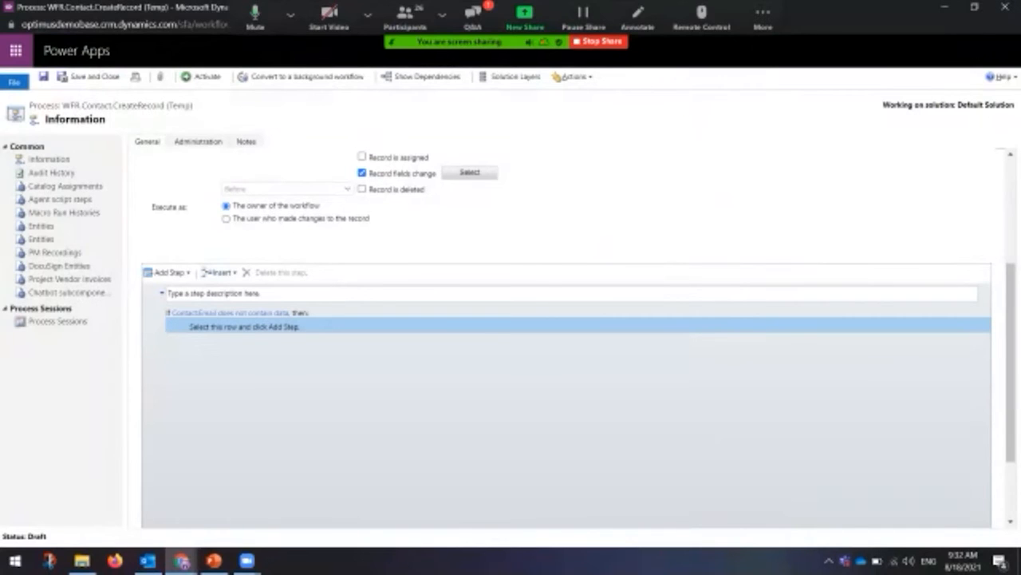
pyautogui.click(169, 272)
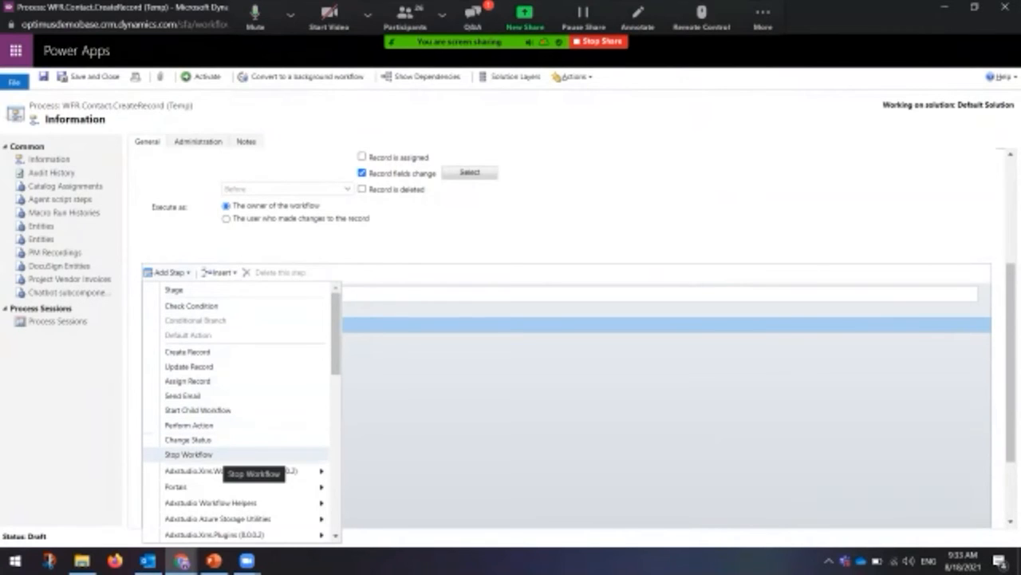
pyautogui.scroll(-3, 239, 443)
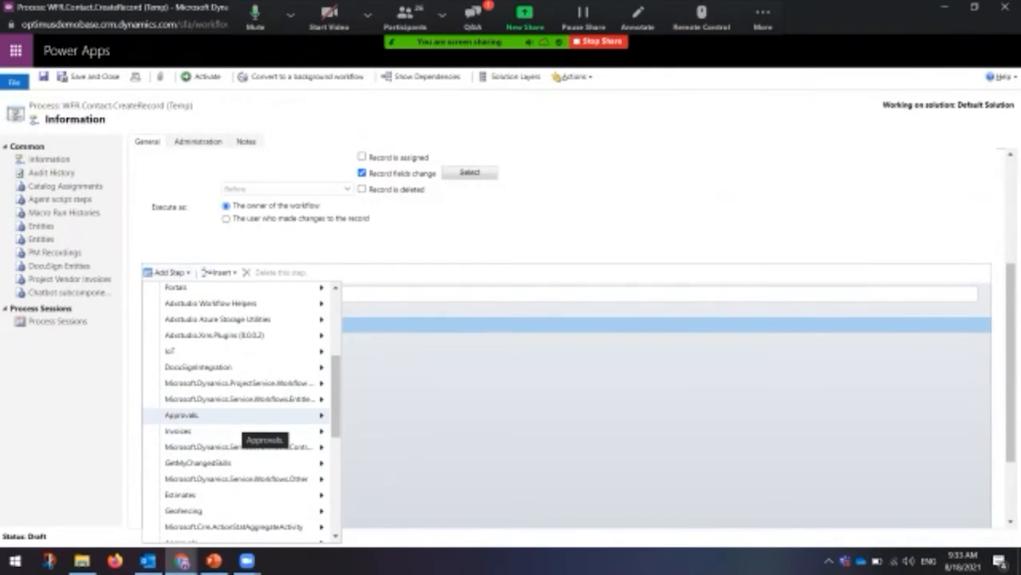
pyautogui.scroll(-4, 240, 415)
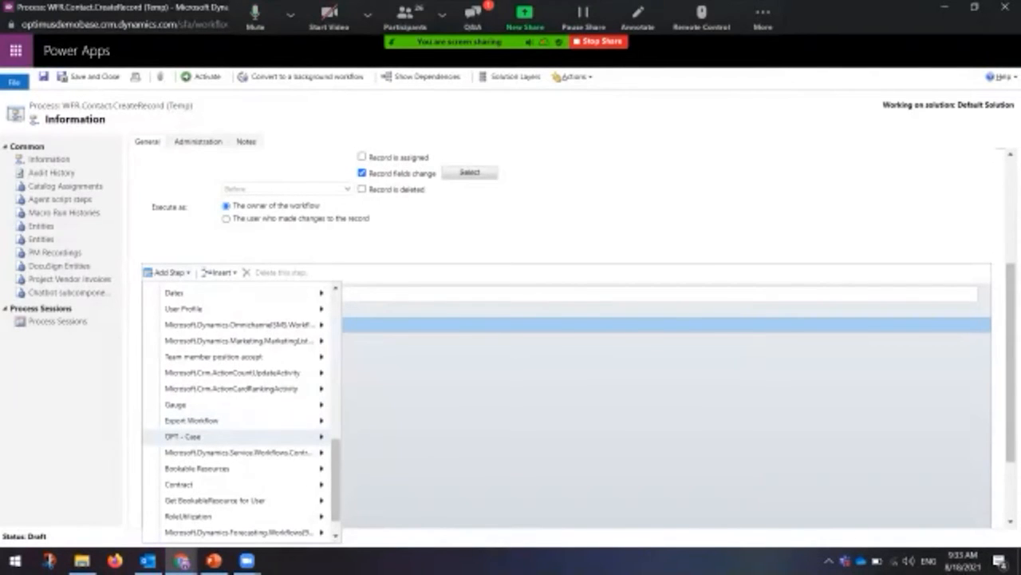
pyautogui.moveTo(240, 531)
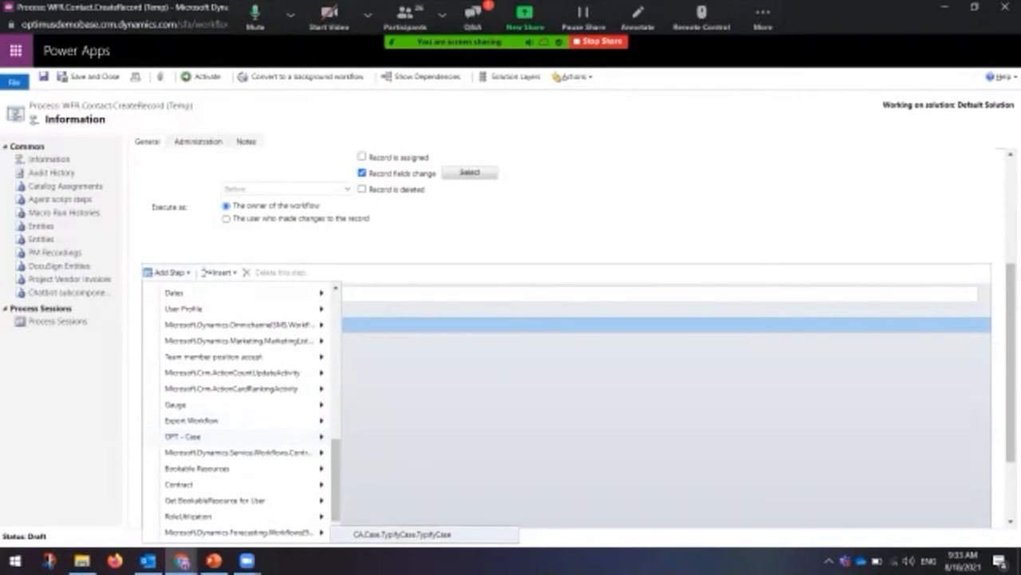
pyautogui.scroll(10, 239, 411)
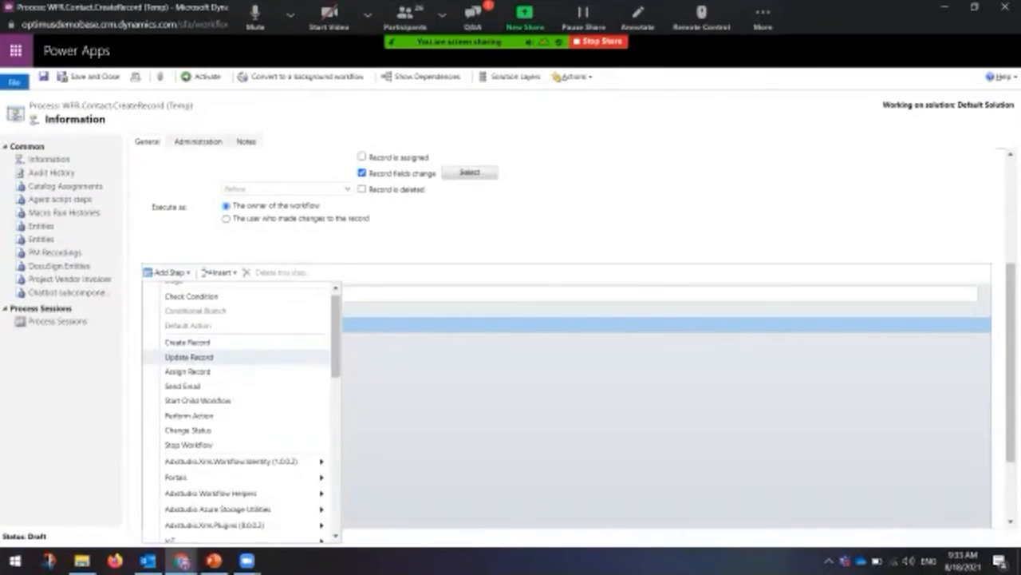
pyautogui.click(189, 357)
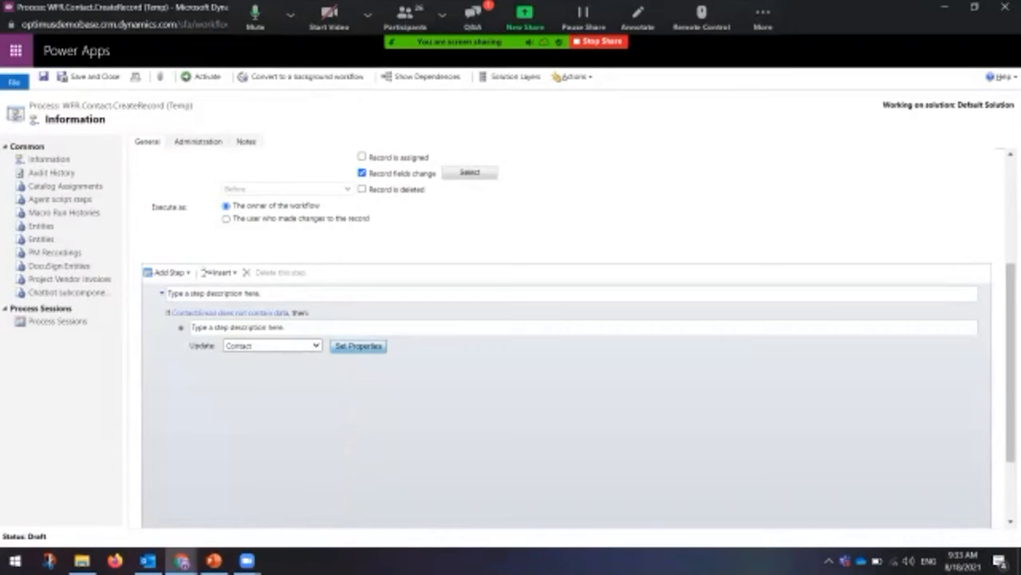
pyautogui.click(358, 345)
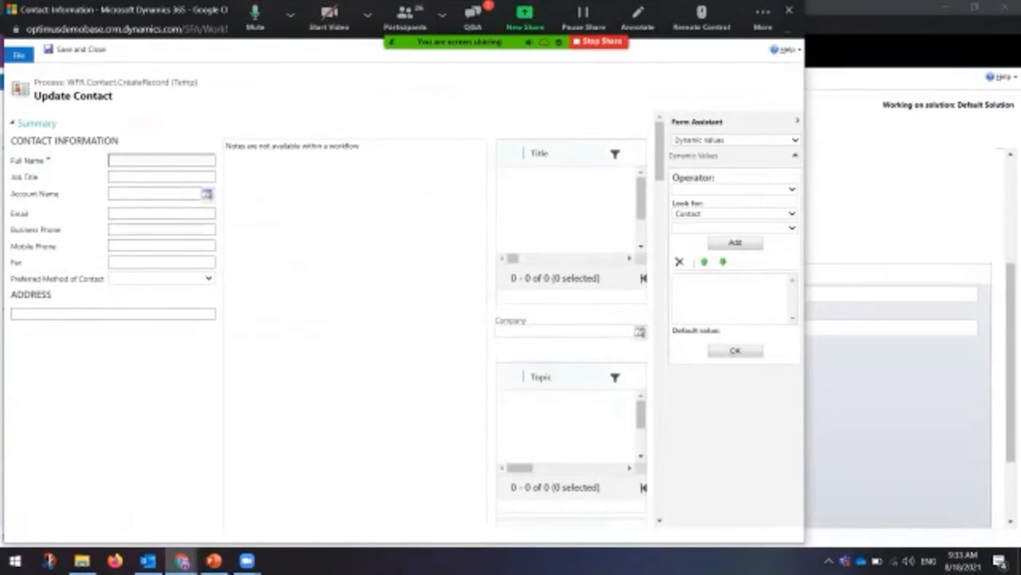
# Step: Give the Email field a fixed default test address in Form Assistant
pyautogui.click(162, 213)
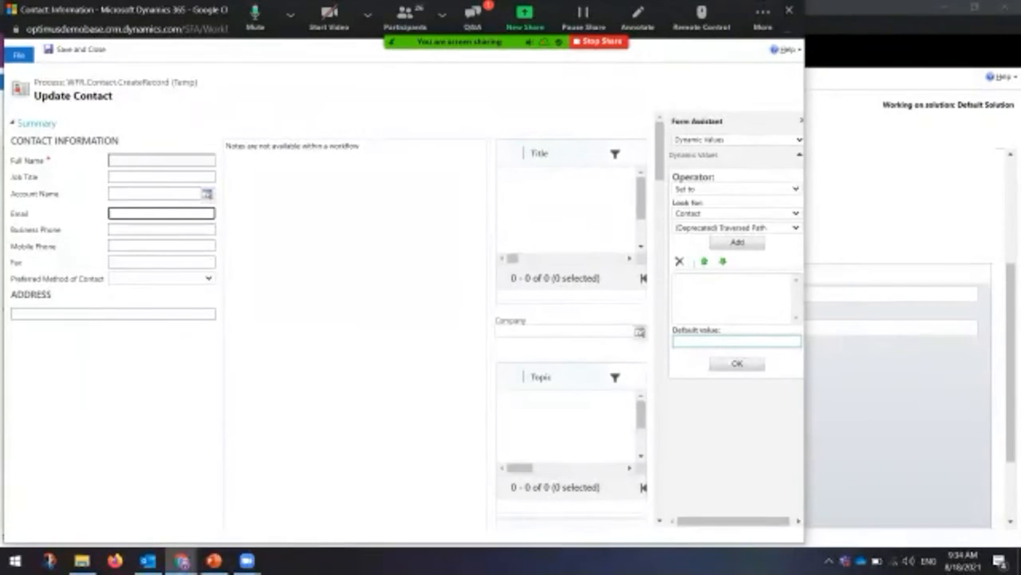
pyautogui.click(735, 341)
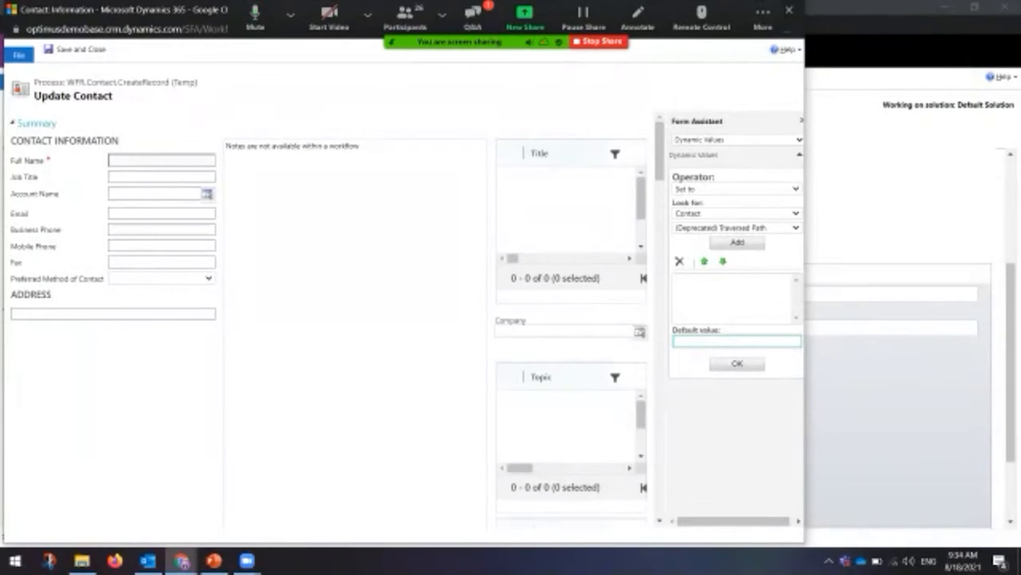
pyautogui.write('Identical@test.com')
pyautogui.click(737, 363)
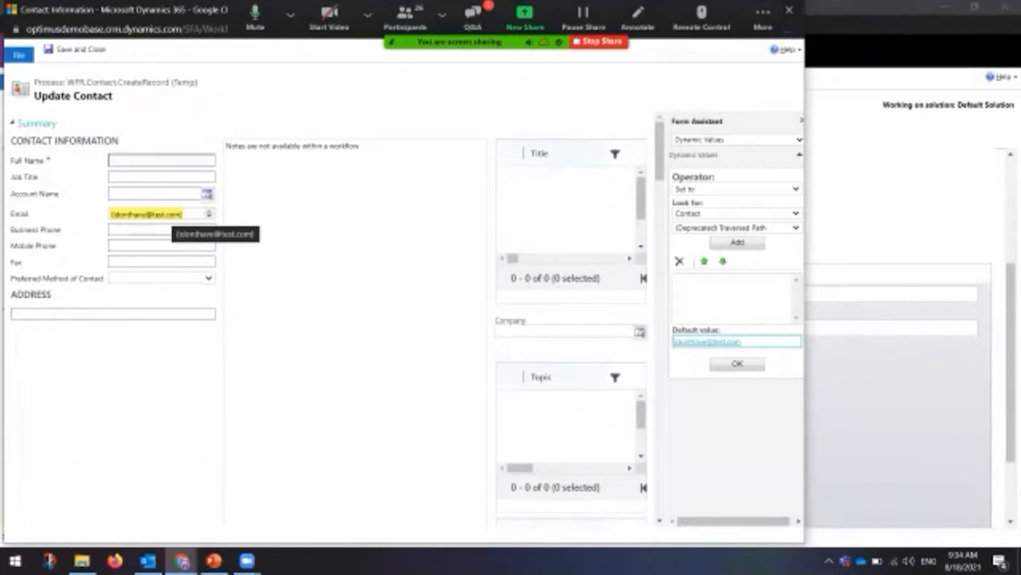
# Step: Keep the Set to operator and Contact entity, then save and close the update step
pyautogui.click(161, 230)
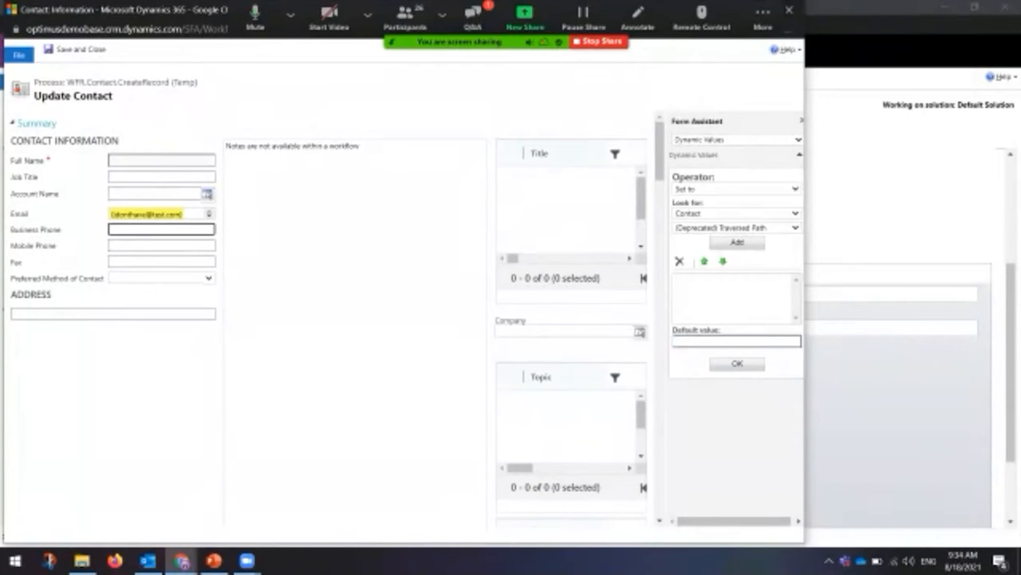
pyautogui.click(736, 189)
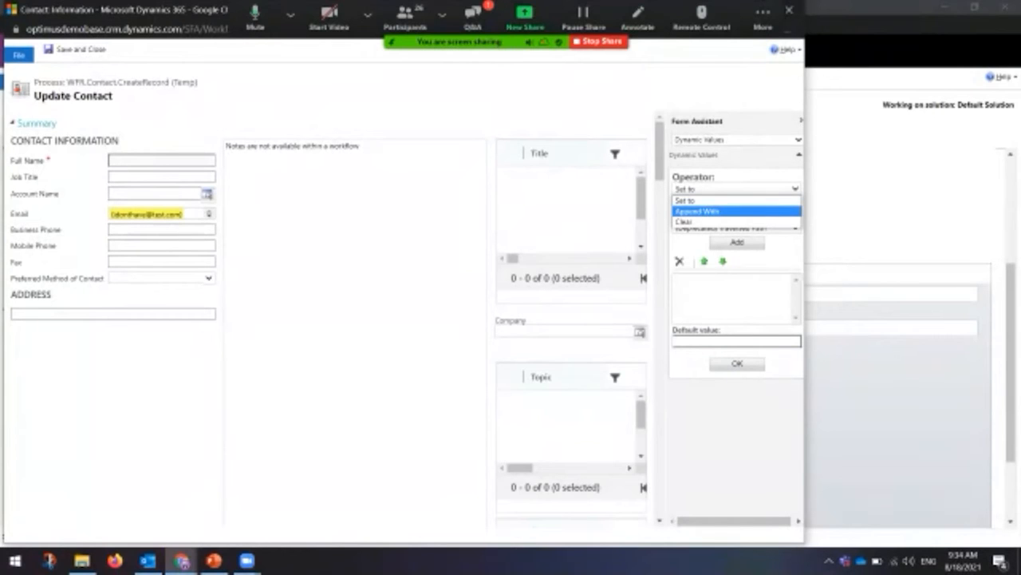
pyautogui.click(681, 261)
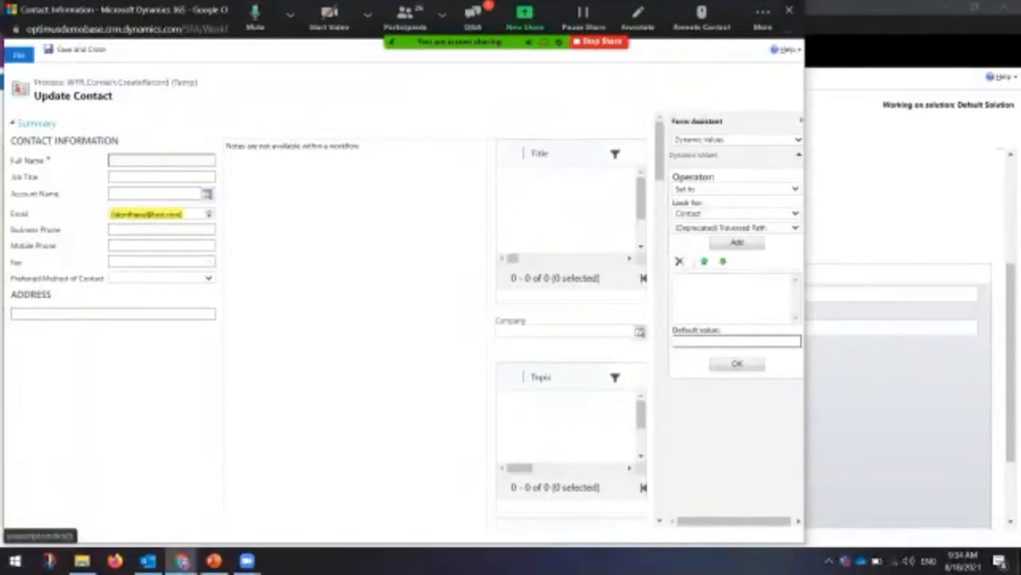
pyautogui.click(736, 213)
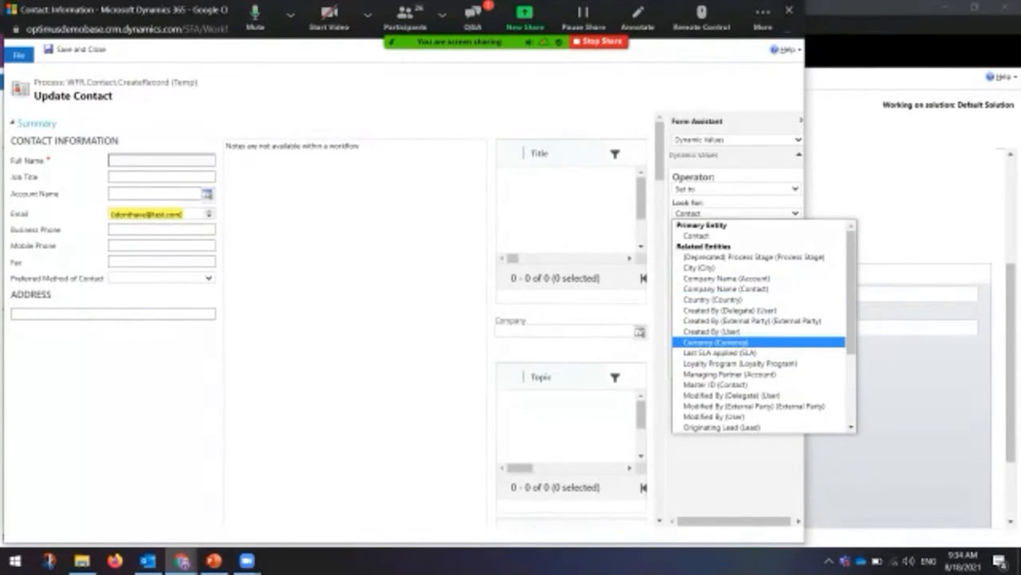
pyautogui.press('Escape')
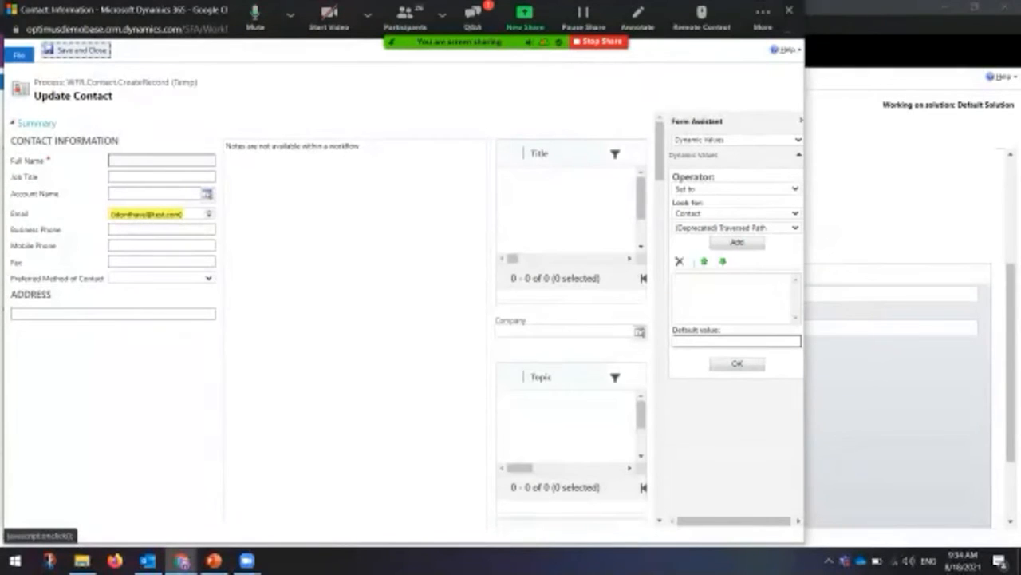
pyautogui.click(75, 49)
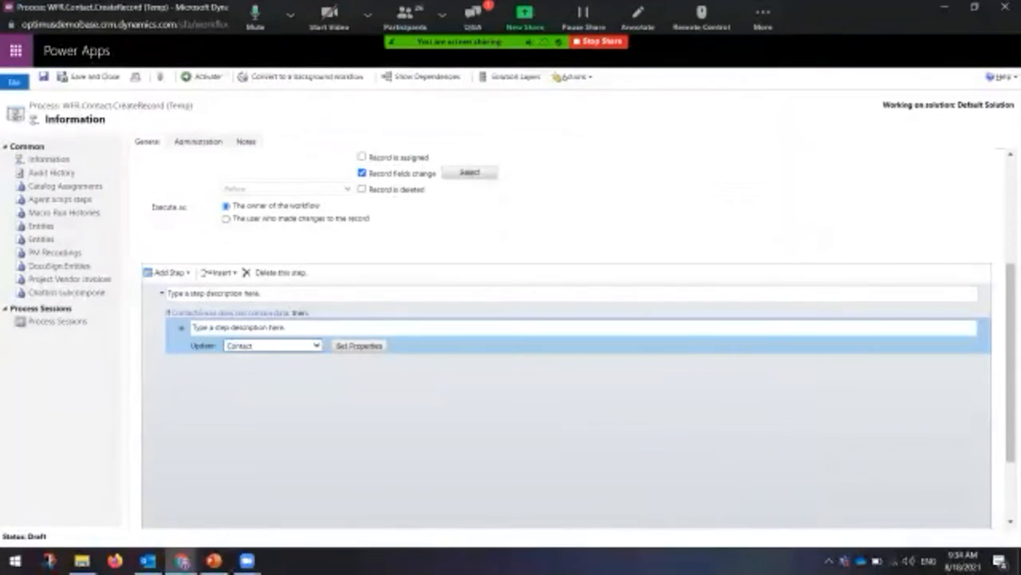
# Step: Save the WFR.Contact.CreateRecord (Temp) workflow, then activate it and confirm the activation
pyautogui.scroll(2, 567, 335)
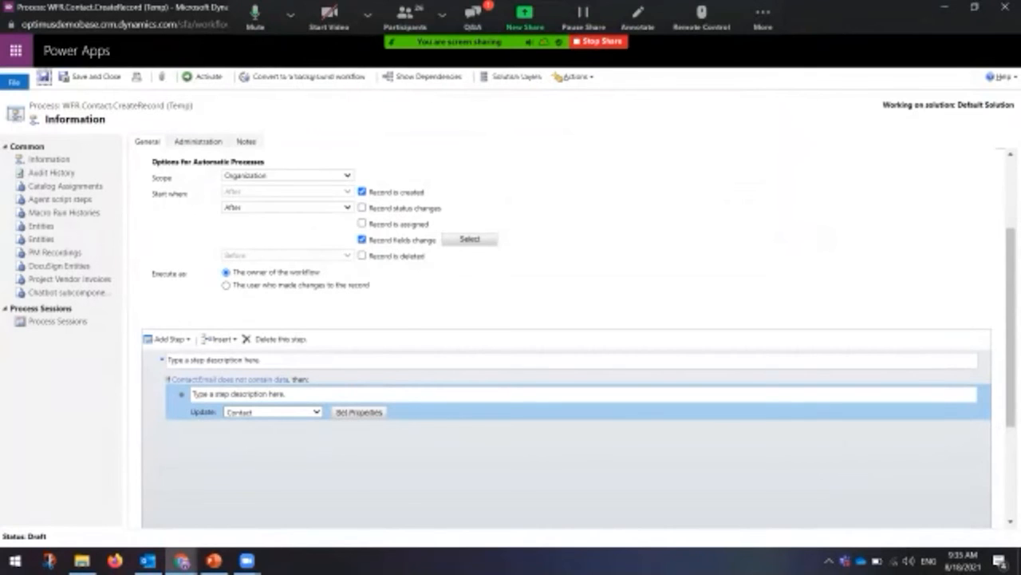
pyautogui.click(43, 76)
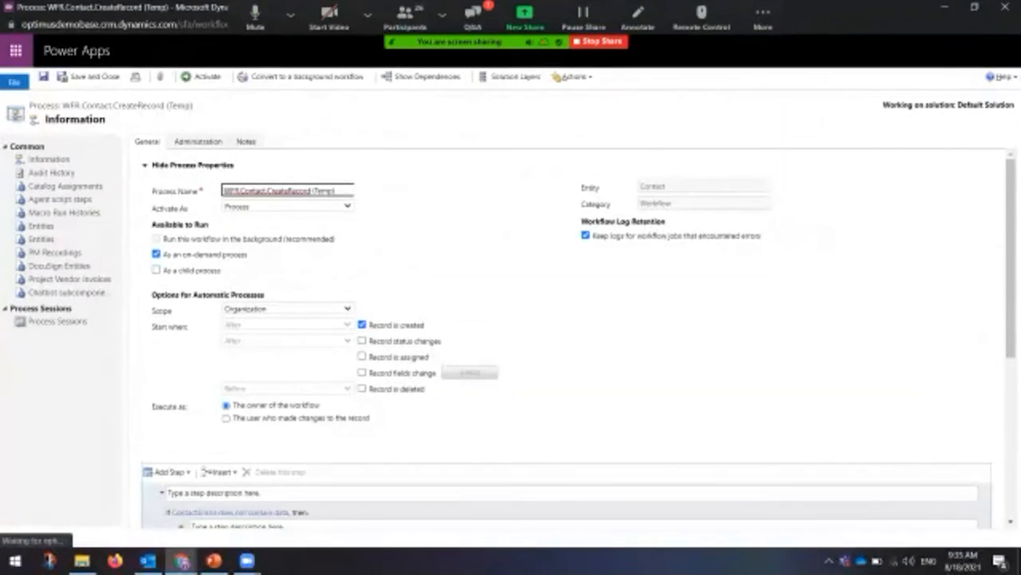
pyautogui.scroll(-4, 567, 337)
pyautogui.scroll(1, 567, 337)
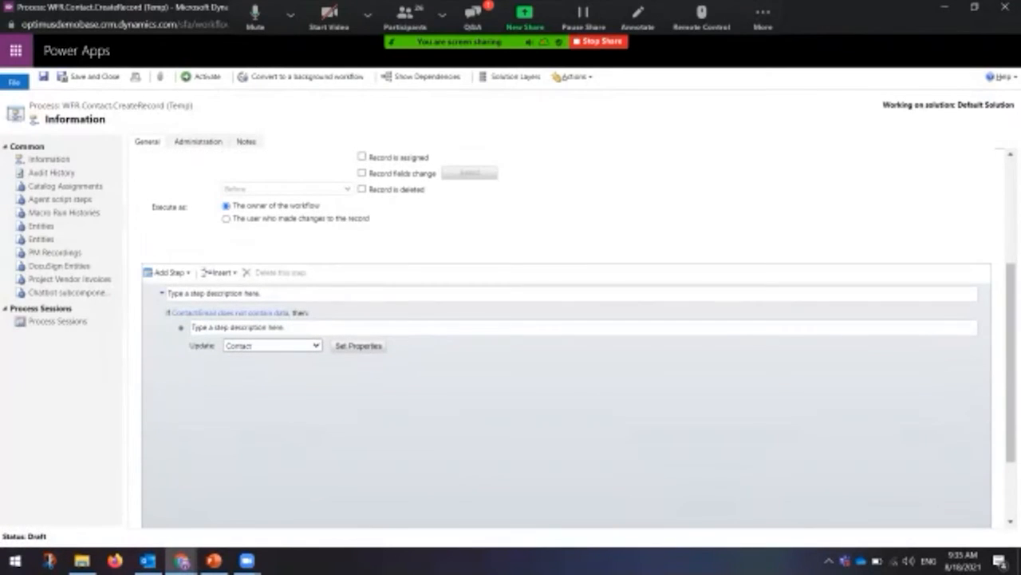
pyautogui.click(202, 77)
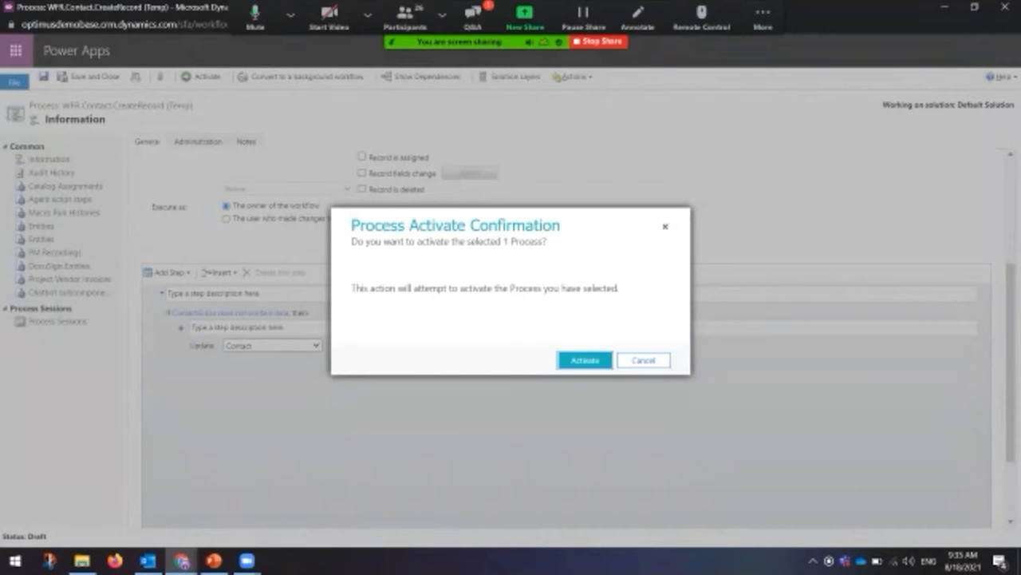
pyautogui.click(585, 360)
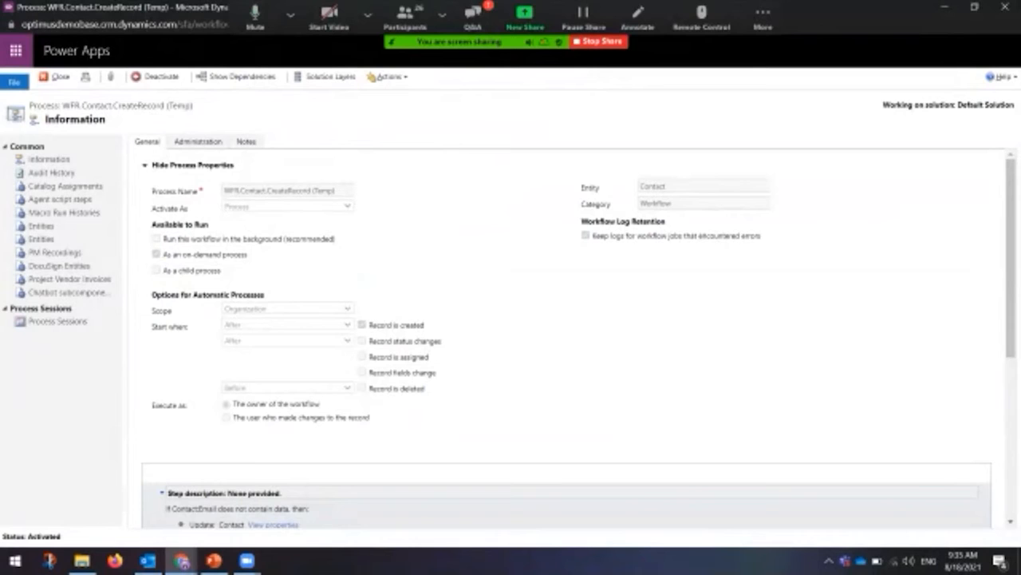
# Step: On the New Contact form, enter the contact's first and last name and save the record
pyautogui.moveTo(182, 560)
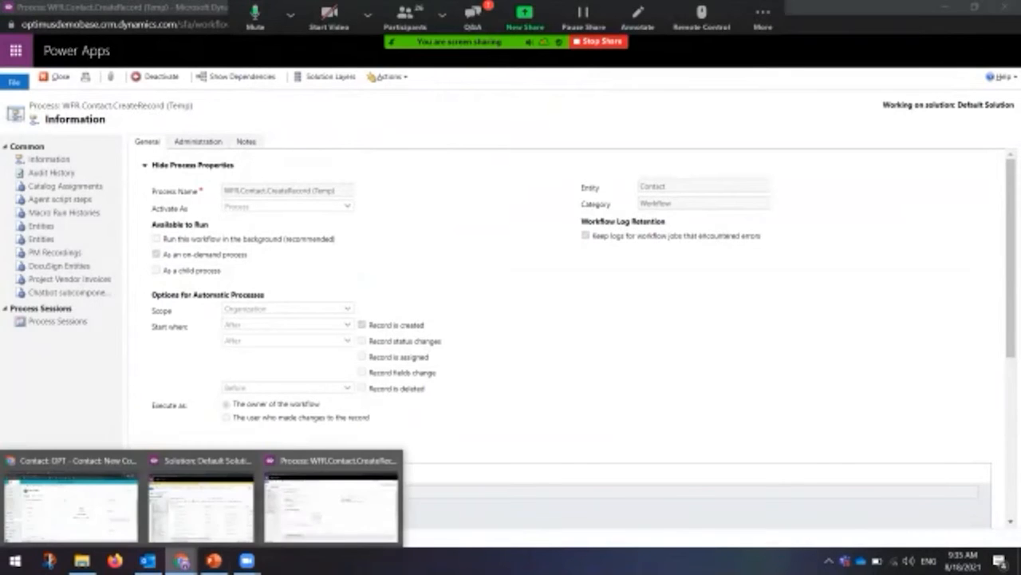
pyautogui.click(70, 504)
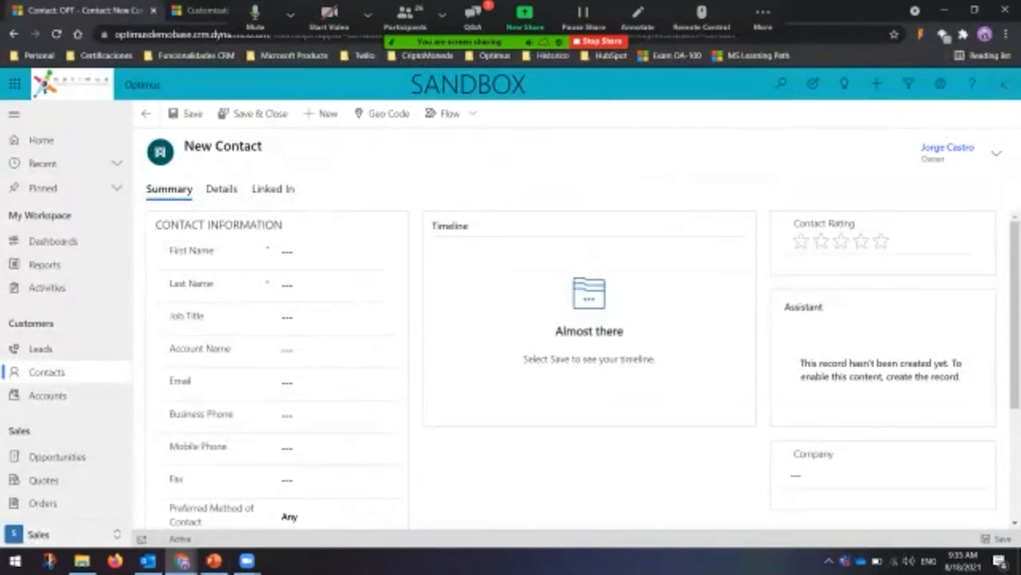
pyautogui.click(337, 251)
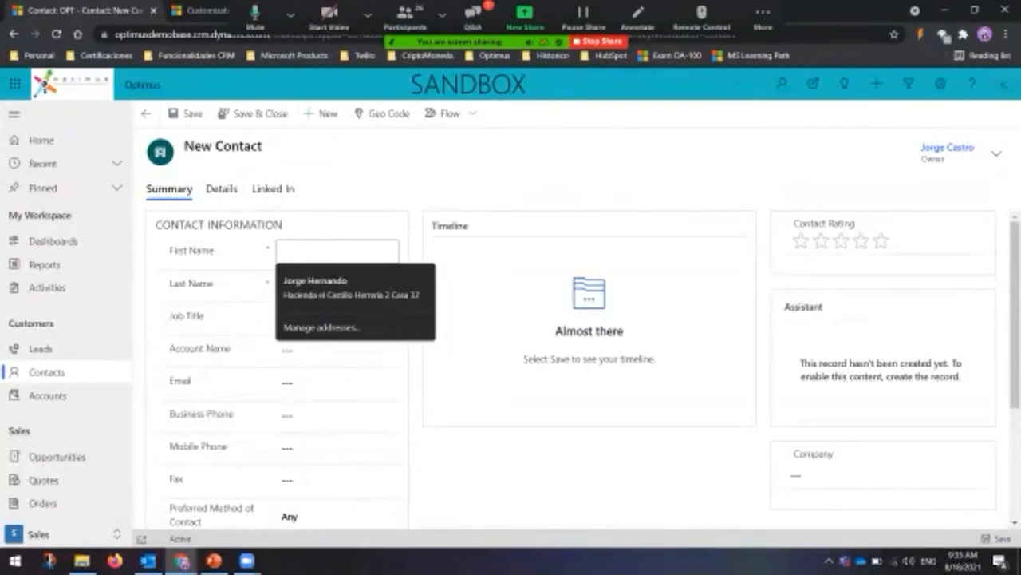
pyautogui.write('Jorge')
pyautogui.press('BackSpace')
pyautogui.press('BackSpace')
pyautogui.press('BackSpace')
pyautogui.press('BackSpace')
pyautogui.press('BackSpace')
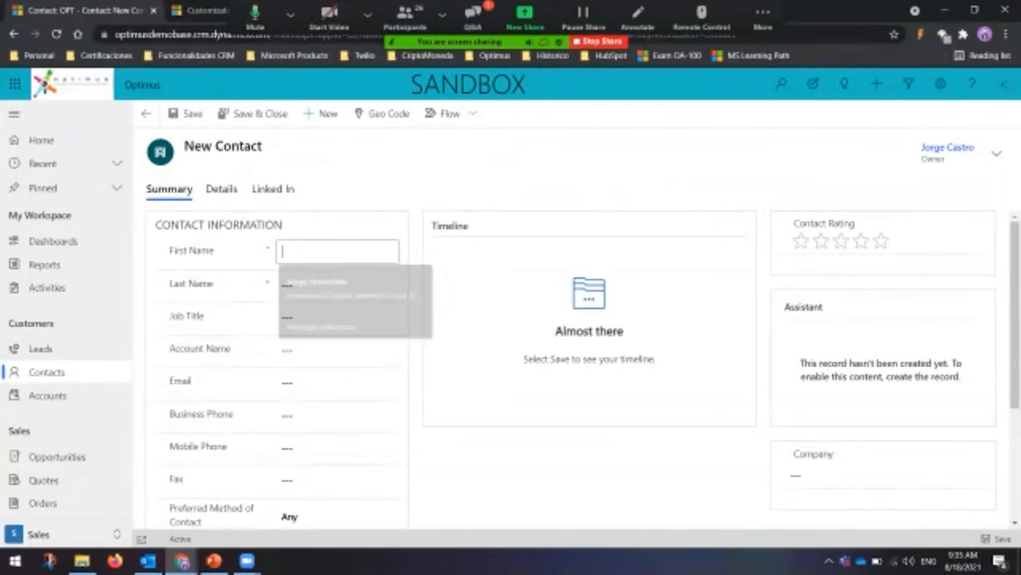
pyautogui.press('Tab')
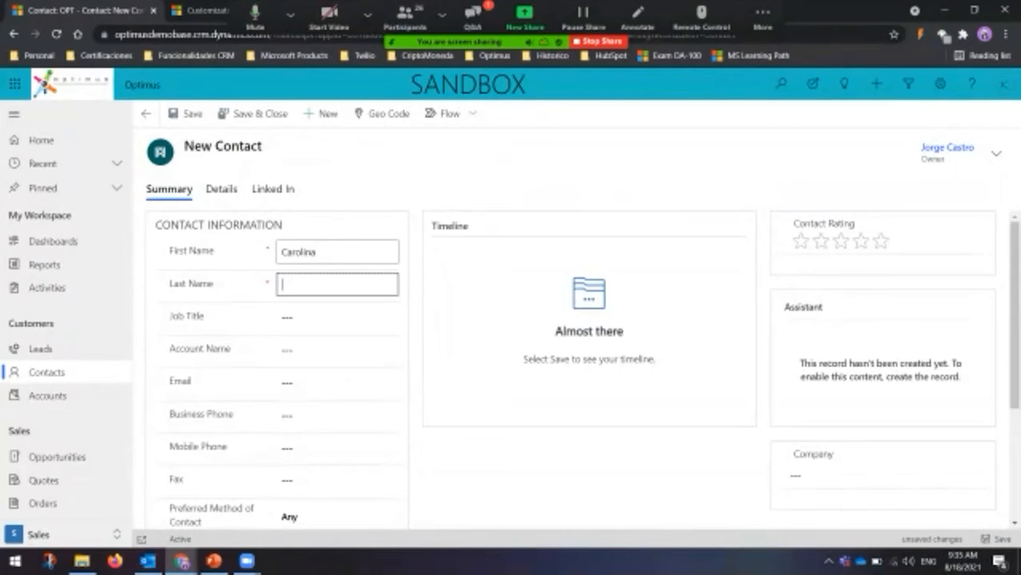
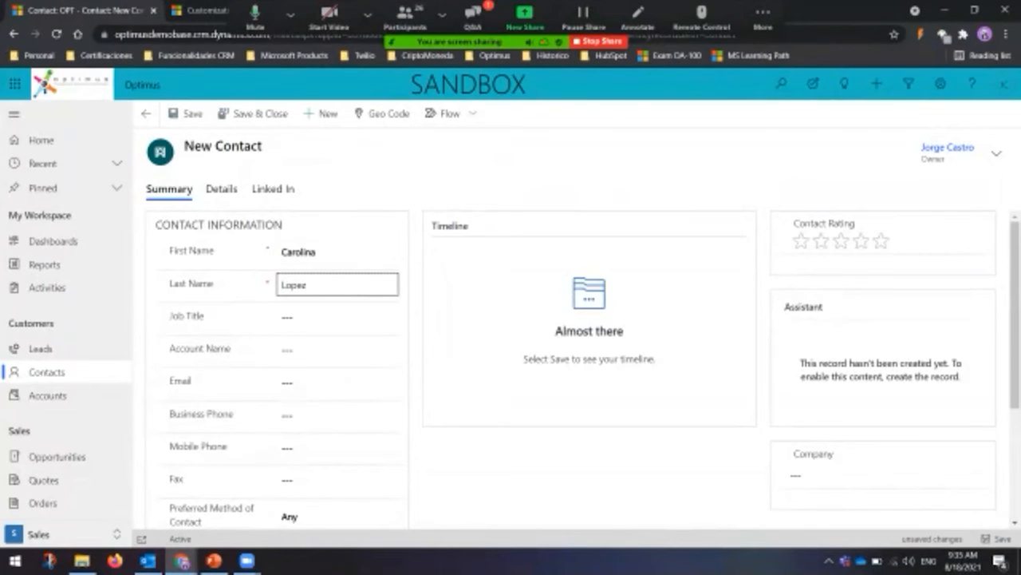
pyautogui.scroll(-3, 576, 368)
pyautogui.scroll(3, 576, 368)
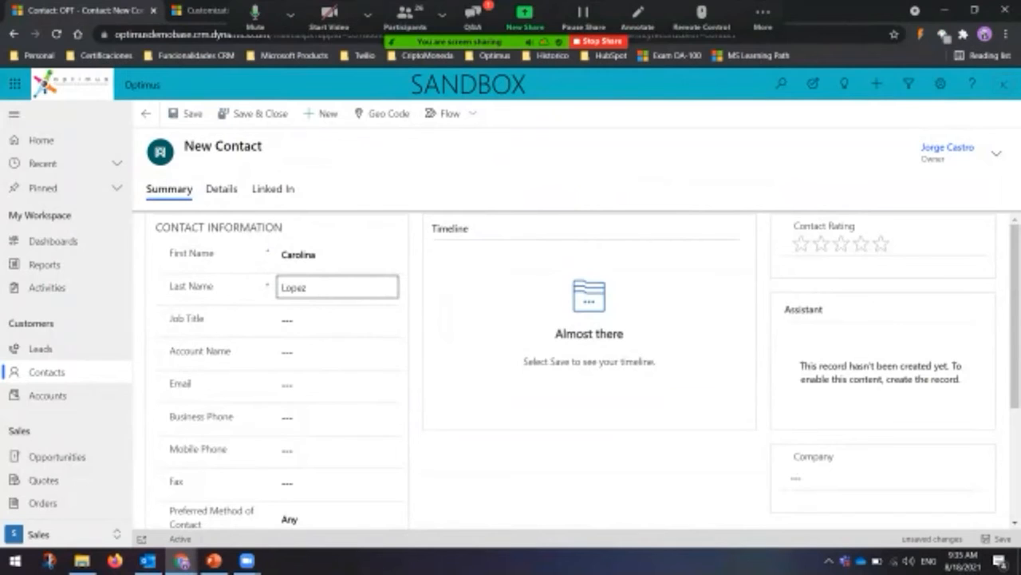
pyautogui.click(185, 114)
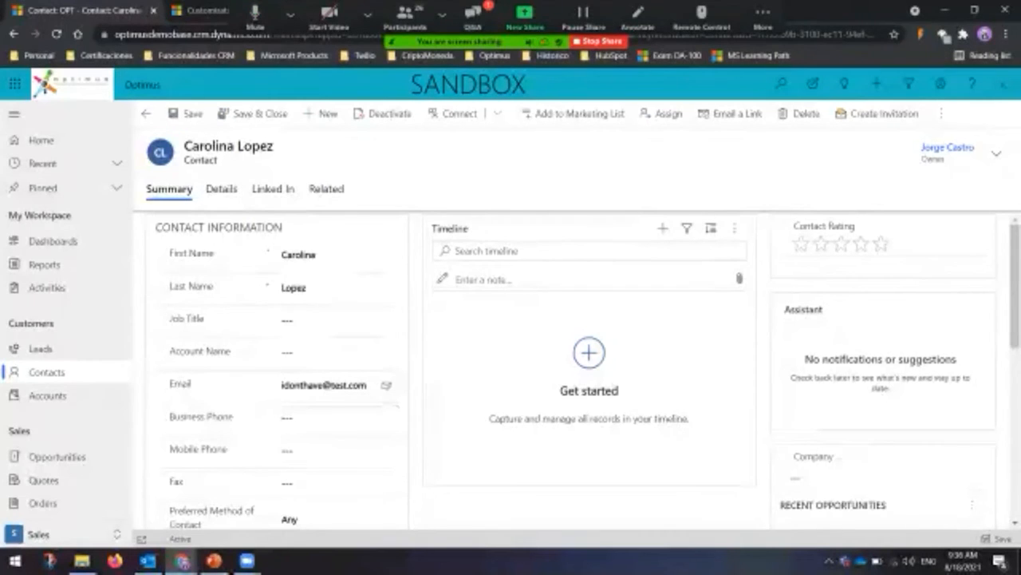
pyautogui.moveTo(182, 560)
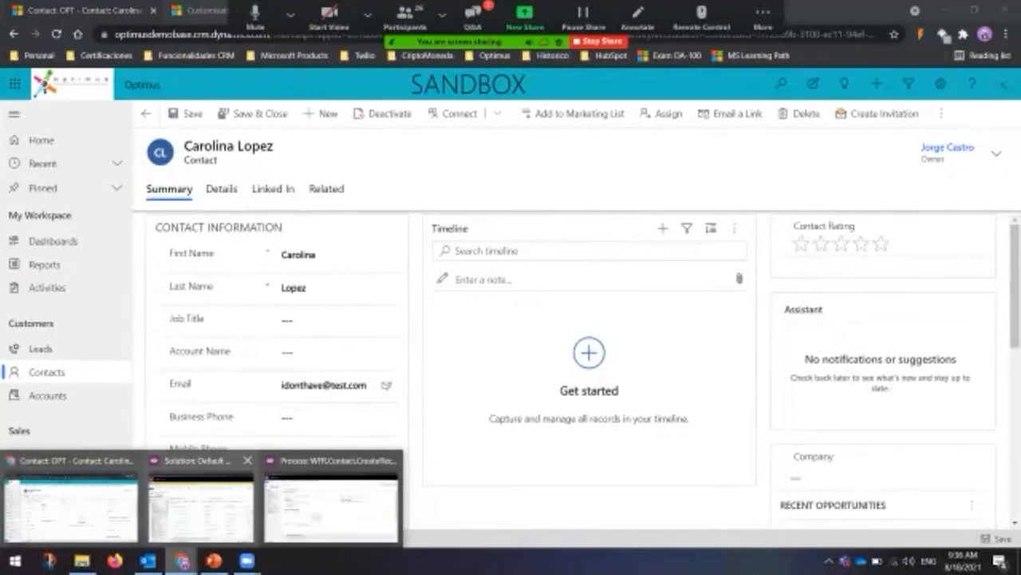
pyautogui.click(202, 499)
pyautogui.moveTo(182, 561)
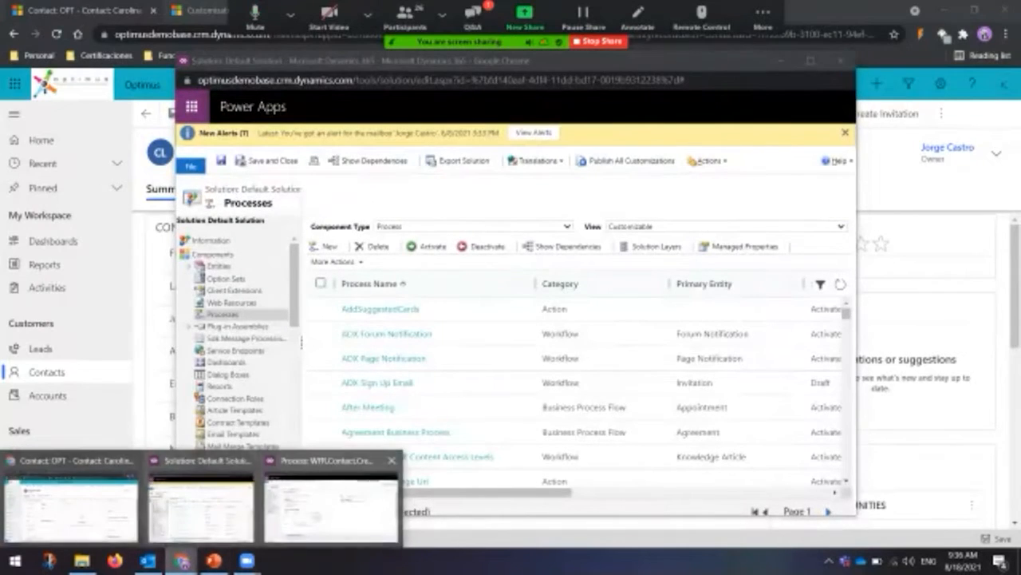
pyautogui.click(498, 534)
pyautogui.click(57, 321)
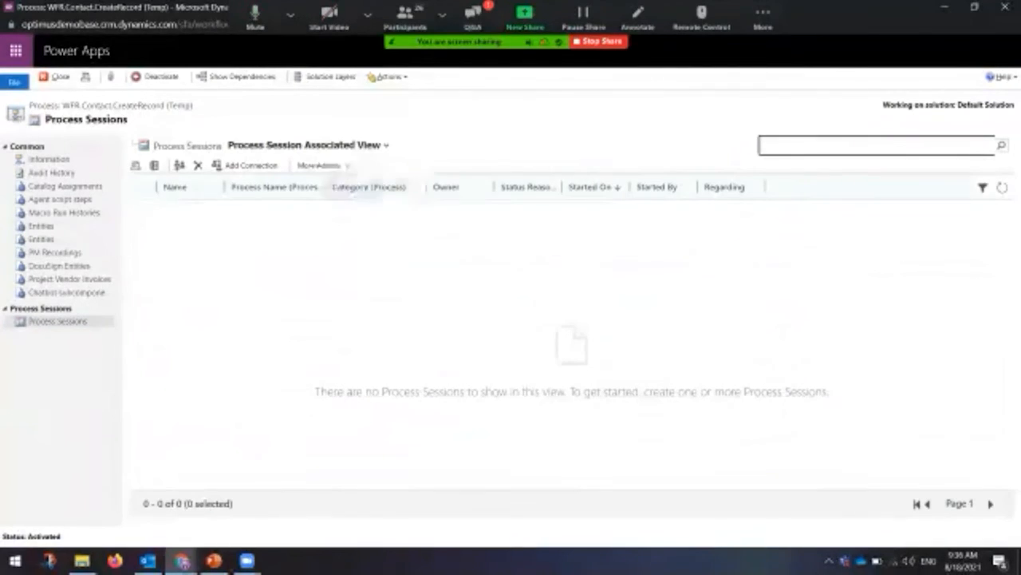
pyautogui.click(160, 77)
pyautogui.click(587, 360)
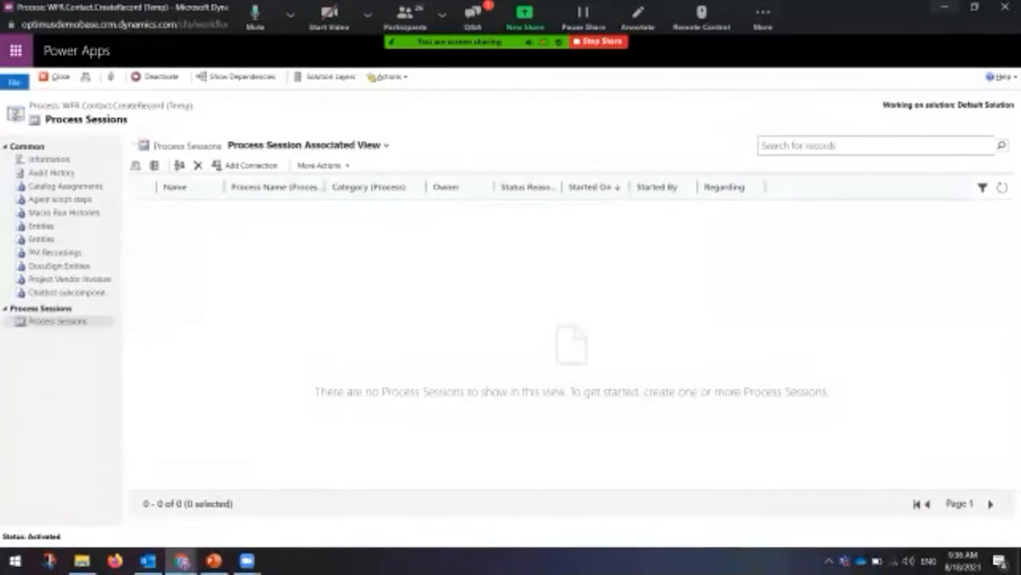
pyautogui.click(945, 6)
# Step: Erase the existing address from the contact's Email field and save the contact
pyautogui.click(781, 60)
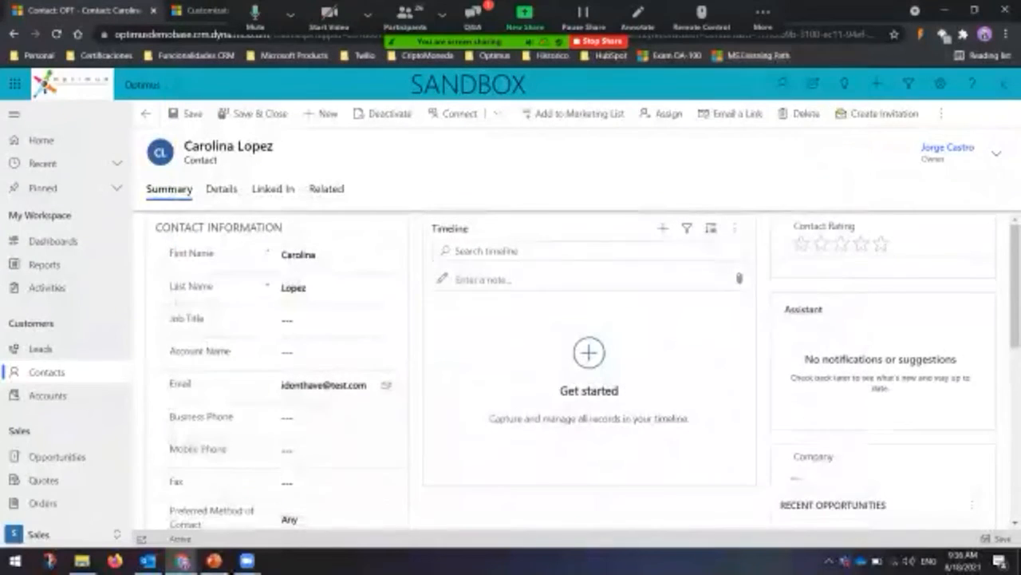
pyautogui.moveTo(368, 386); pyautogui.dragTo(280, 385)
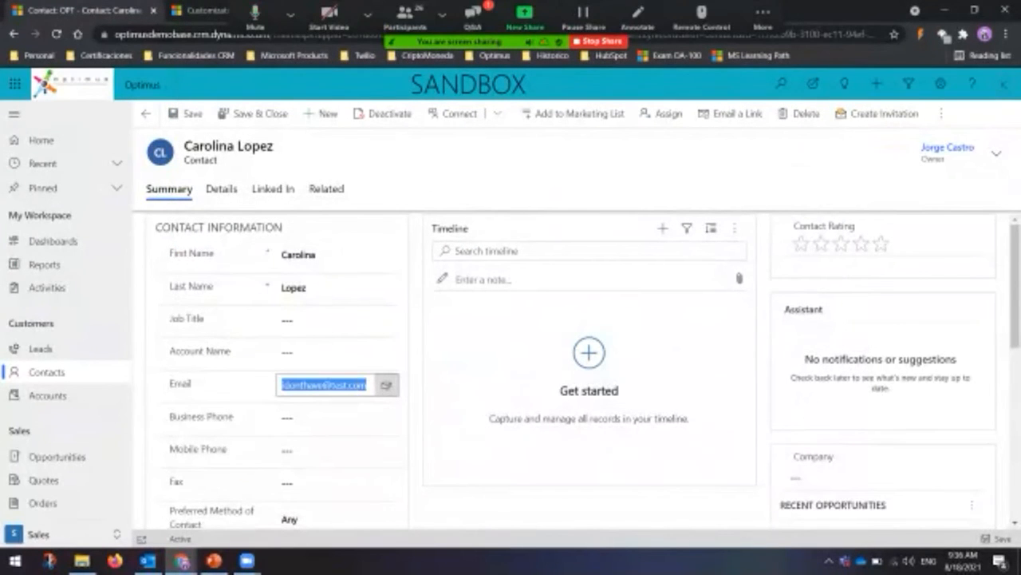
pyautogui.press('Delete')
pyautogui.click(186, 113)
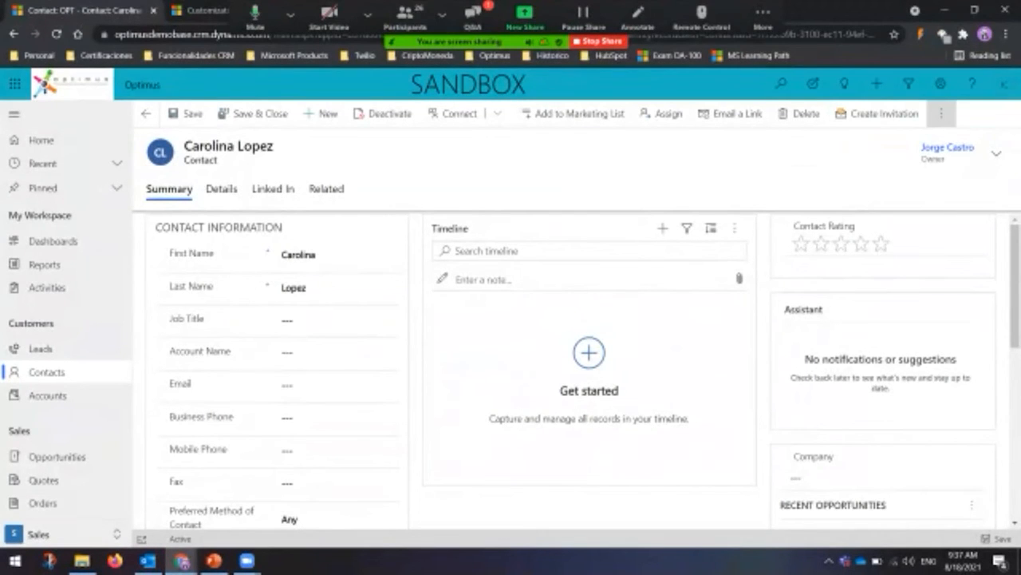
# Step: Run the WFR.Contact.CreateRecord (Temp) workflow on this contact from the Flow menu and confirm
pyautogui.click(942, 113)
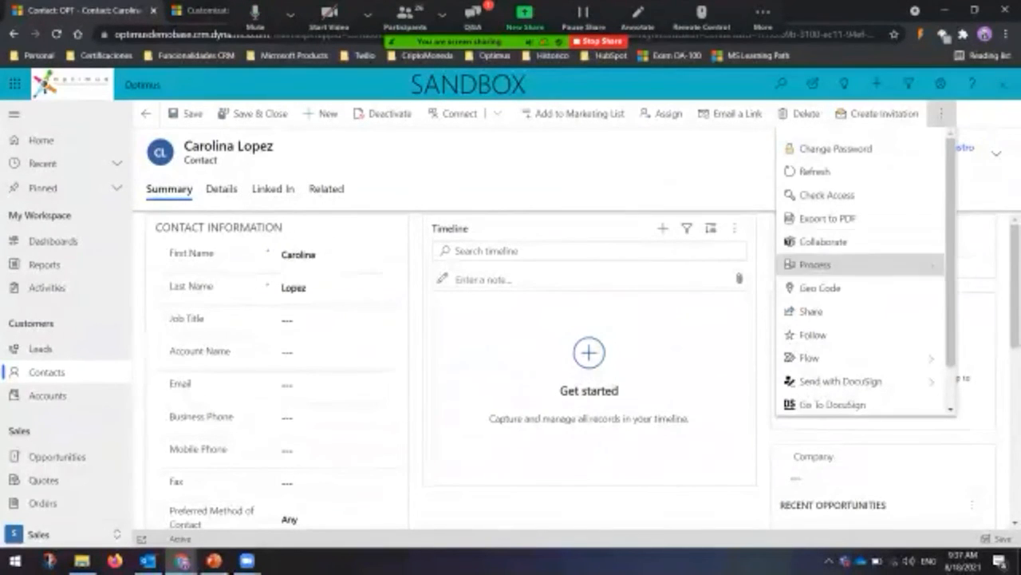
pyautogui.click(822, 357)
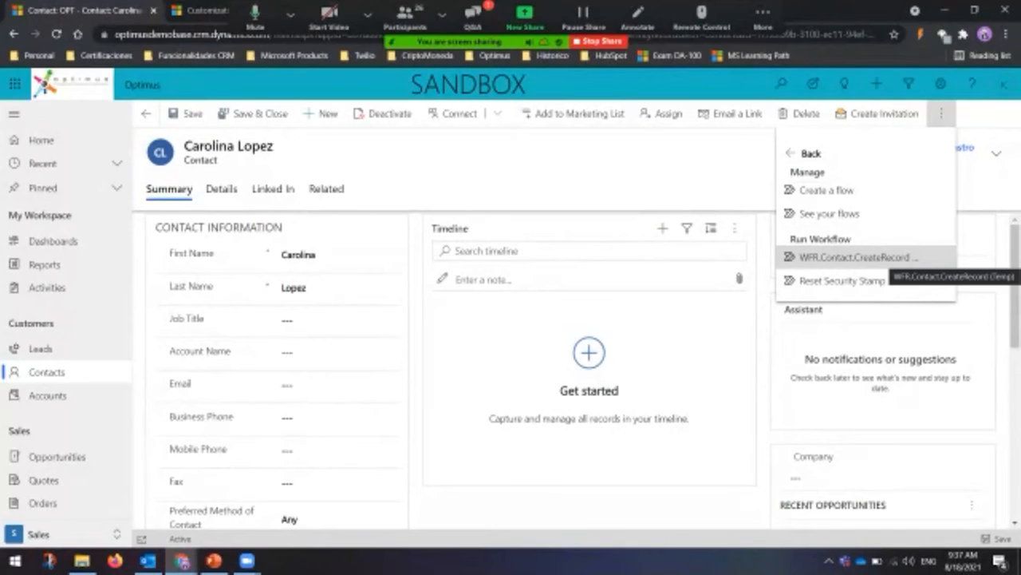
pyautogui.click(854, 257)
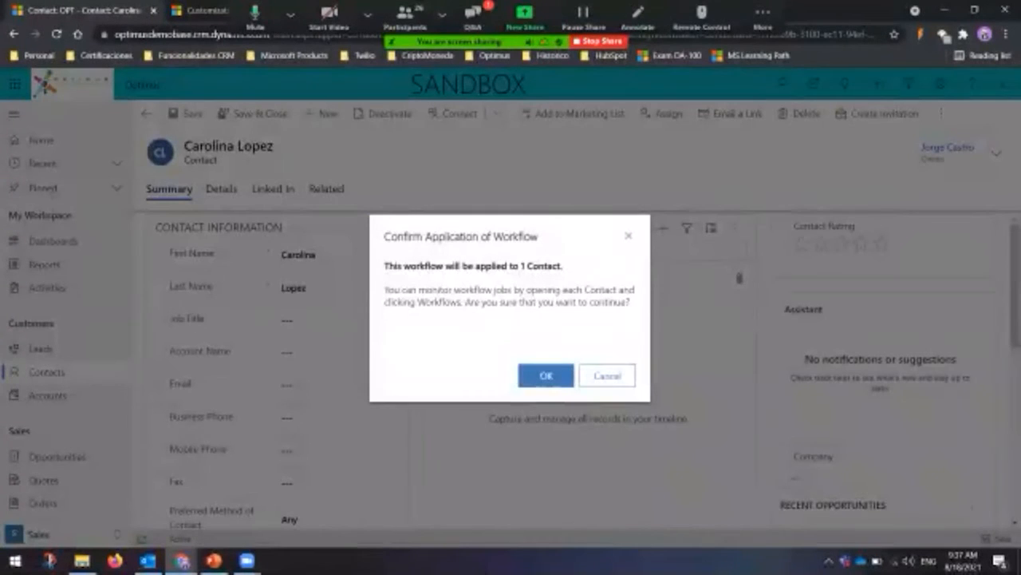
pyautogui.click(546, 376)
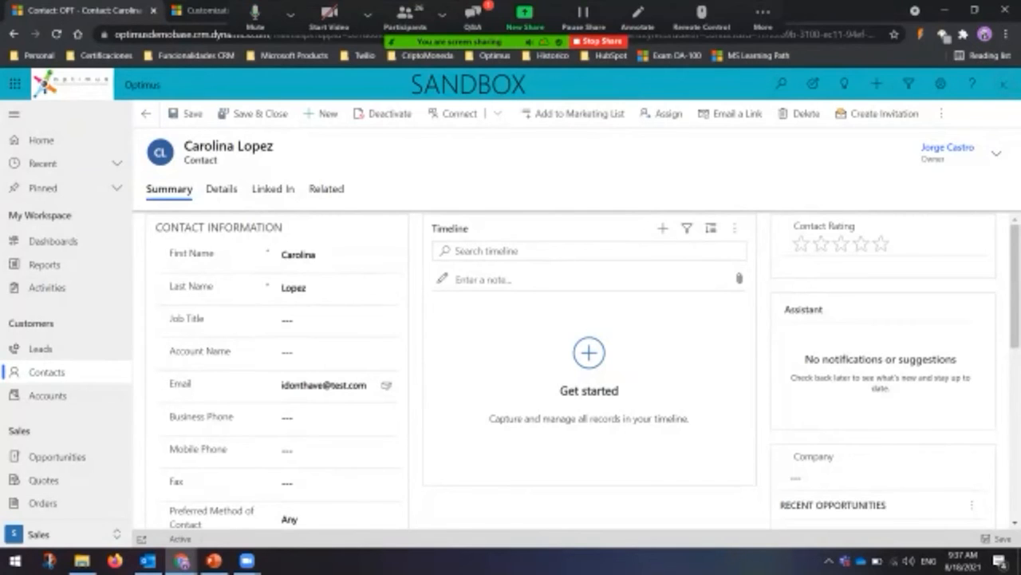
pyautogui.click(942, 113)
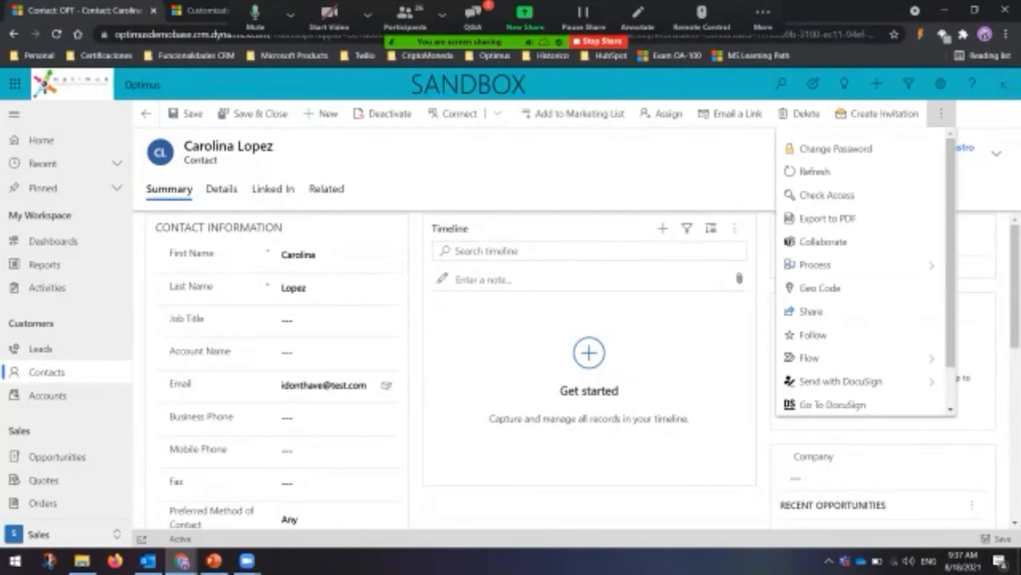
pyautogui.click(810, 358)
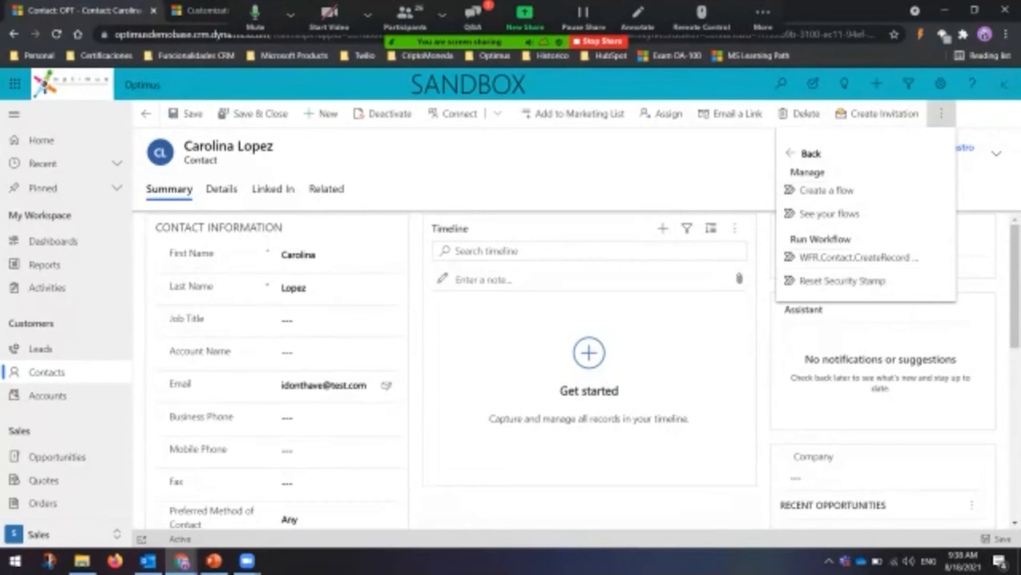
pyautogui.press('Escape')
# Step: Bring back the workflow window, deactivate it to draft, and scroll to the Update Contact step
pyautogui.moveTo(182, 560)
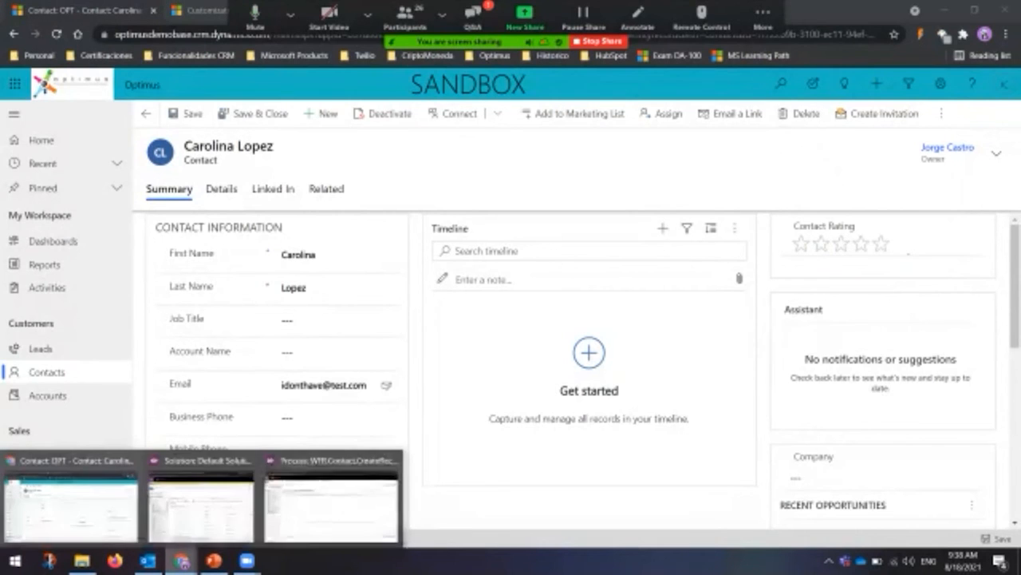
pyautogui.click(332, 498)
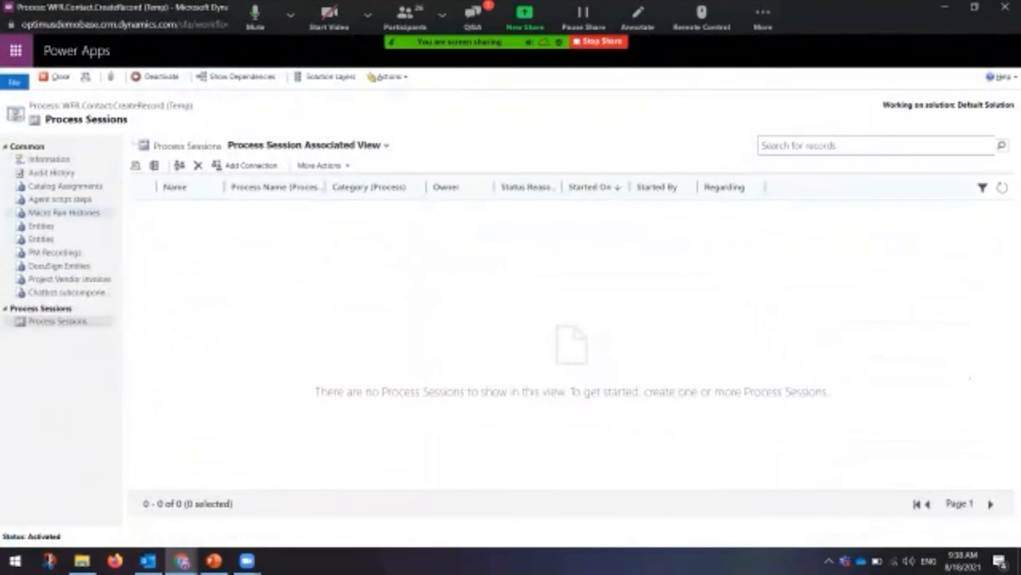
pyautogui.click(49, 159)
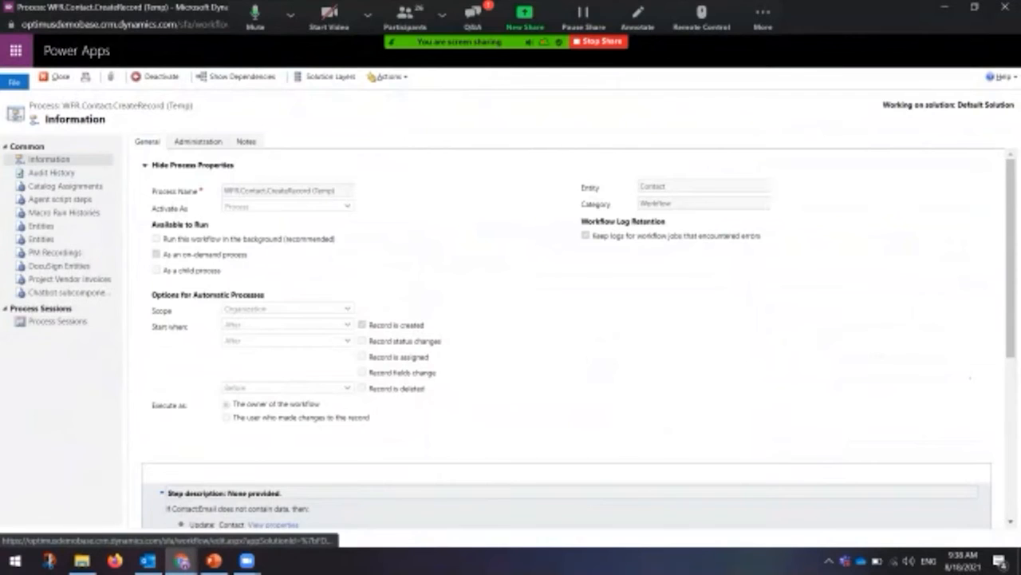
pyautogui.click(160, 77)
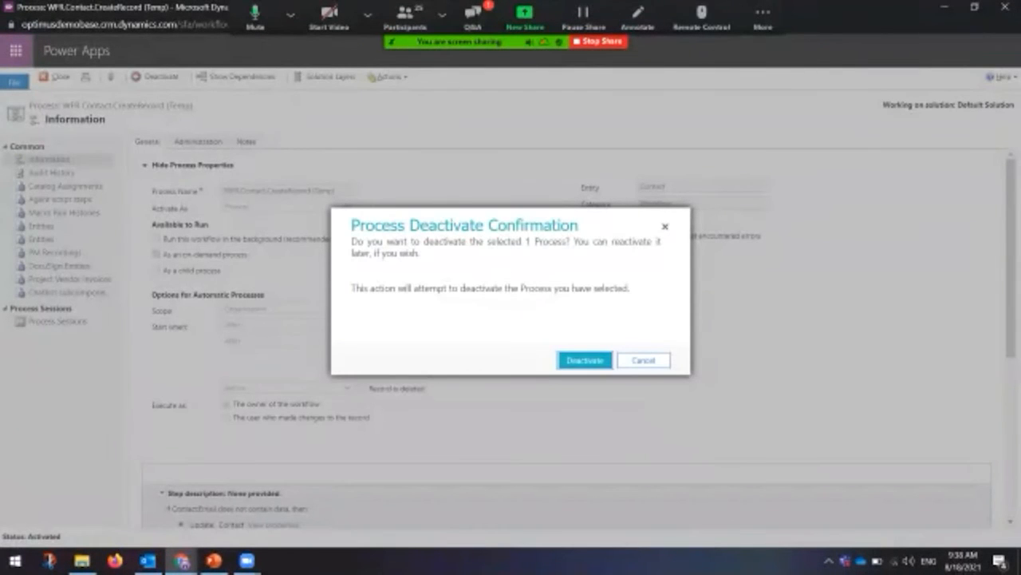
pyautogui.click(585, 360)
pyautogui.scroll(-5, 585, 360)
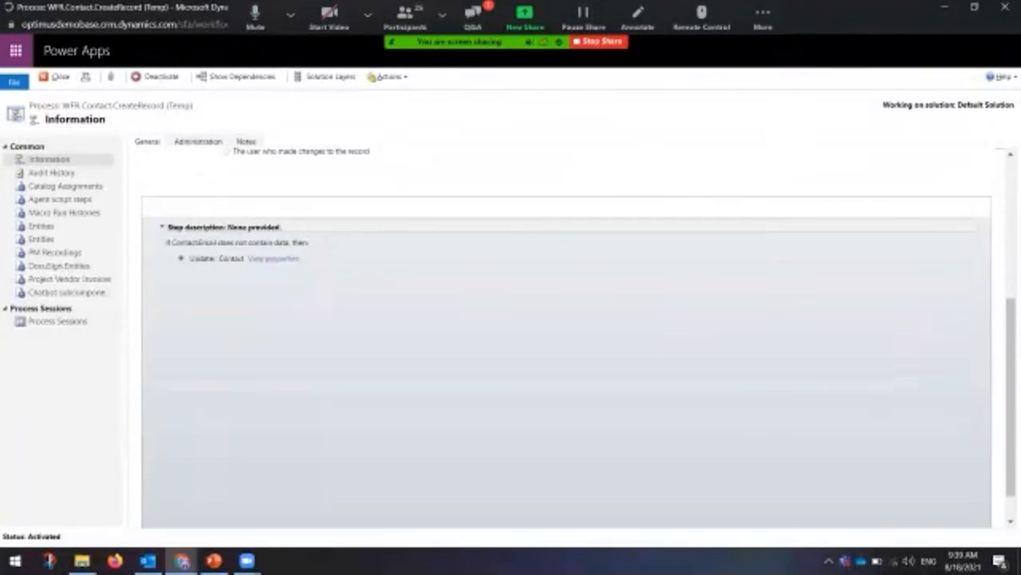
pyautogui.scroll(1, 567, 337)
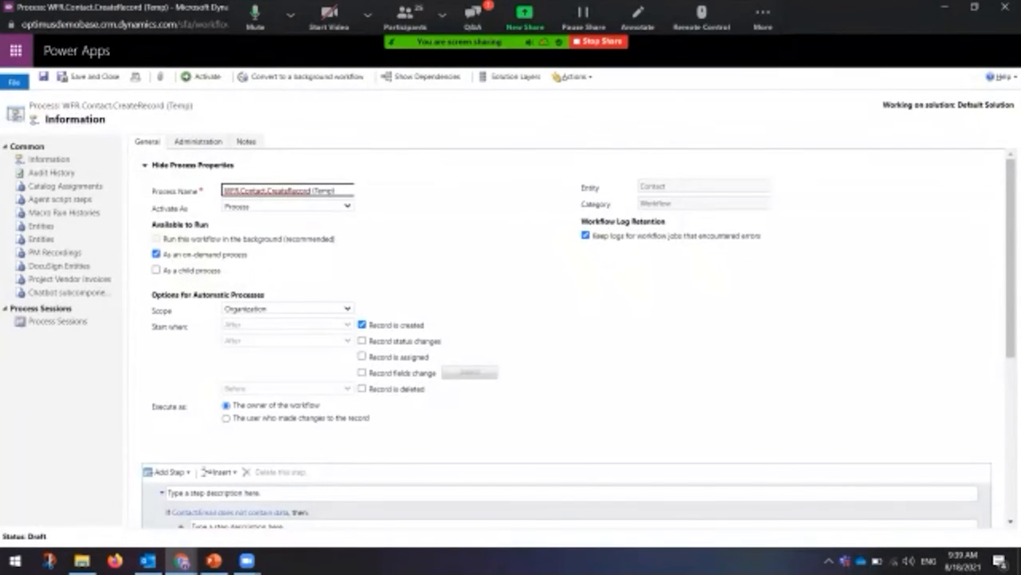
pyautogui.scroll(-5, 566, 346)
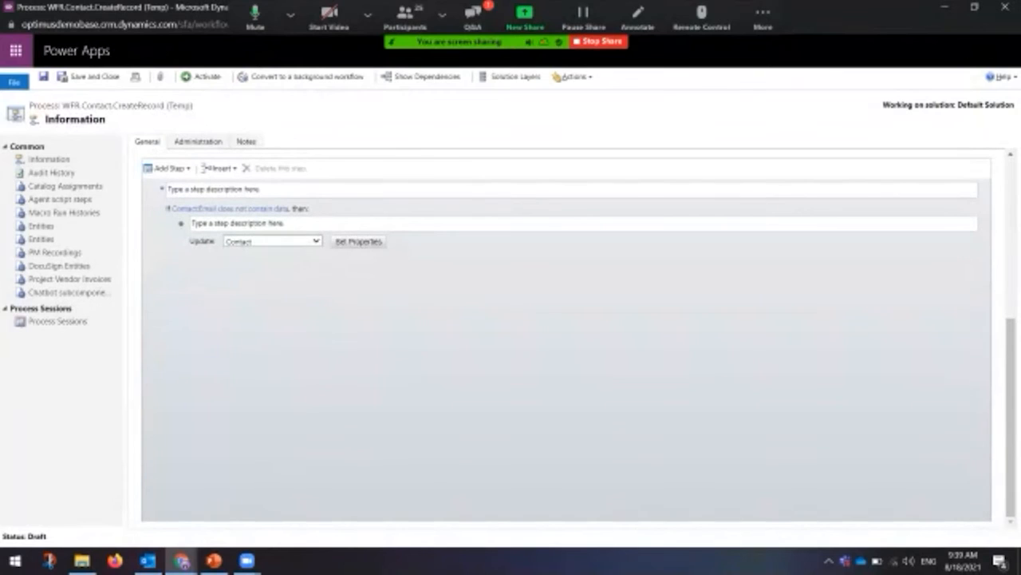
pyautogui.scroll(3, 566, 337)
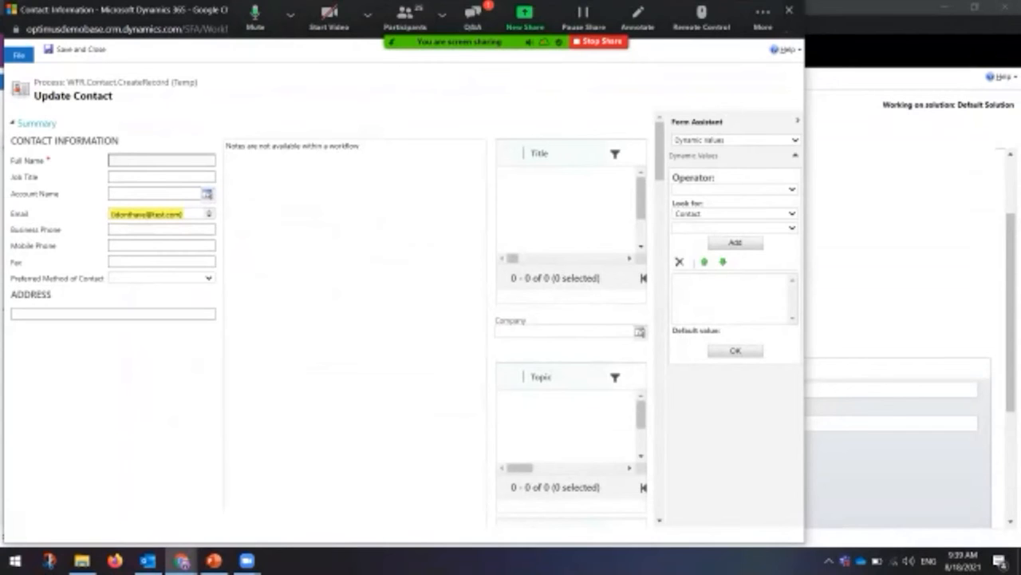
# Step: Scroll through the Update Contact form's sections, then close its properties window
pyautogui.scroll(-10, 327, 319)
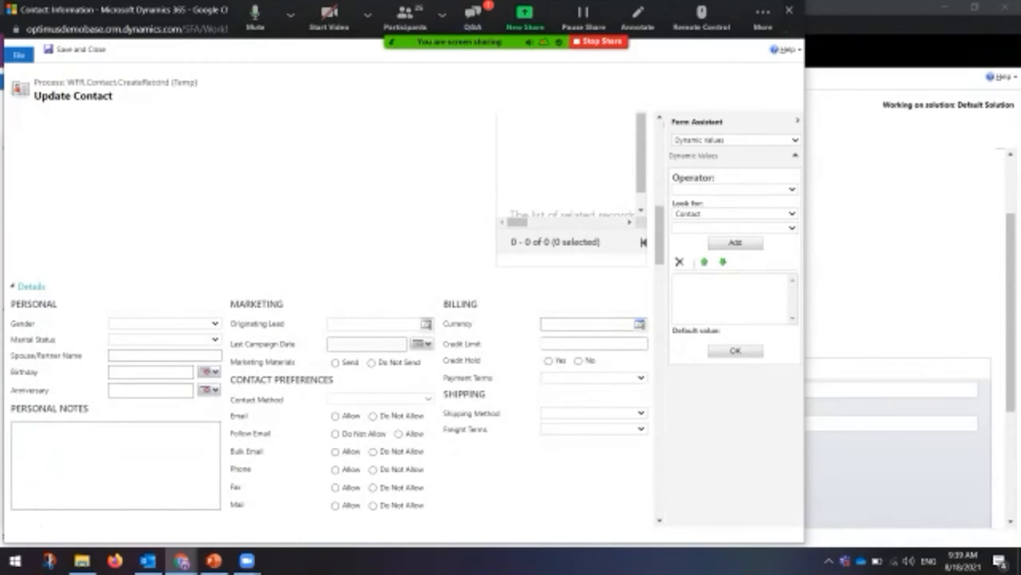
pyautogui.scroll(-5, 328, 319)
pyautogui.scroll(-5, 327, 319)
pyautogui.scroll(-5, 328, 319)
pyautogui.scroll(15, 335, 319)
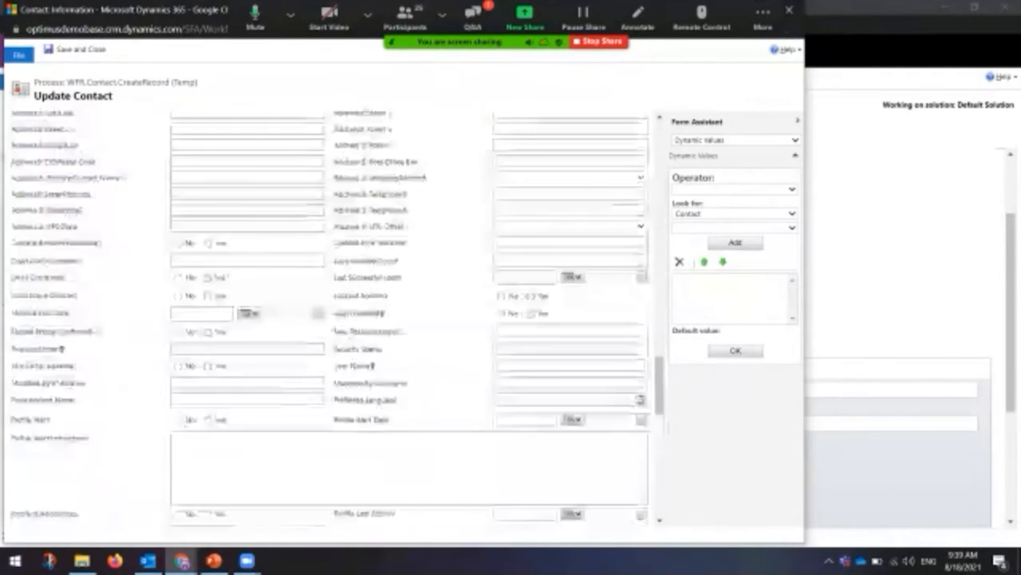
pyautogui.scroll(10, 327, 319)
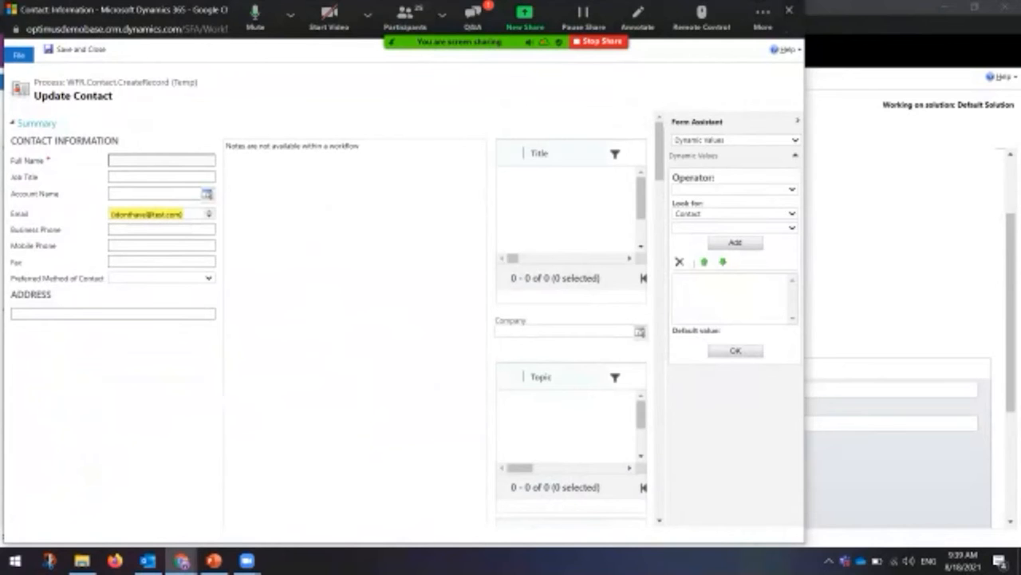
pyautogui.moveTo(659, 152); pyautogui.dragTo(659, 462)
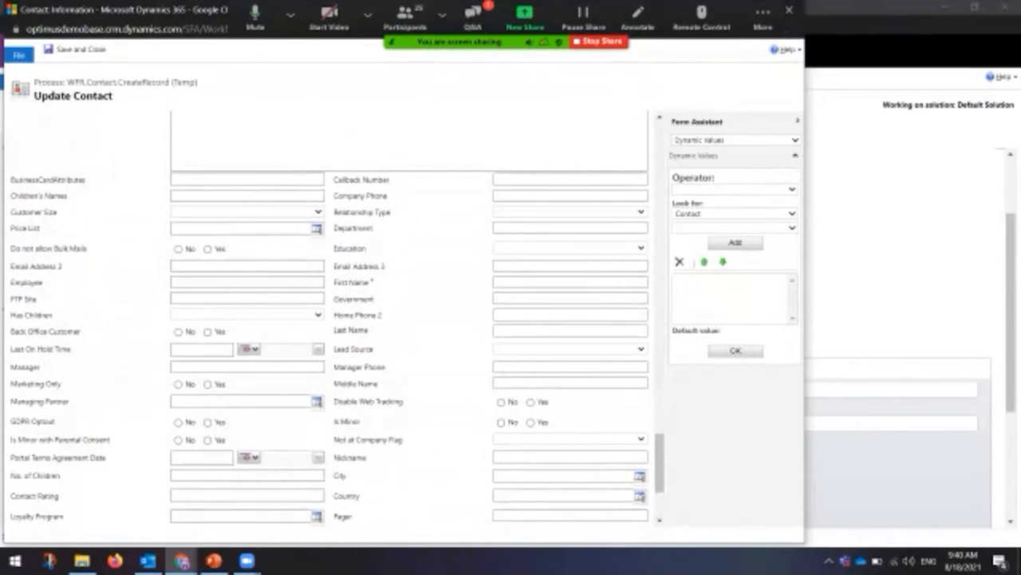
pyautogui.click(790, 10)
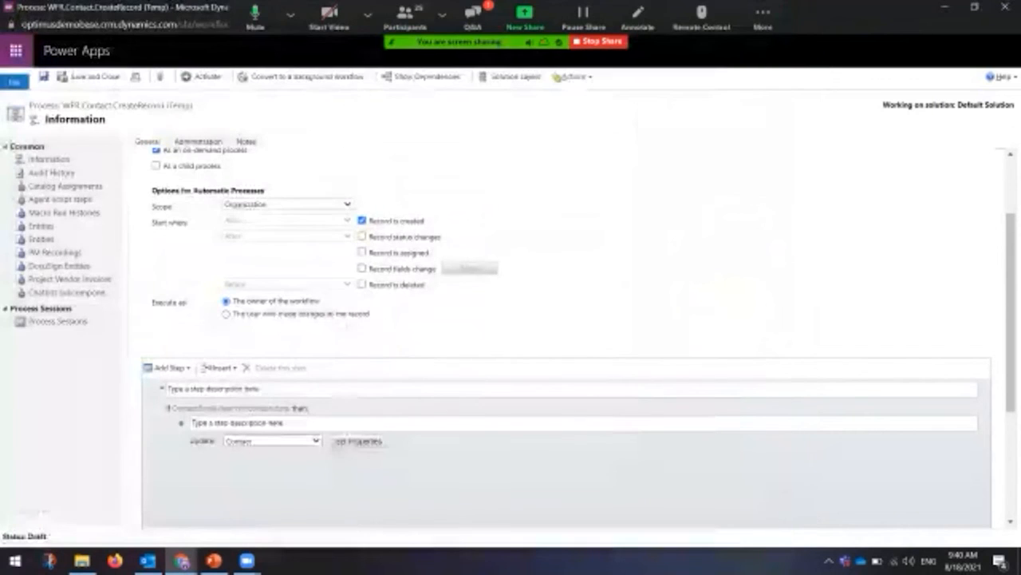
# Step: Close the workflow editor, switch to the Customizations tab and open the Settings areas list
pyautogui.click(247, 561)
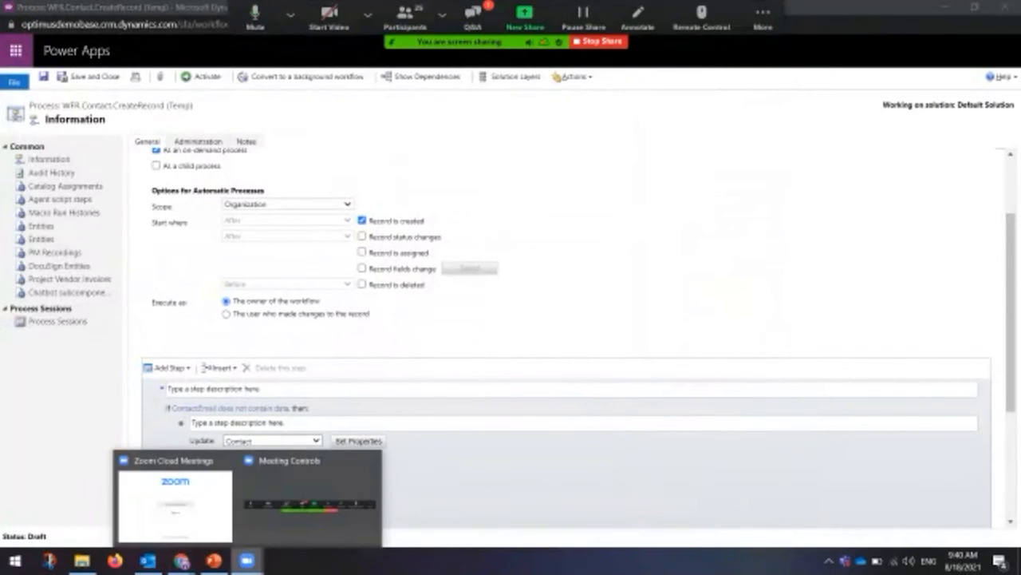
pyautogui.click(310, 501)
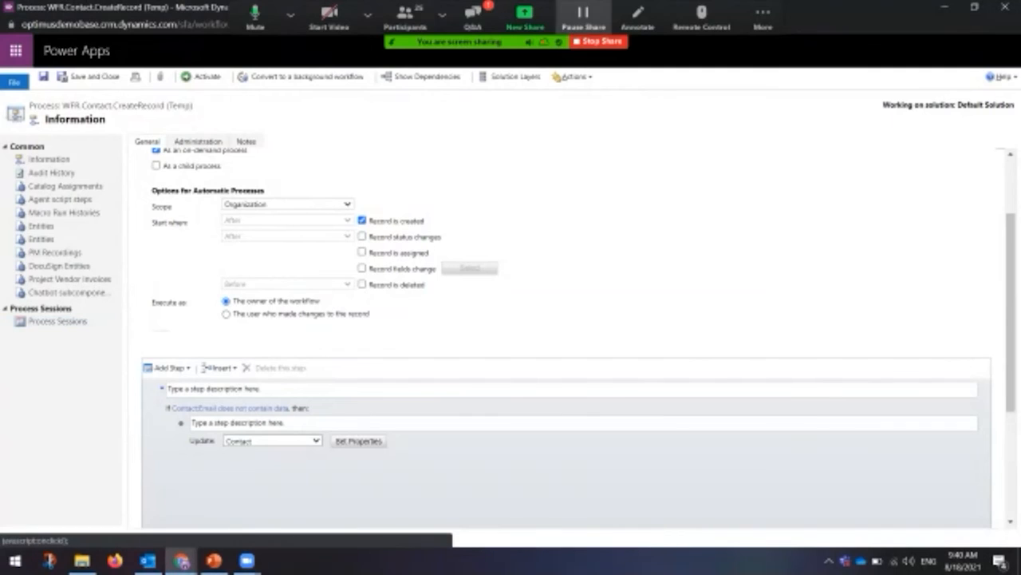
pyautogui.click(1002, 7)
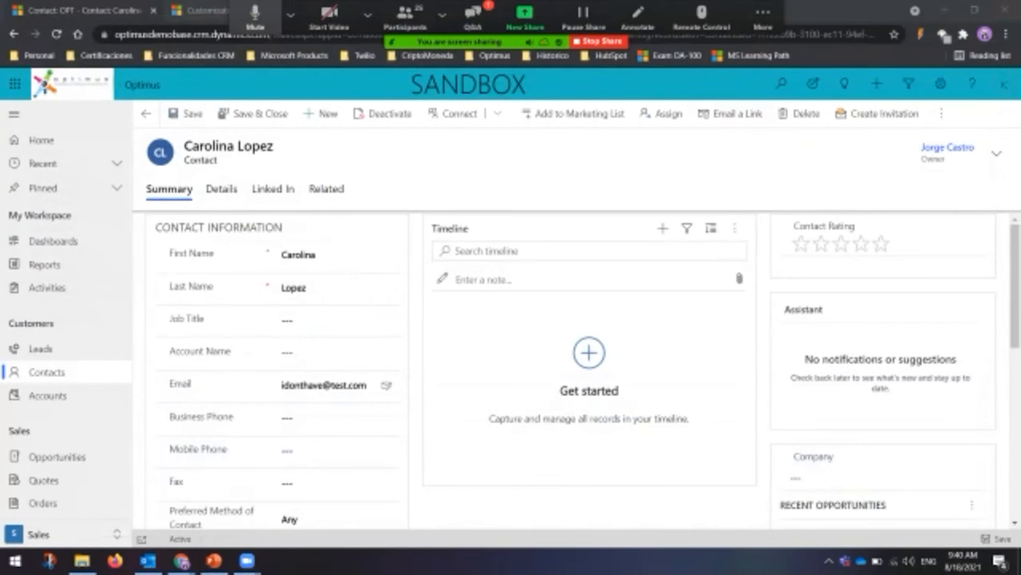
pyautogui.click(206, 11)
pyautogui.click(230, 85)
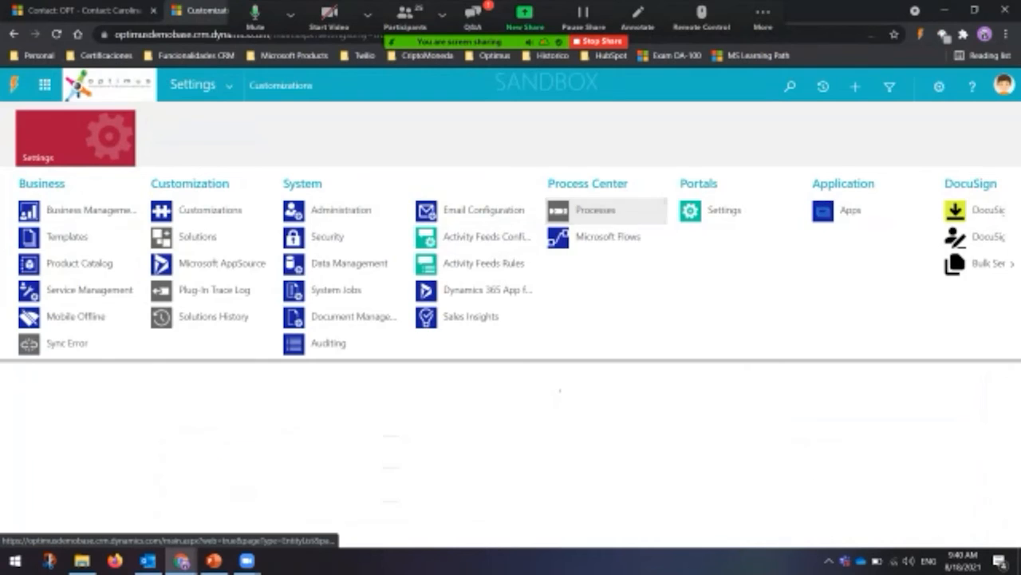
# Step: Open the Processes list and sort it by the Primary Entity column
pyautogui.click(607, 211)
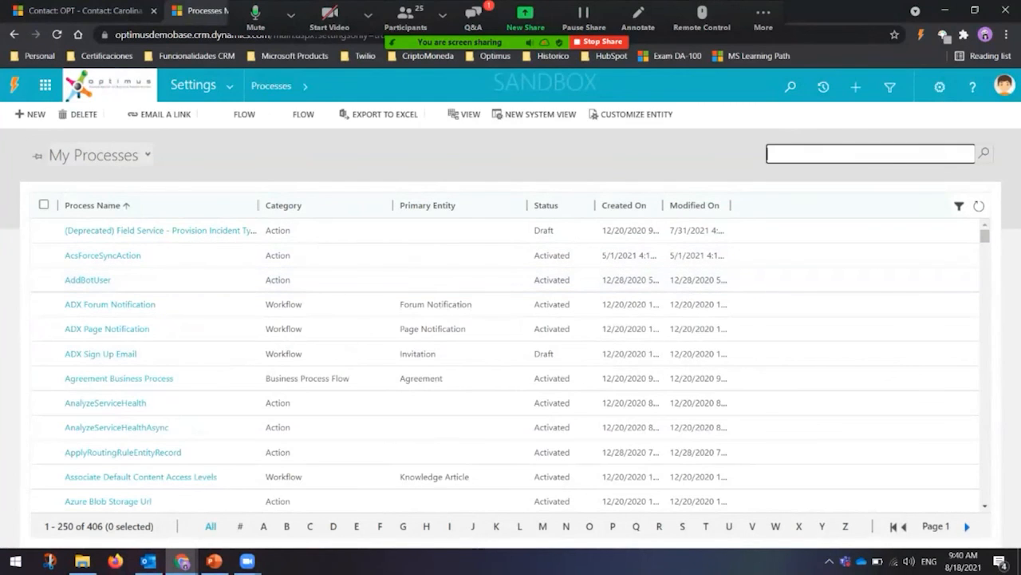
pyautogui.click(101, 156)
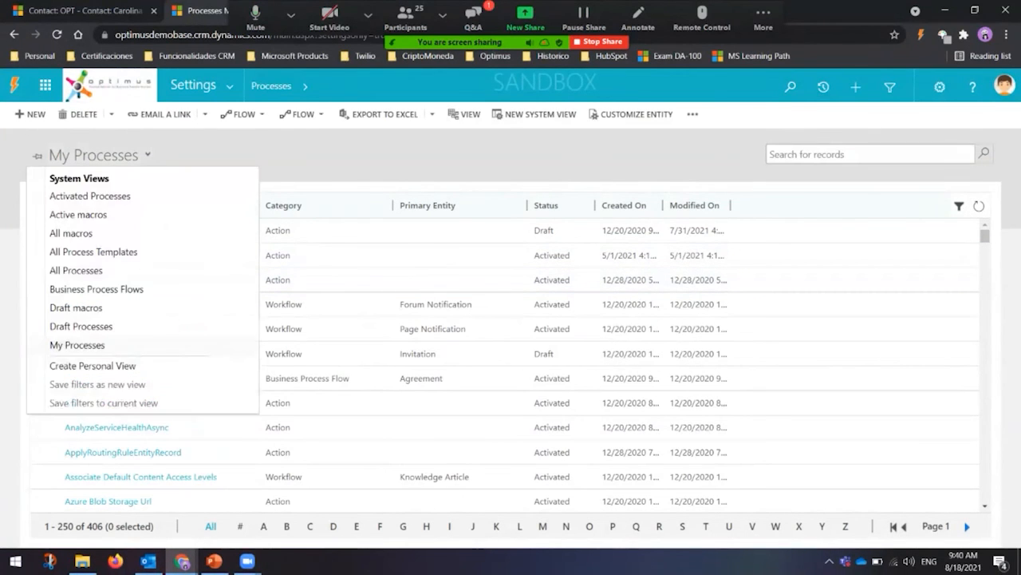
pyautogui.click(101, 155)
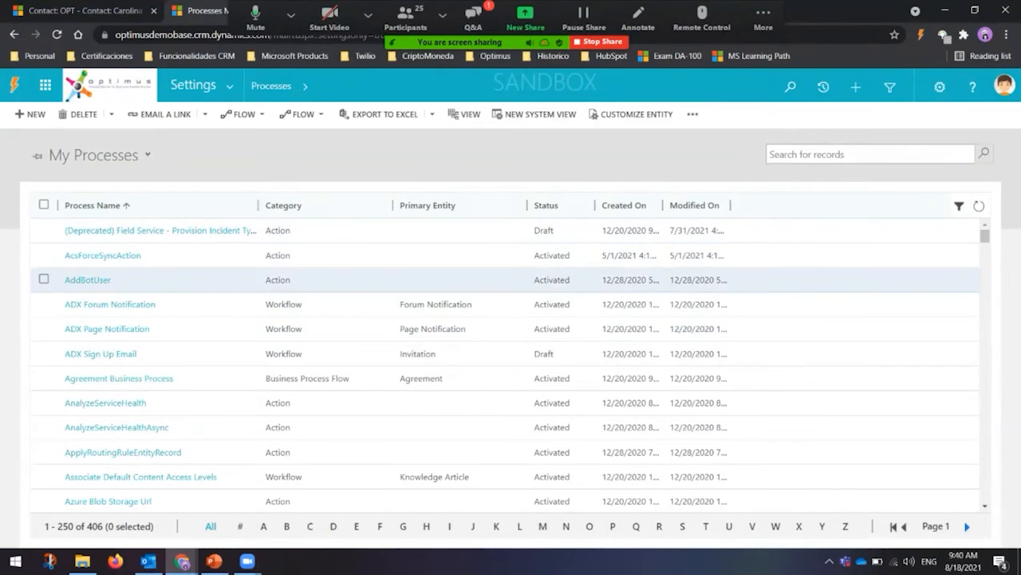
pyautogui.click(431, 205)
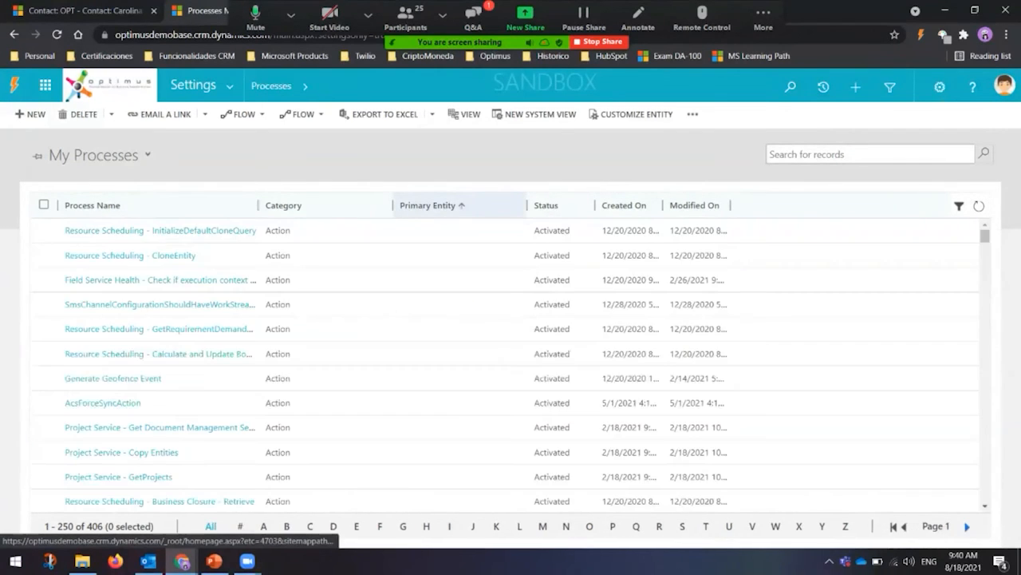
# Step: Go to page 2 of the processes and open the WFR.Case.TypifyCase workflow
pyautogui.scroll(-10, 511, 360)
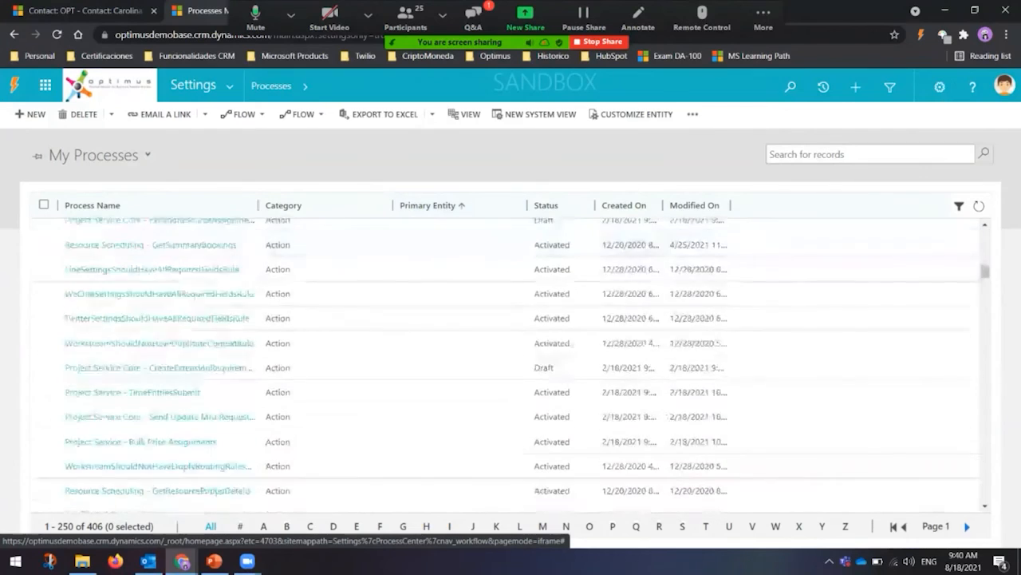
pyautogui.scroll(-7, 511, 366)
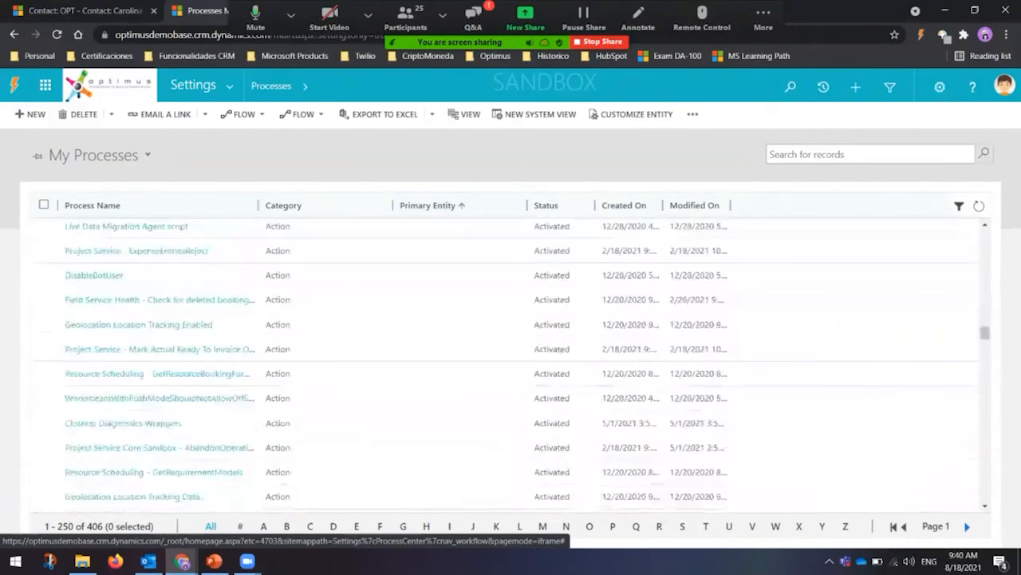
pyautogui.scroll(-4, 511, 365)
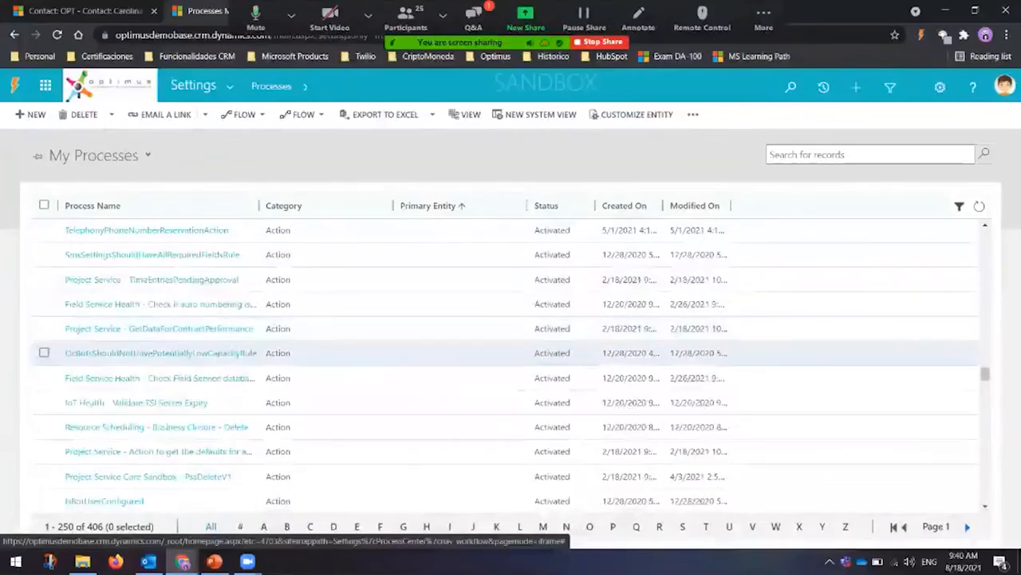
pyautogui.scroll(-8, 510, 365)
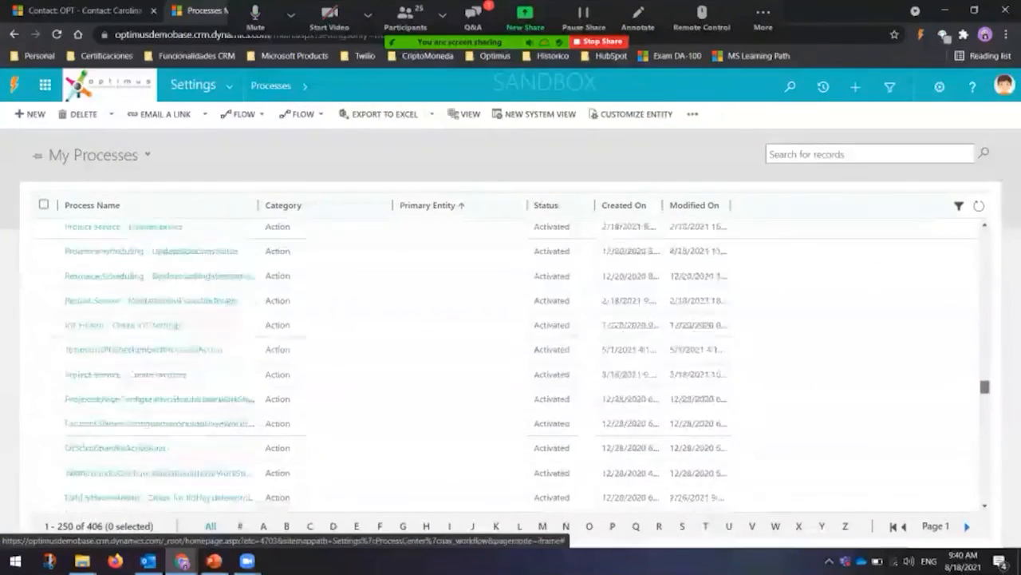
pyautogui.scroll(-8, 510, 366)
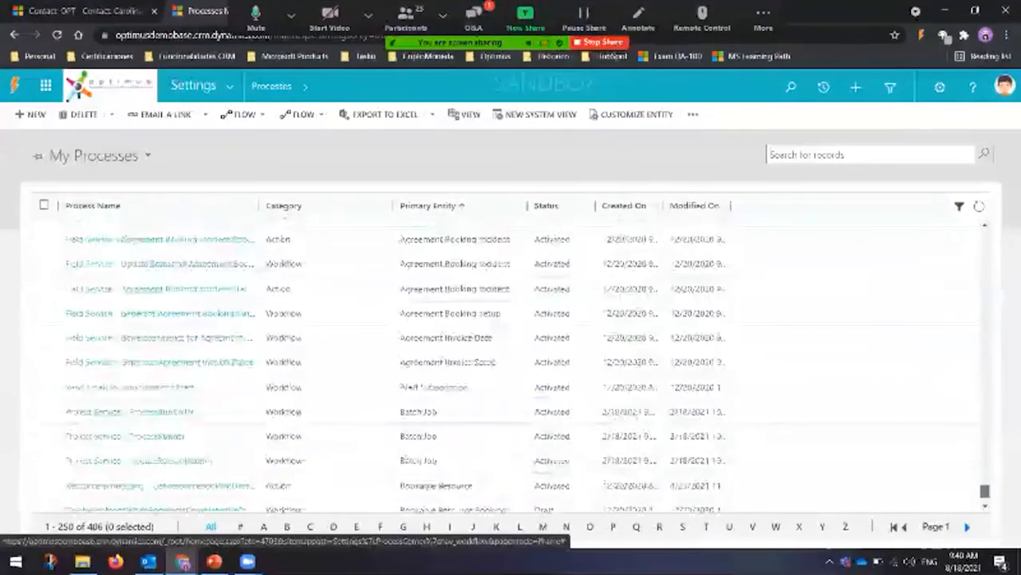
pyautogui.scroll(-2, 160, 424)
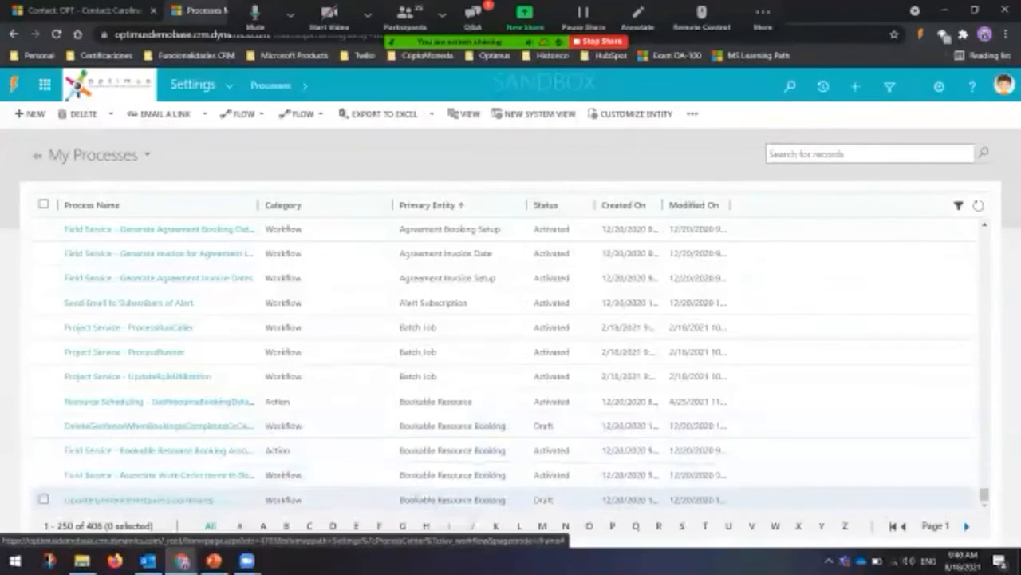
pyautogui.click(967, 527)
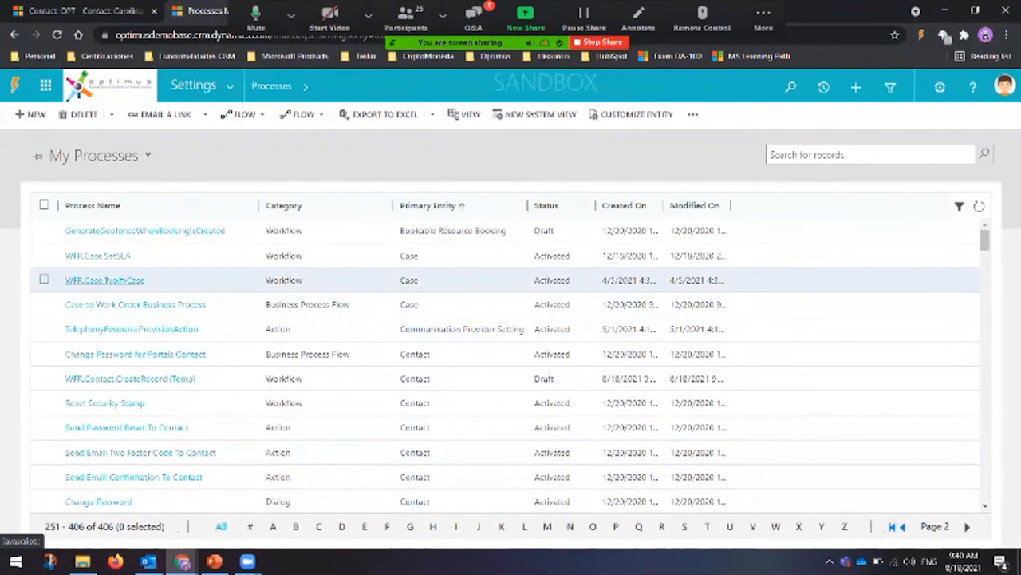
pyautogui.click(104, 281)
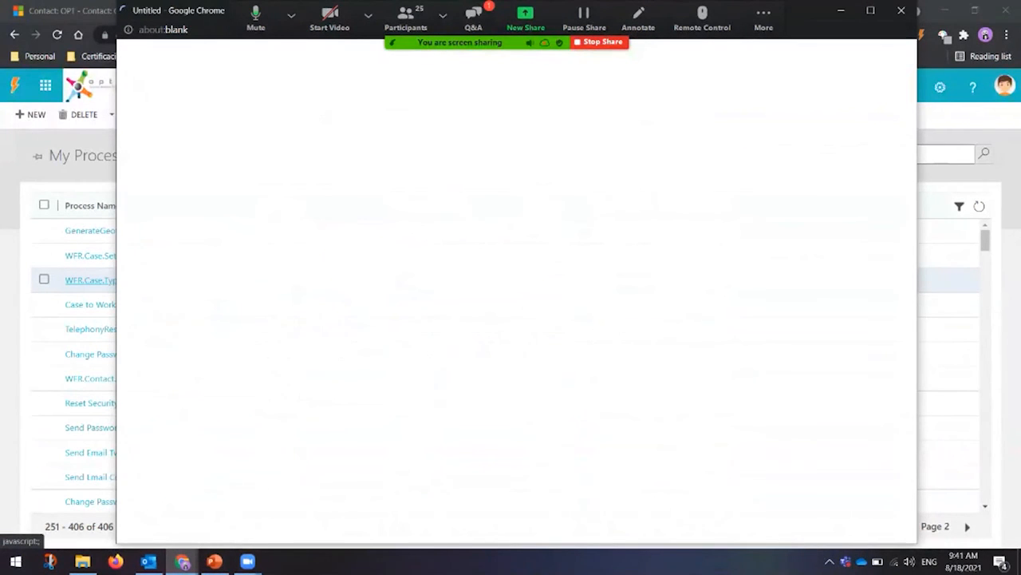
# Step: Check WFR.Case.TypifyCase's process sessions, then close its window and leave the page
pyautogui.click(175, 327)
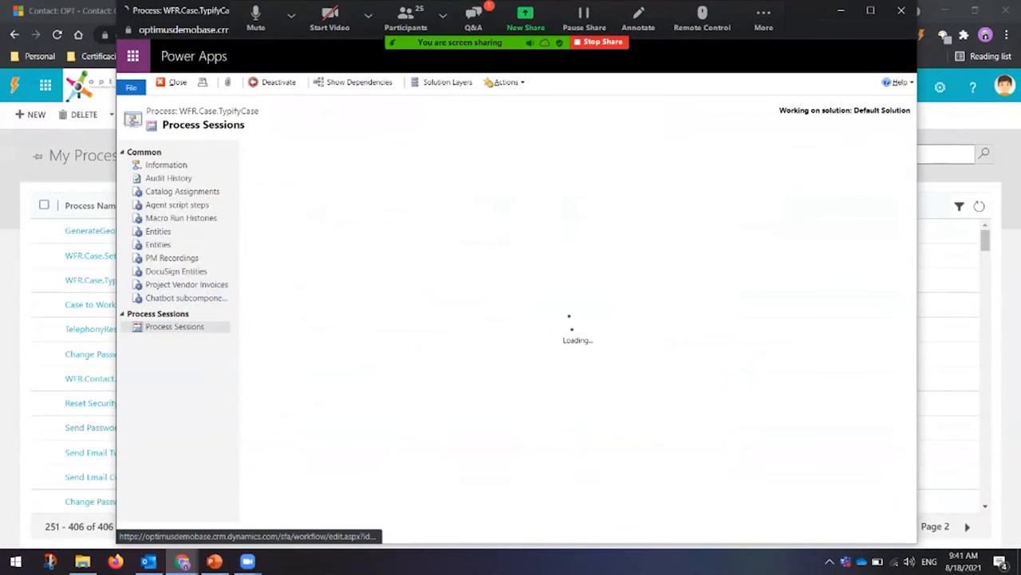
pyautogui.click(901, 11)
pyautogui.click(580, 102)
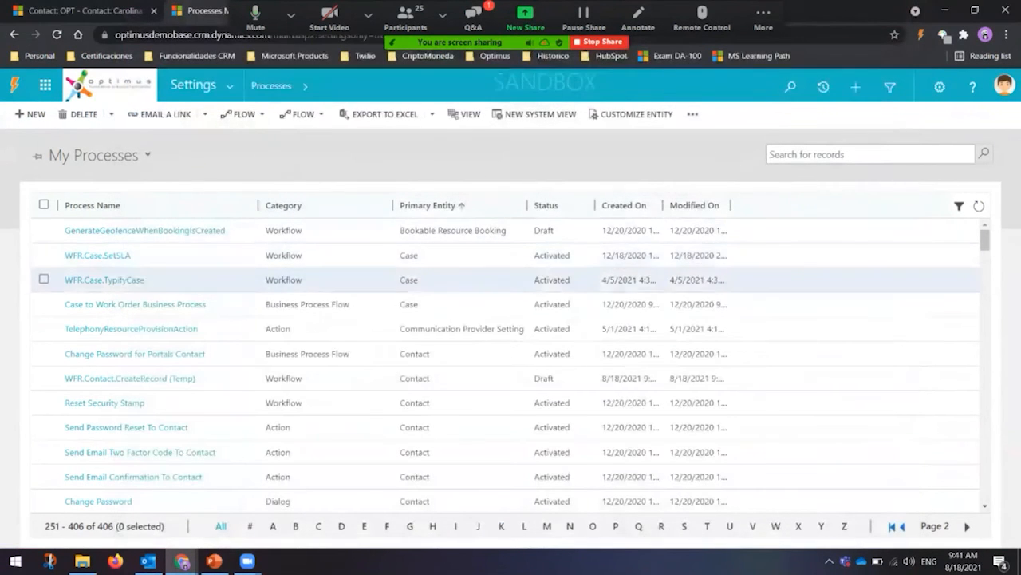
# Step: Open WFR.Case.SetSLA, confirm it has no process sessions, close it and scroll My Processes
pyautogui.click(97, 254)
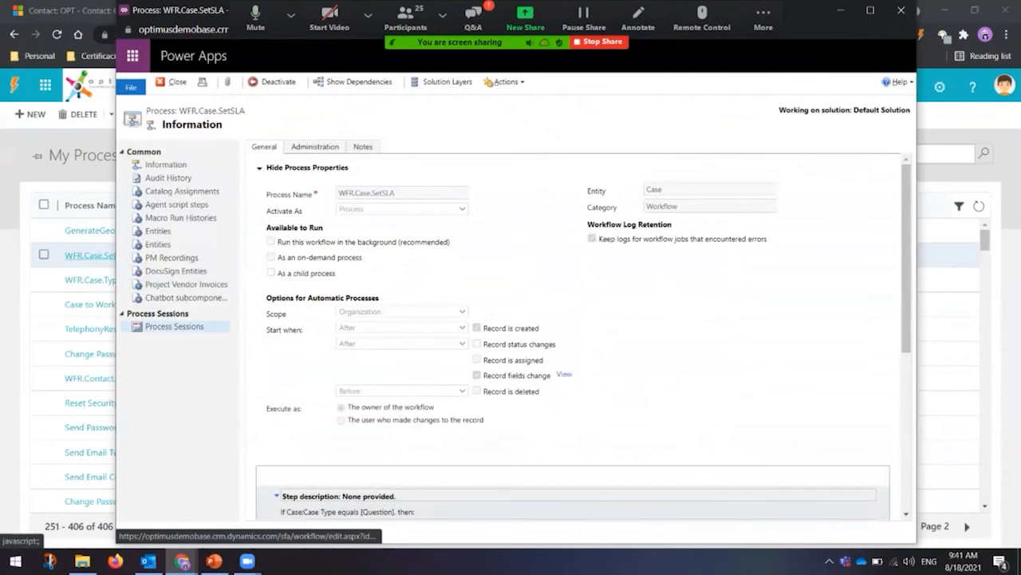
pyautogui.click(174, 326)
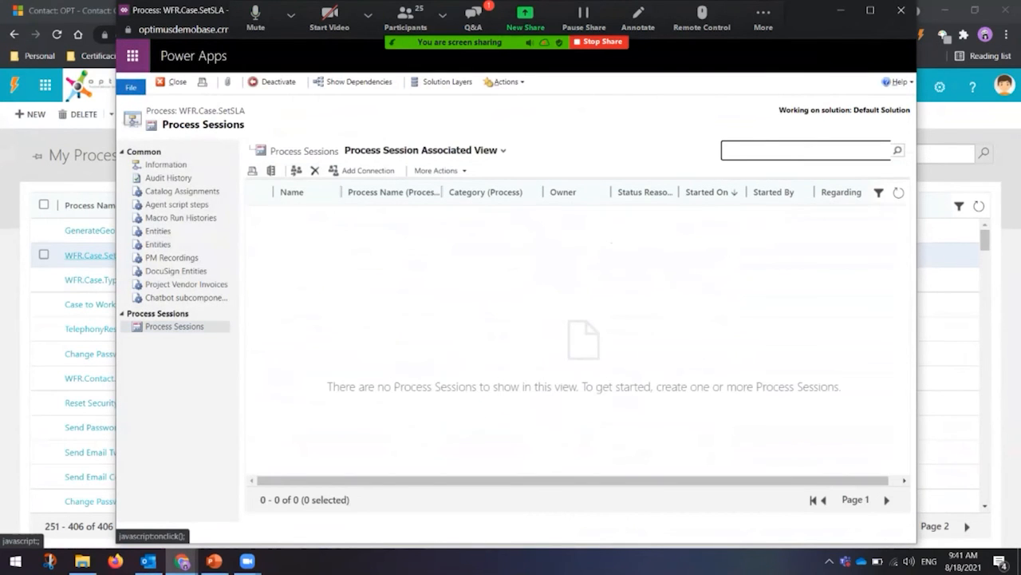
pyautogui.click(900, 11)
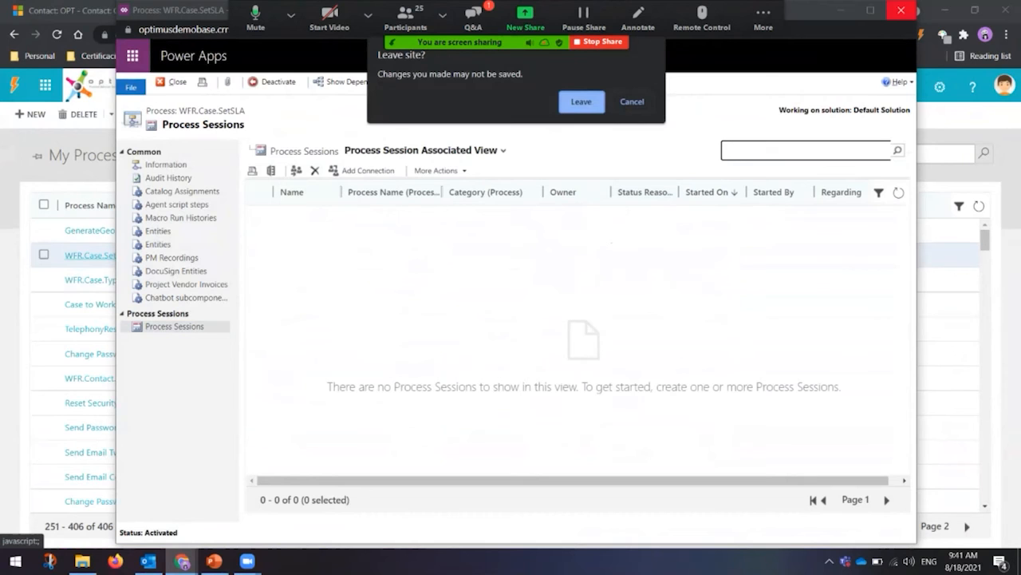
pyautogui.click(581, 102)
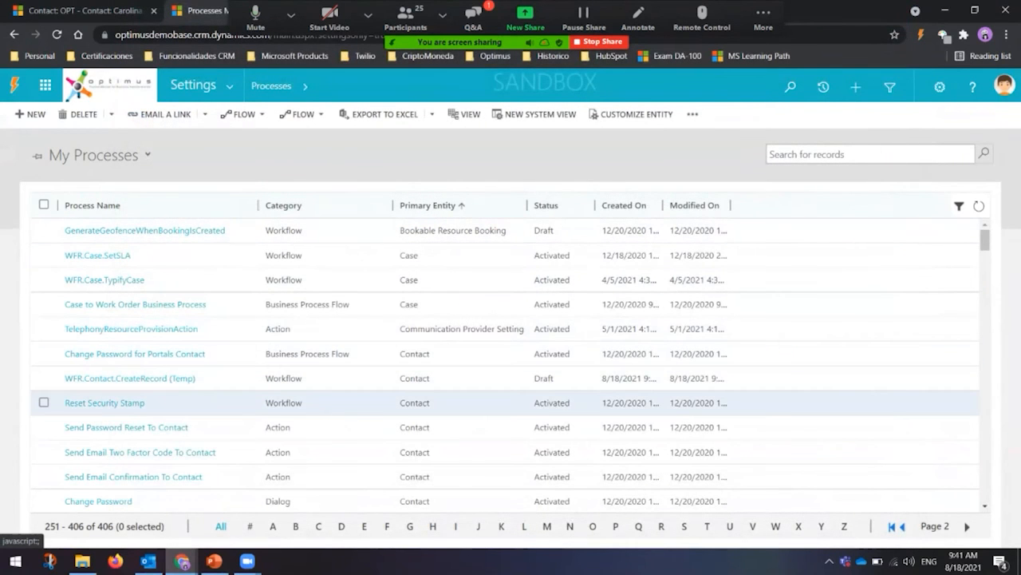
pyautogui.scroll(-6, 511, 407)
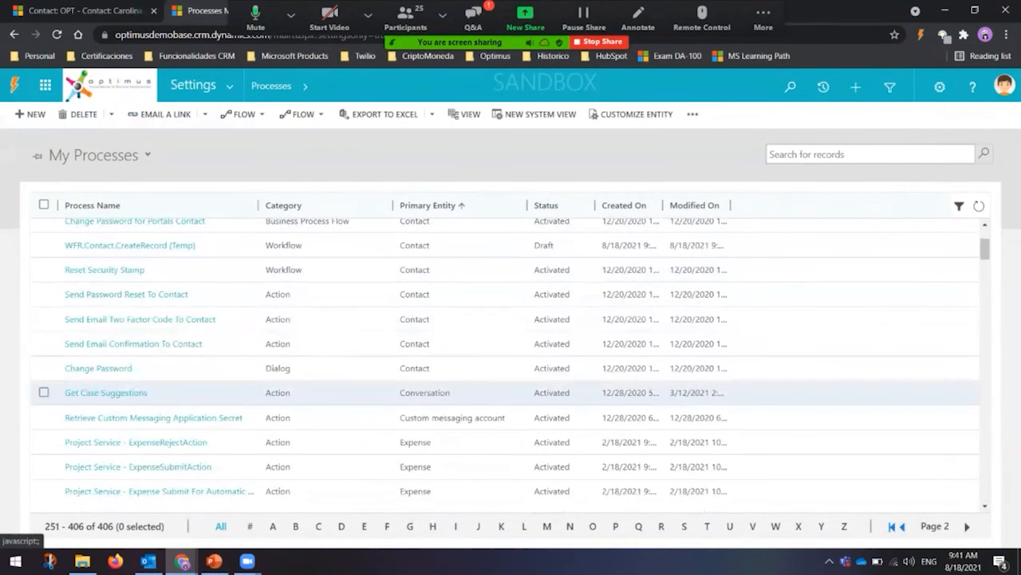
pyautogui.scroll(-8, 510, 363)
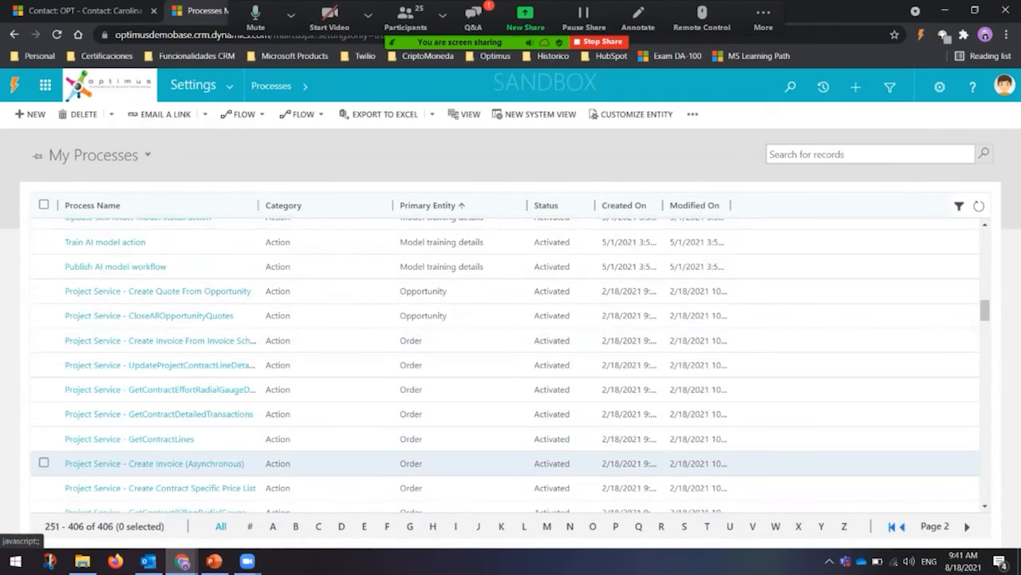
pyautogui.scroll(-1, 209, 467)
# Step: Show the Execute As and Security Context slides, exit the show, then return to My Processes
pyautogui.click(214, 561)
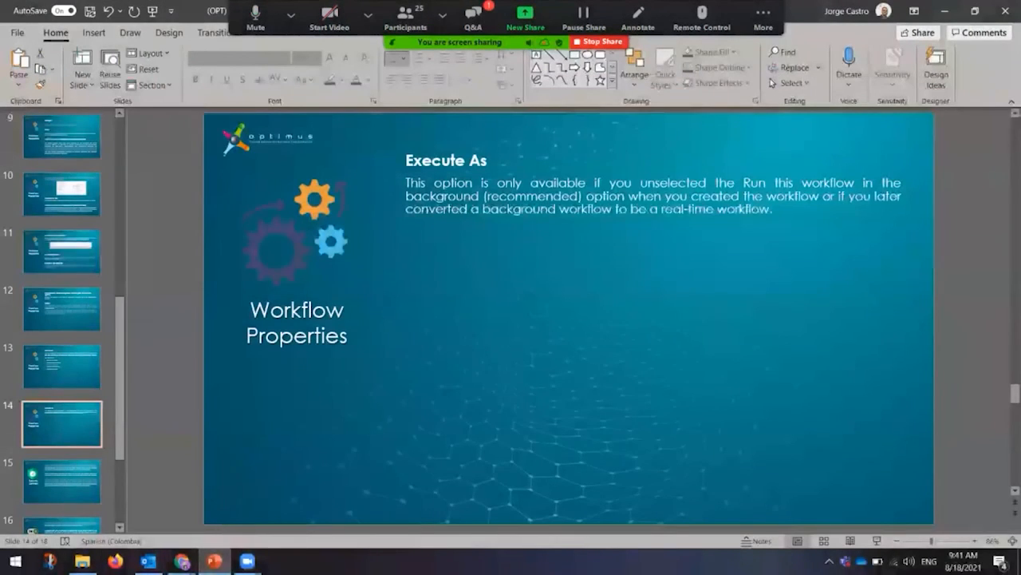
pyautogui.hotkey('shift', 'F5')
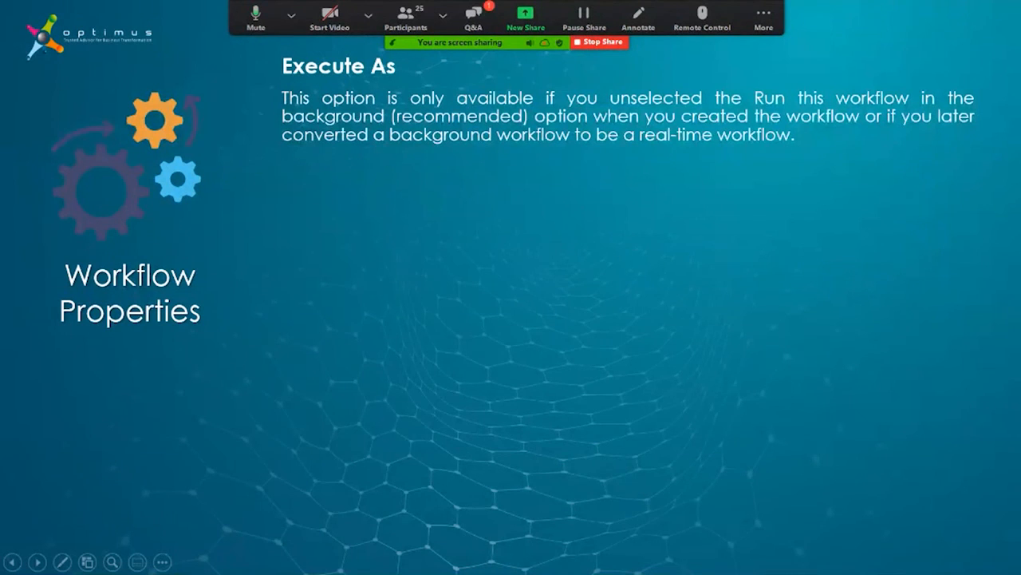
pyautogui.press('Right')
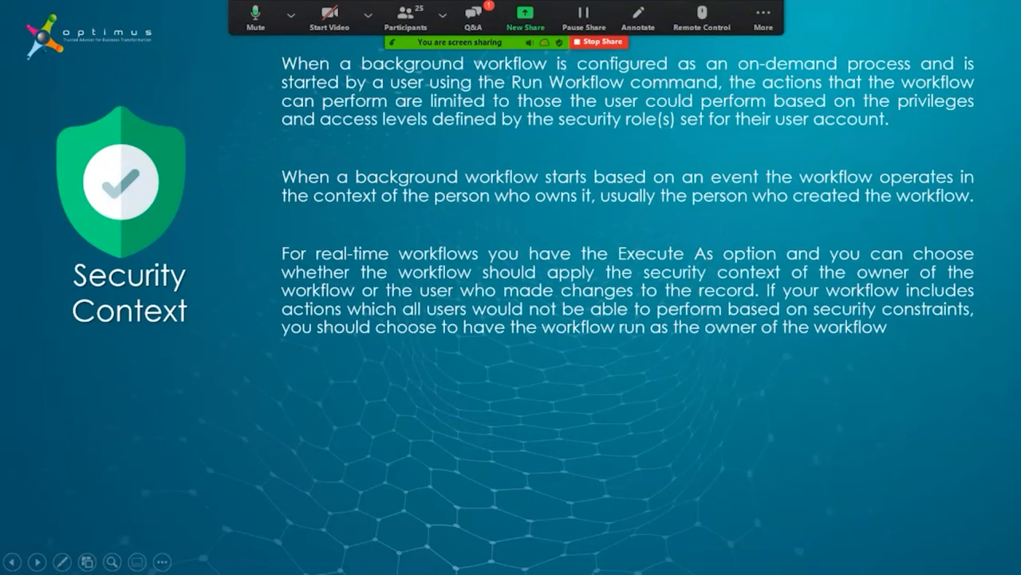
pyautogui.press('Right')
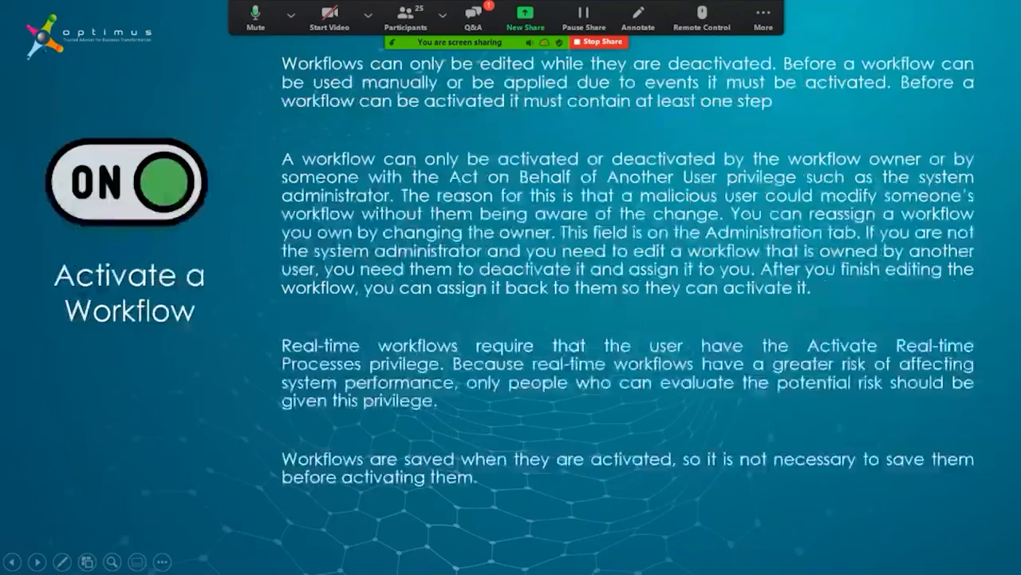
pyautogui.press('Left')
pyautogui.press('Escape')
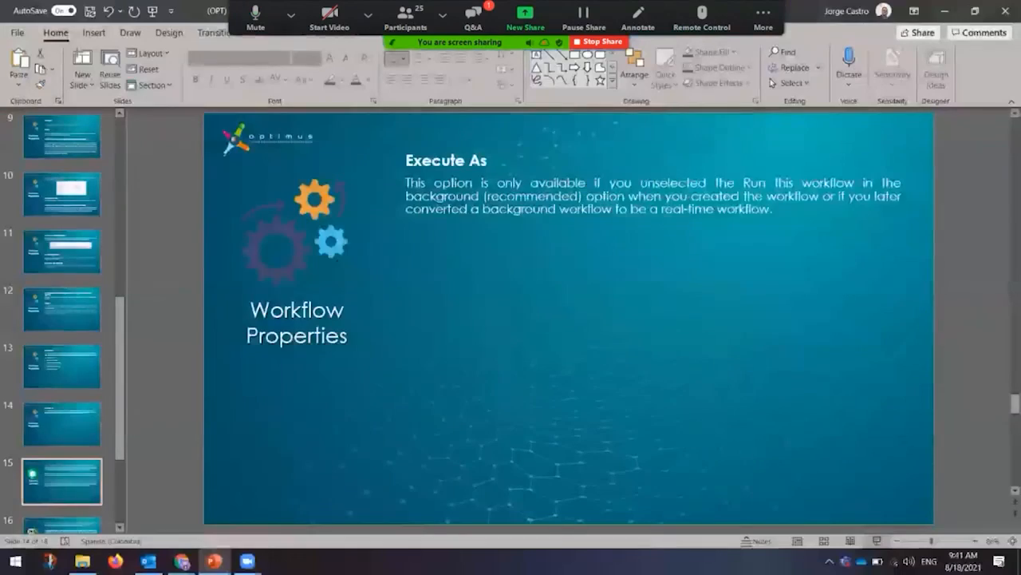
pyautogui.moveTo(183, 561)
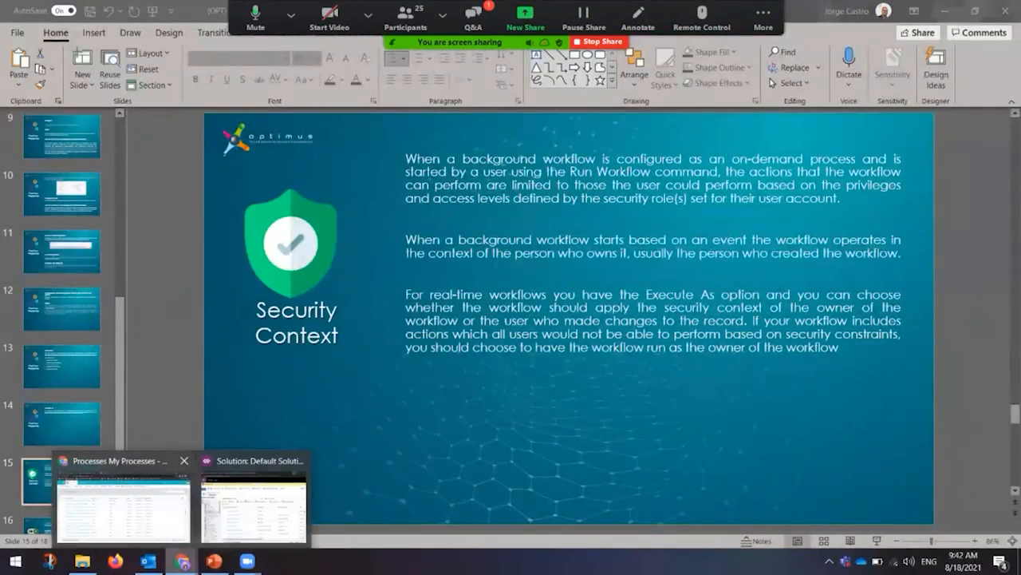
pyautogui.click(124, 498)
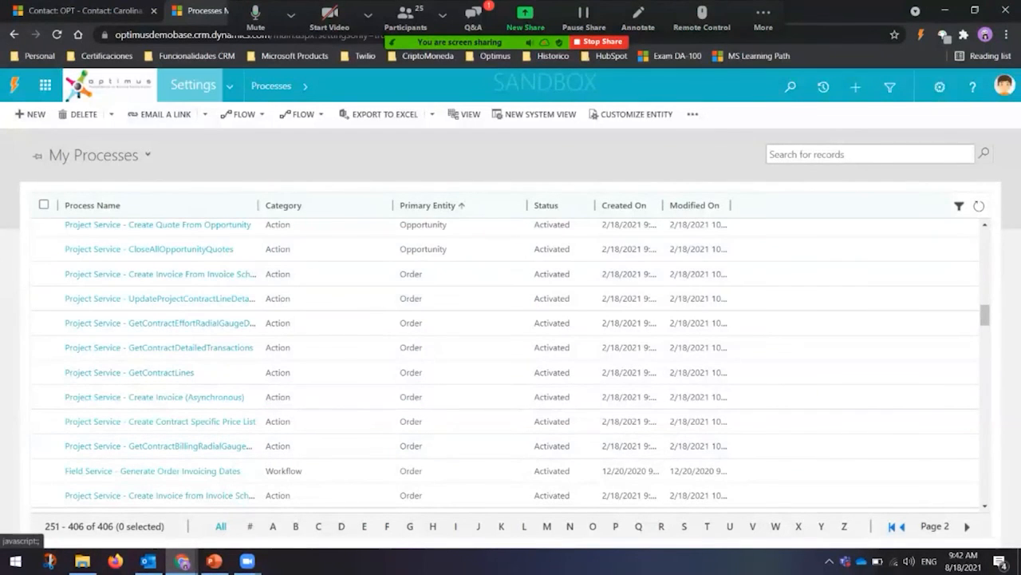
# Step: Go to Settings > Security > Security Roles and open OPT - Base Role
pyautogui.click(229, 86)
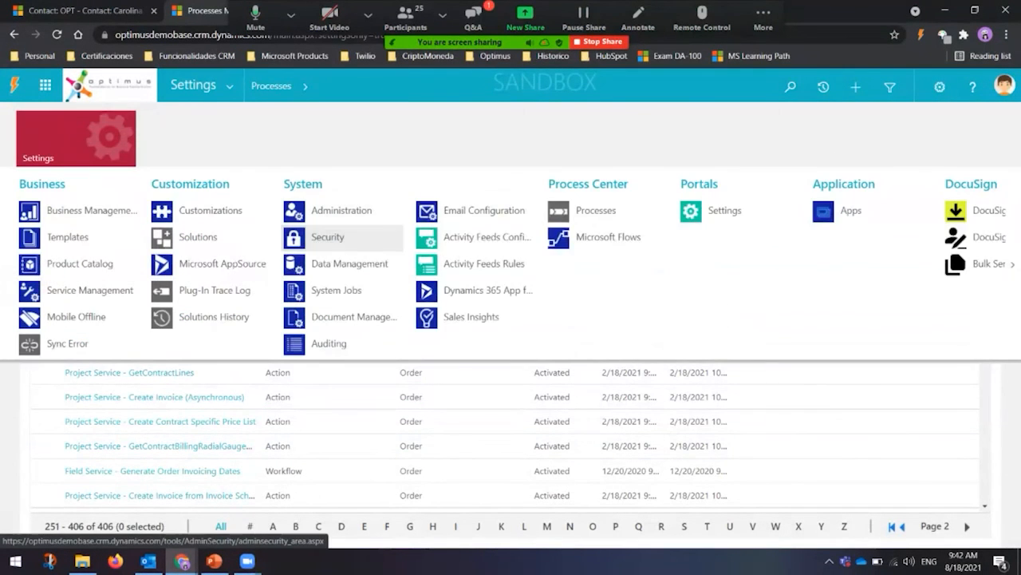
pyautogui.click(323, 237)
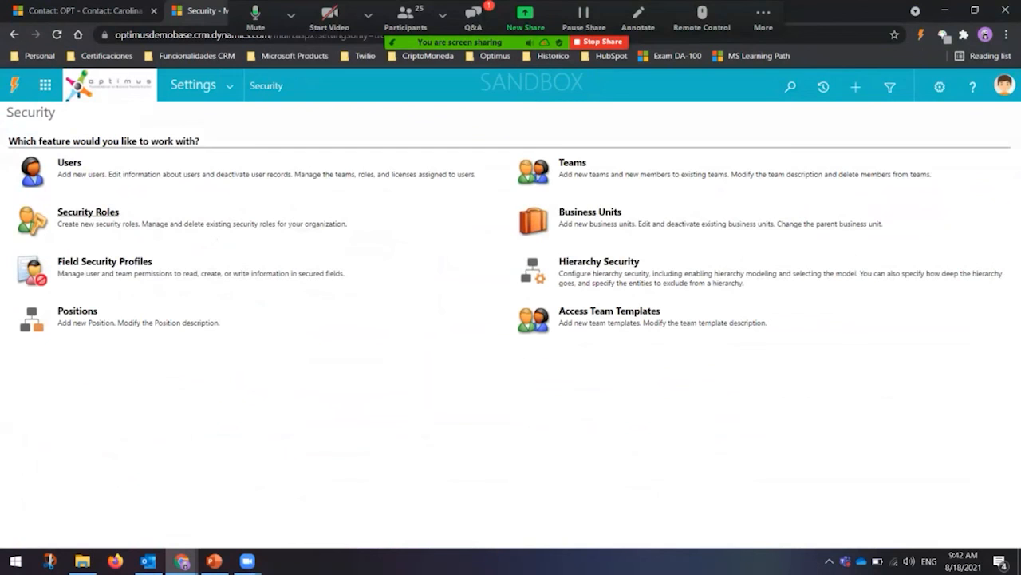
pyautogui.click(87, 213)
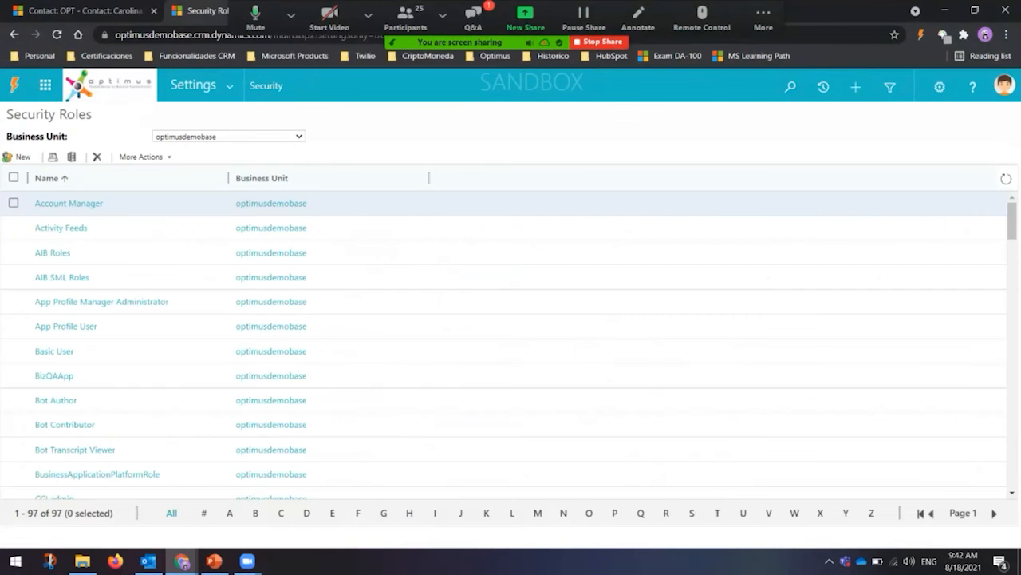
pyautogui.scroll(-15, 511, 343)
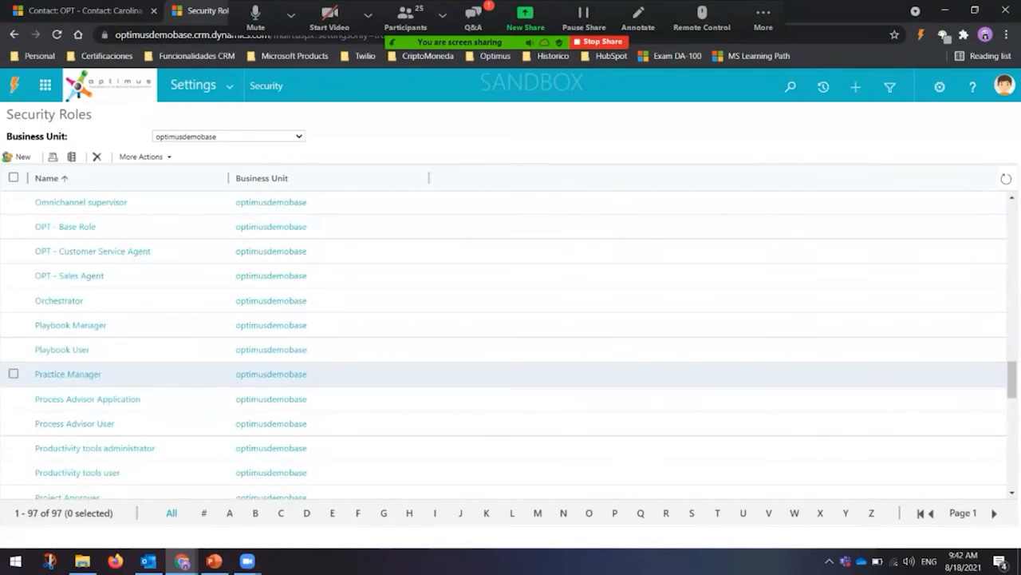
pyautogui.scroll(3, 510, 379)
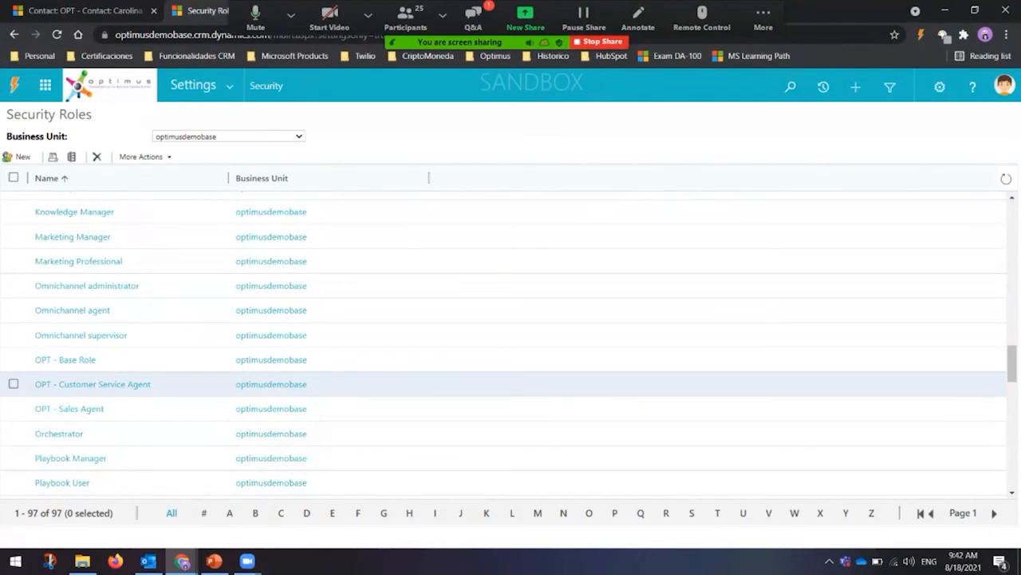
pyautogui.click(65, 359)
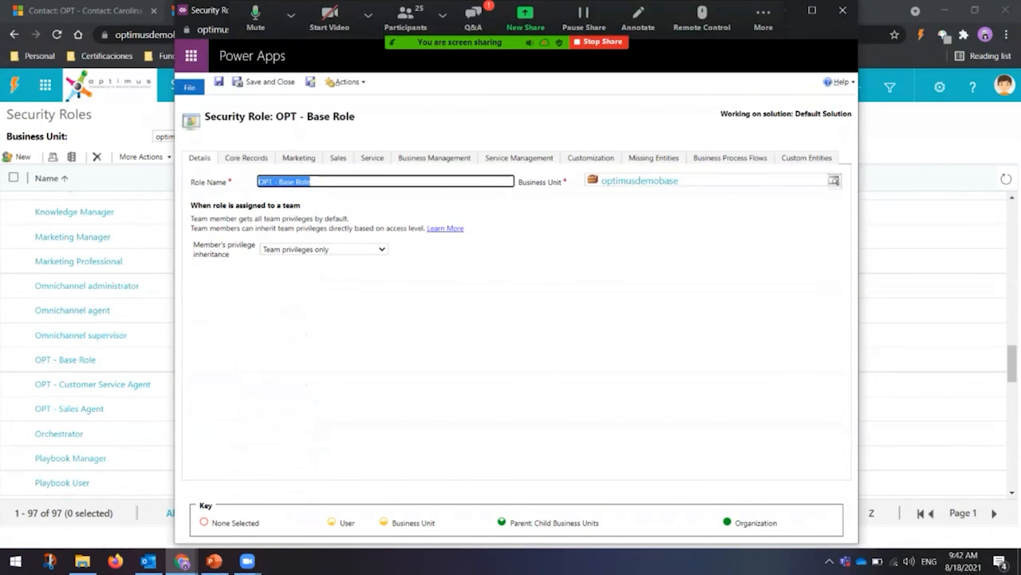
# Step: Review OPT - Base Role's Core Records, Service and Business Management privileges
pyautogui.click(247, 158)
pyautogui.scroll(-11, 511, 319)
pyautogui.scroll(1, 510, 319)
pyautogui.scroll(-3, 511, 319)
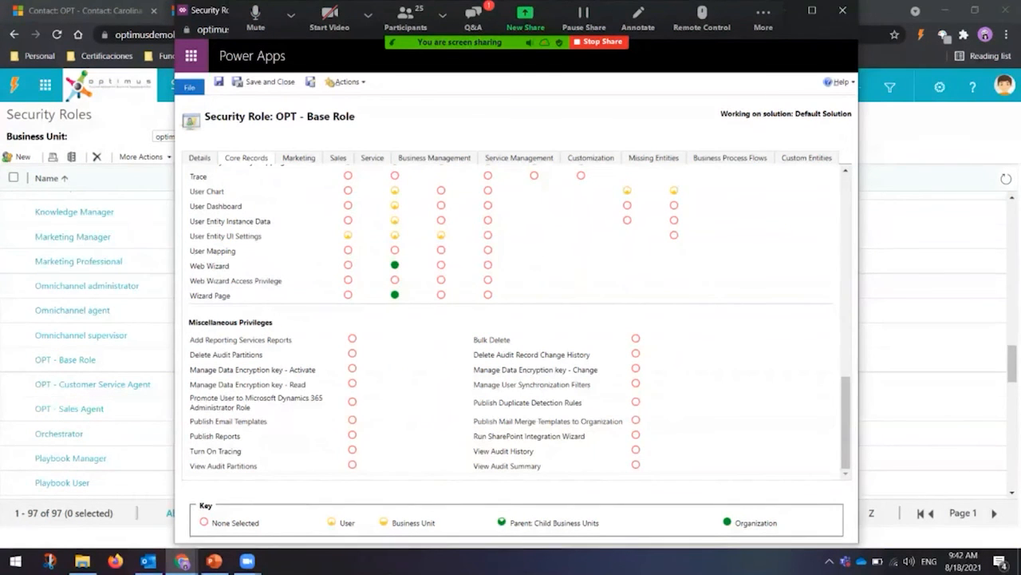
pyautogui.click(371, 158)
pyautogui.click(434, 158)
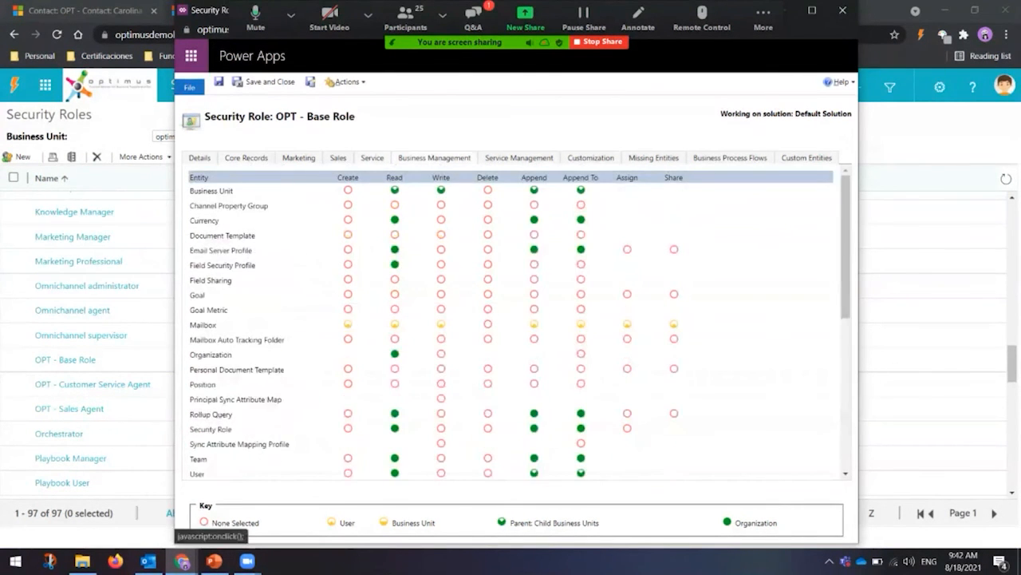
pyautogui.scroll(-6, 519, 319)
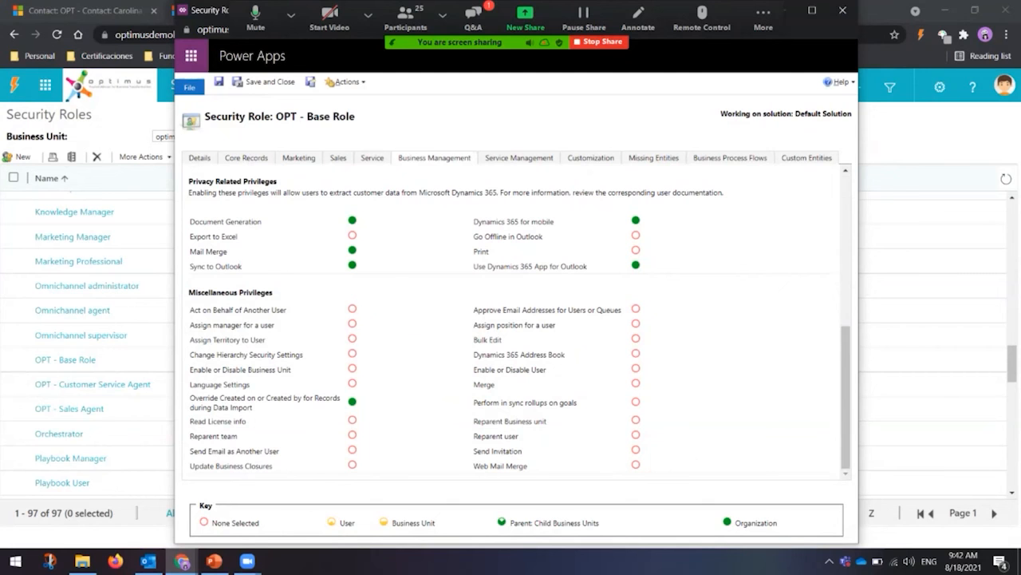
# Step: Review its Service Management and Customization privileges, close the role and return to PowerPoint
pyautogui.click(519, 158)
pyautogui.scroll(-2, 511, 319)
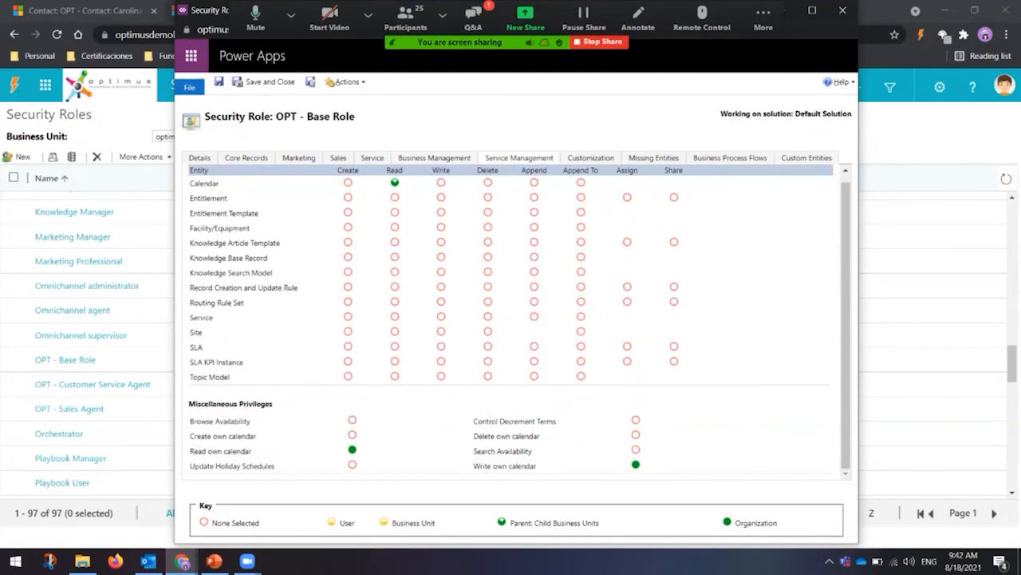
pyautogui.click(590, 158)
pyautogui.scroll(-8, 510, 319)
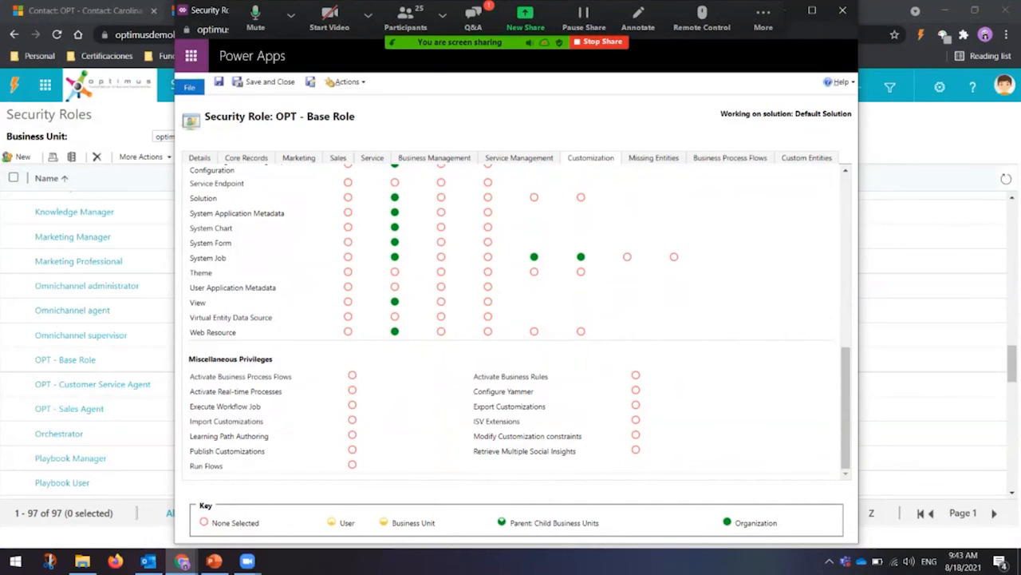
pyautogui.click(843, 10)
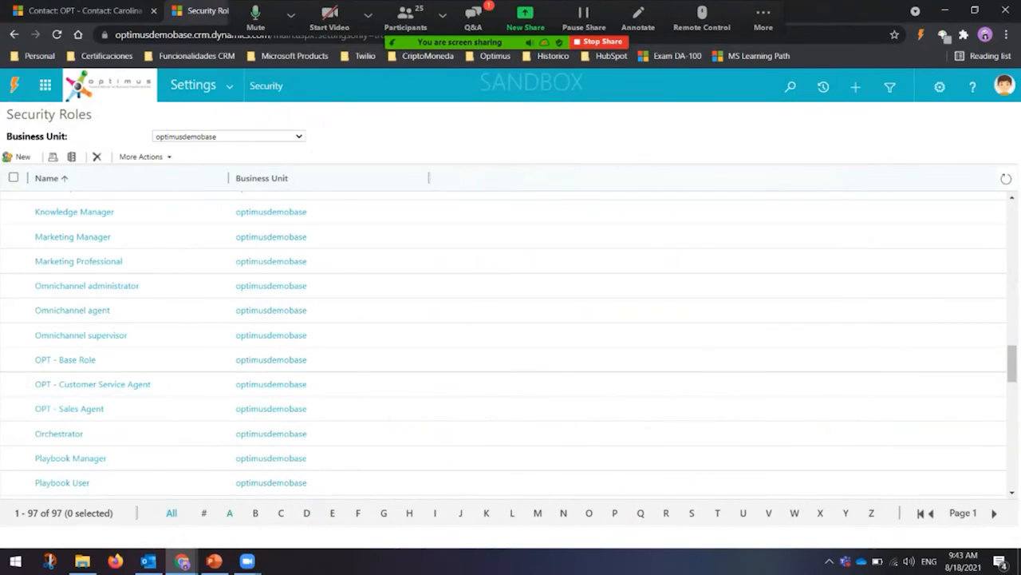
pyautogui.click(204, 559)
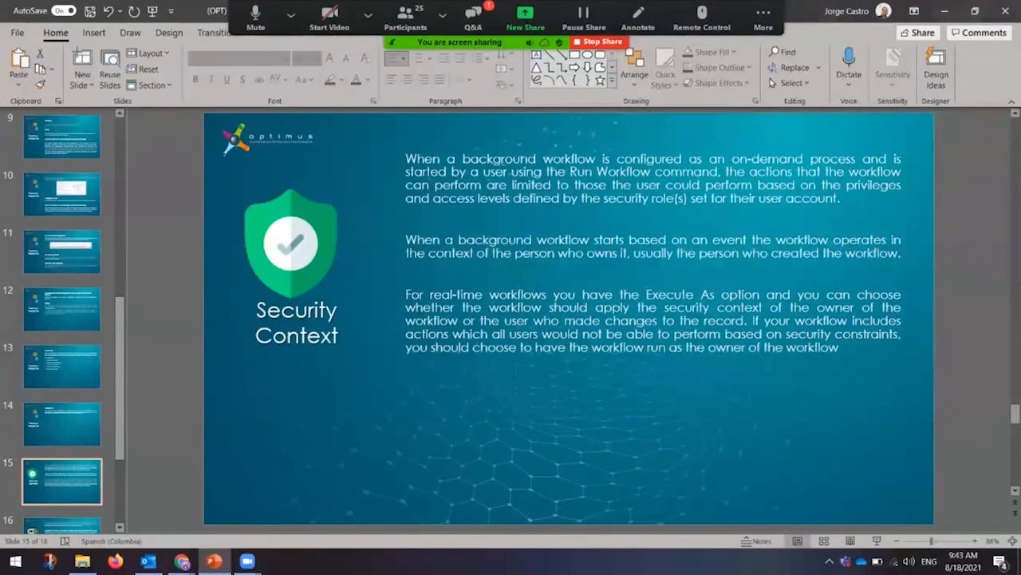
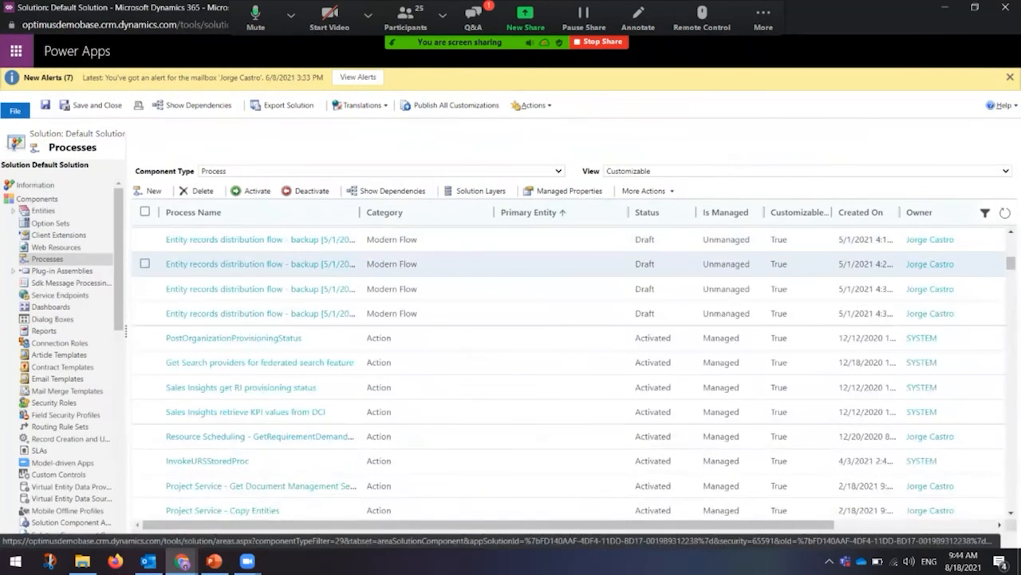
# Step: Scroll to the Contact processes and select WFR.Contact.CreateRecord (Temp)
pyautogui.scroll(-20, 930, 264)
pyautogui.scroll(-10, 574, 372)
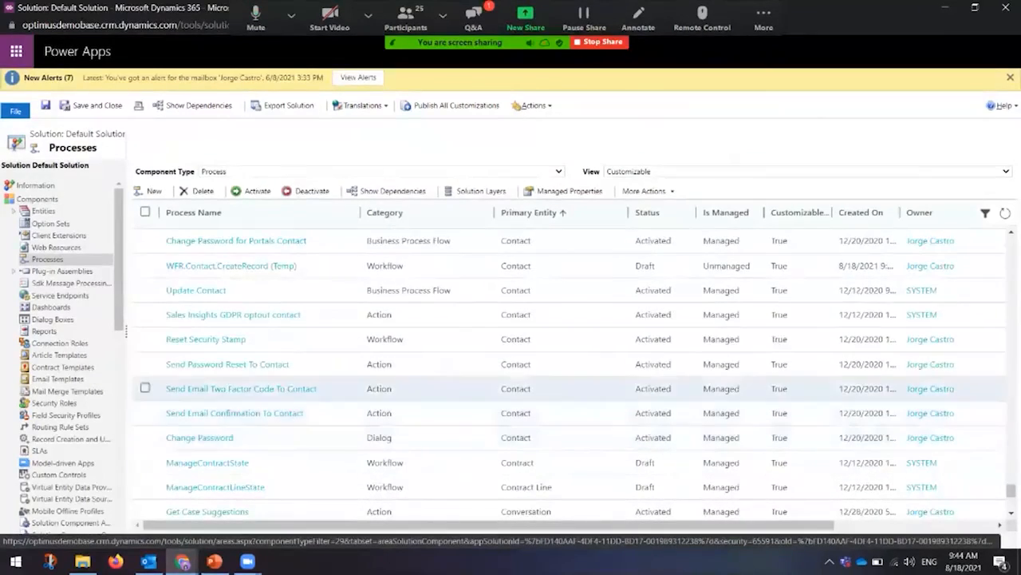
pyautogui.click(145, 265)
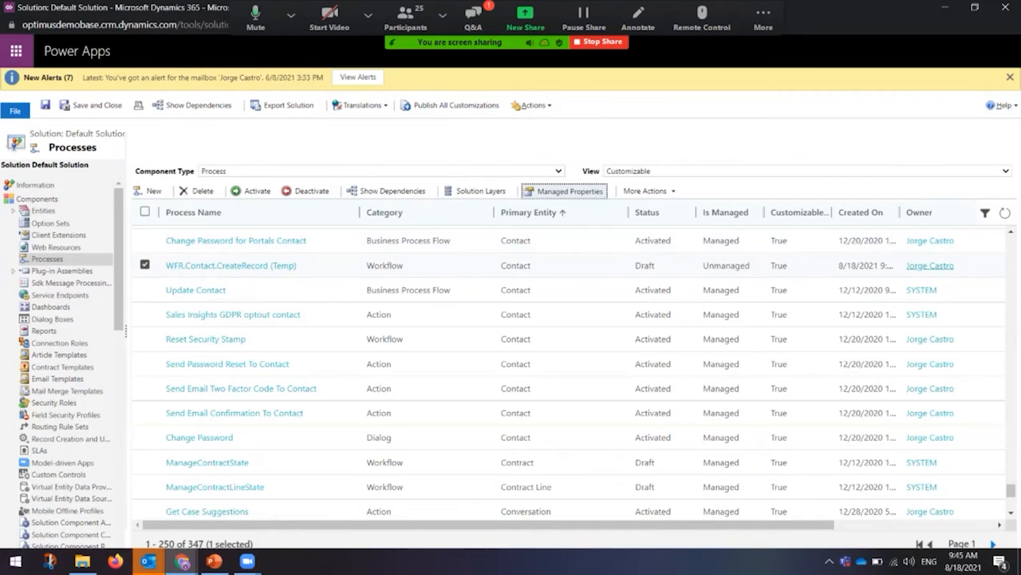
# Step: Set WFR.Contact.CreateRecord (Temp)'s Customizable managed property to False and apply it
pyautogui.click(564, 191)
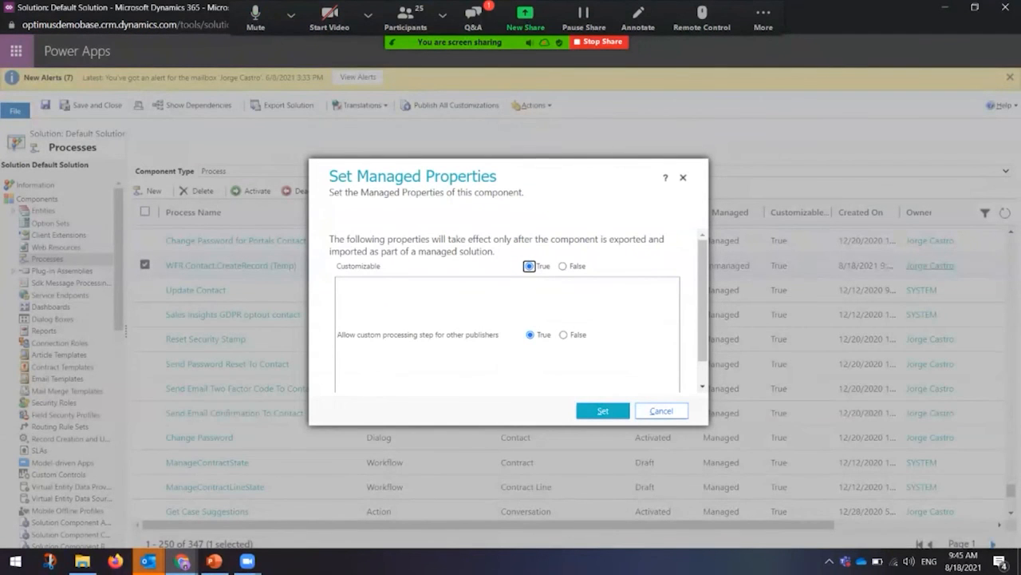
pyautogui.click(563, 265)
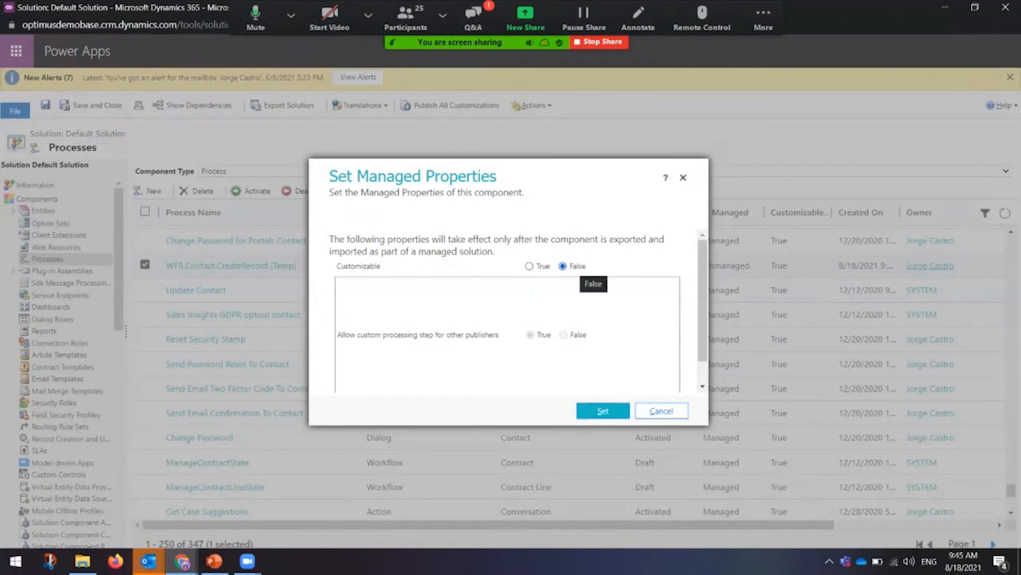
pyautogui.click(603, 410)
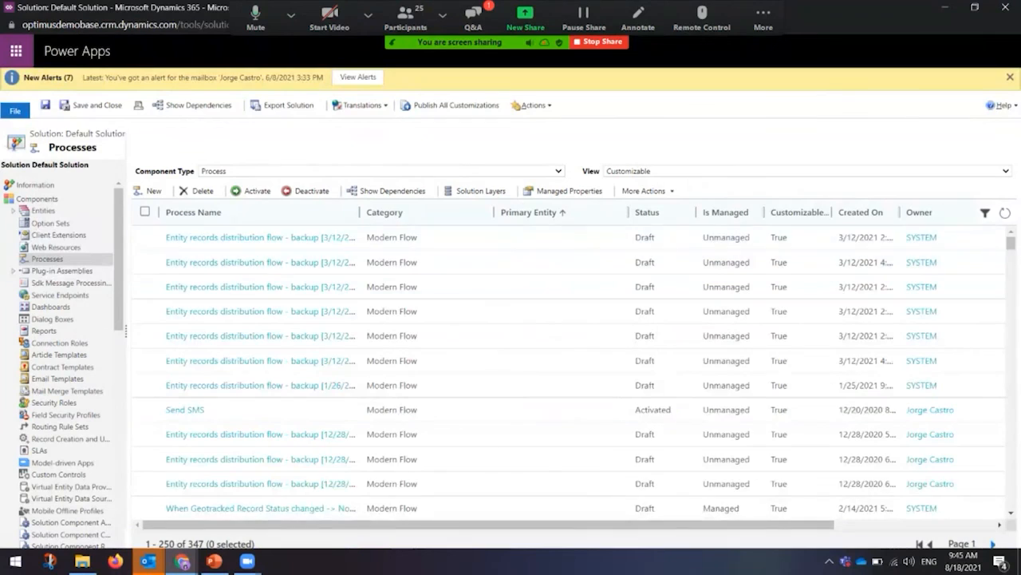
# Step: Reselect the workflow, start and cancel a delete, then open it in the process editor
pyautogui.scroll(-10, 570, 375)
pyautogui.scroll(-10, 570, 375)
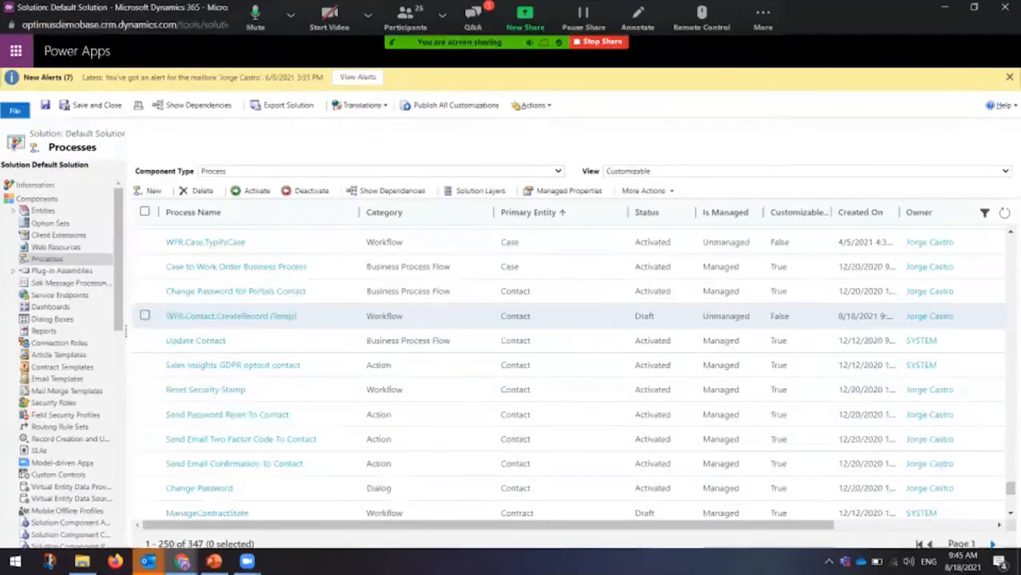
pyautogui.click(970, 316)
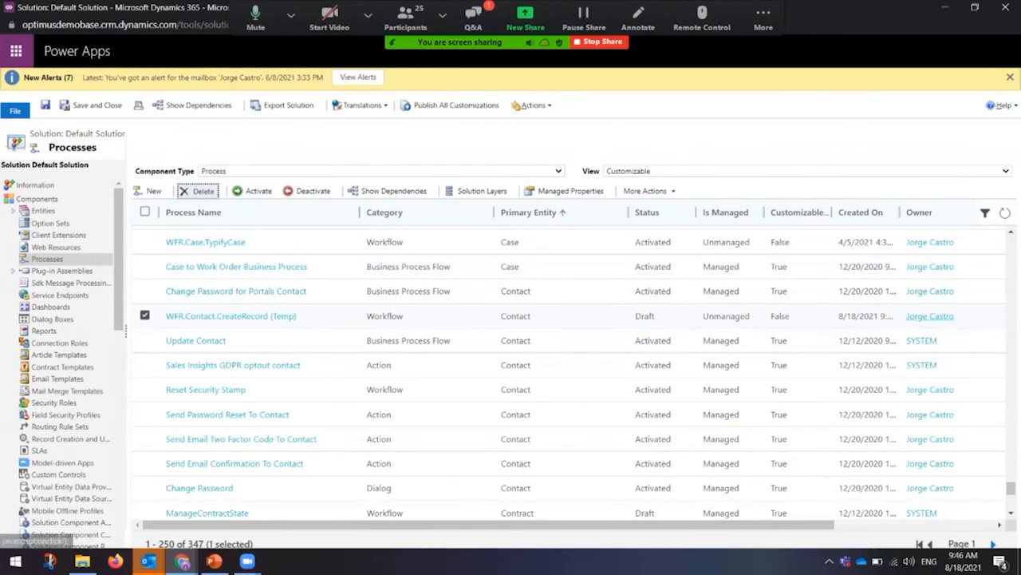
pyautogui.click(197, 191)
pyautogui.click(654, 346)
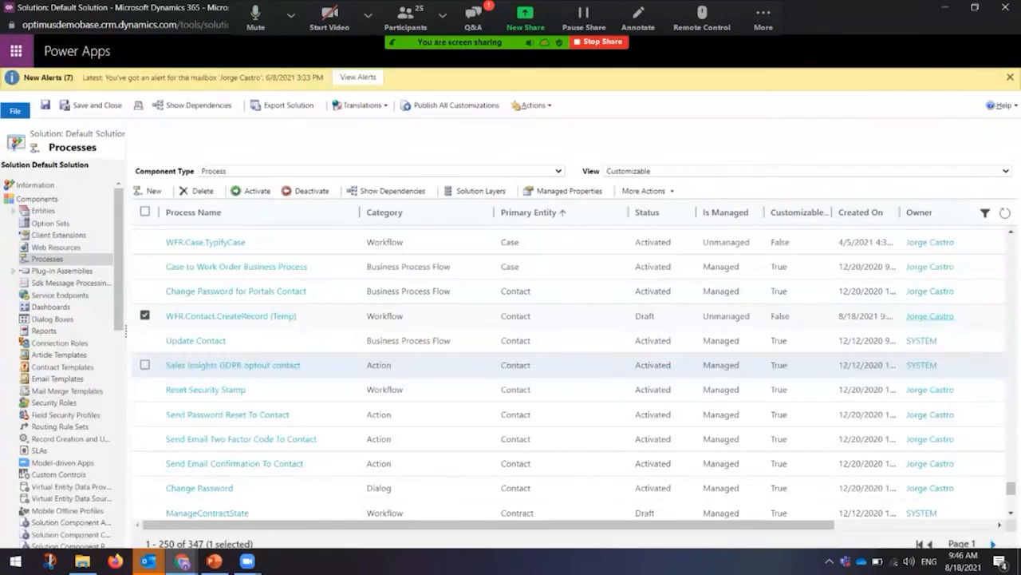
pyautogui.click(230, 316)
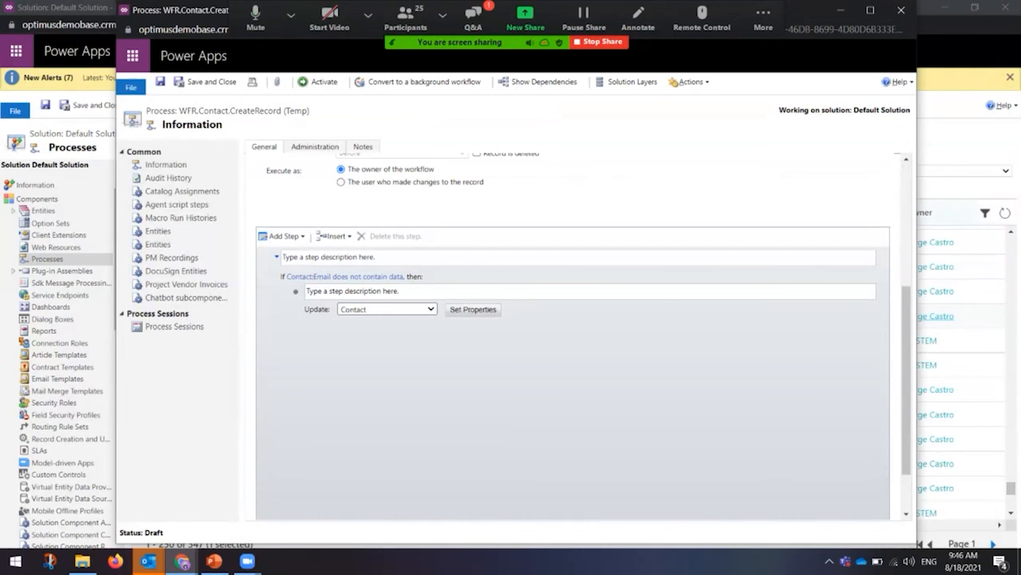
# Step: Add a template-based Send Email step after the Update Contact step
pyautogui.click(473, 310)
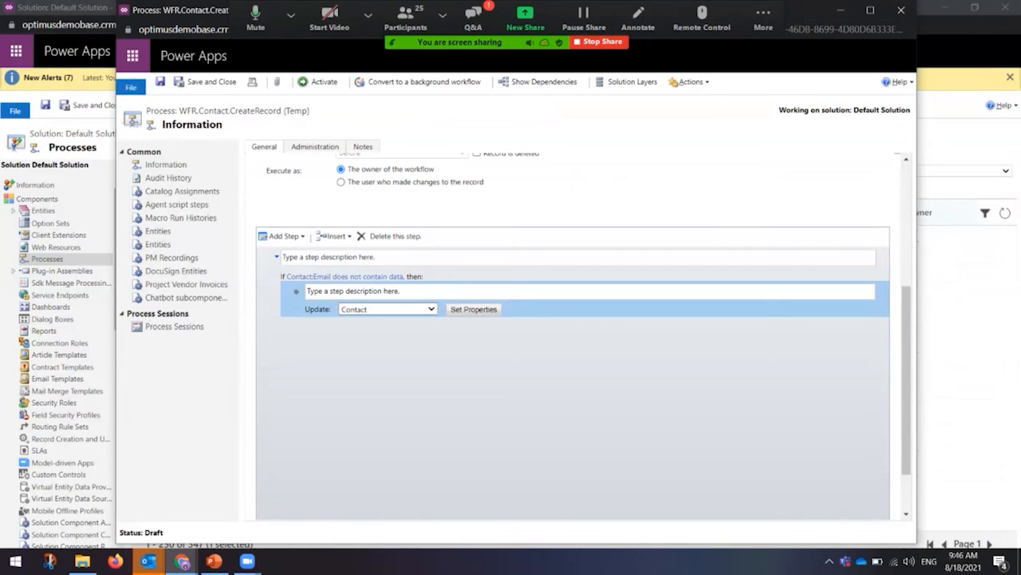
pyautogui.click(286, 236)
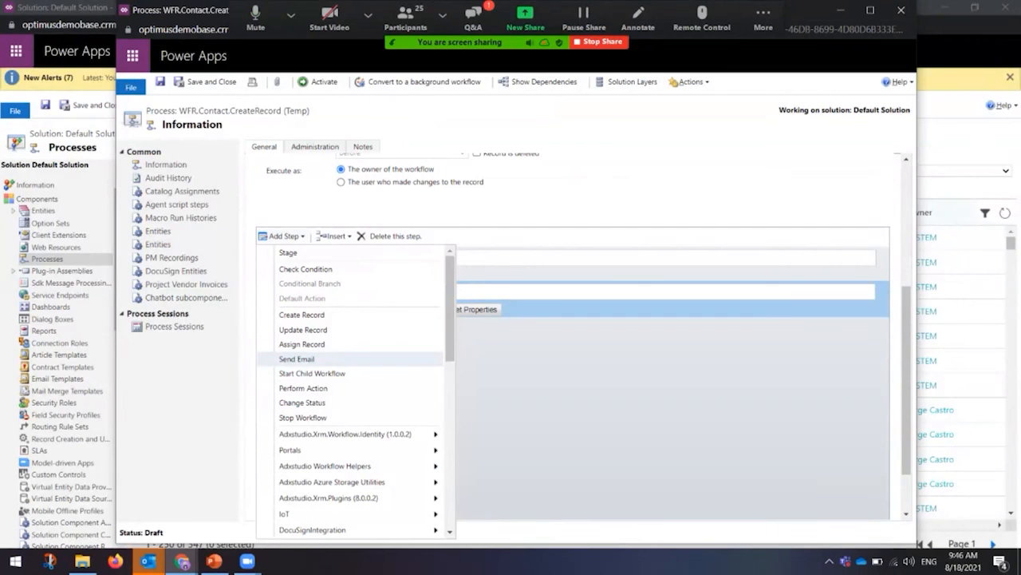
pyautogui.click(296, 359)
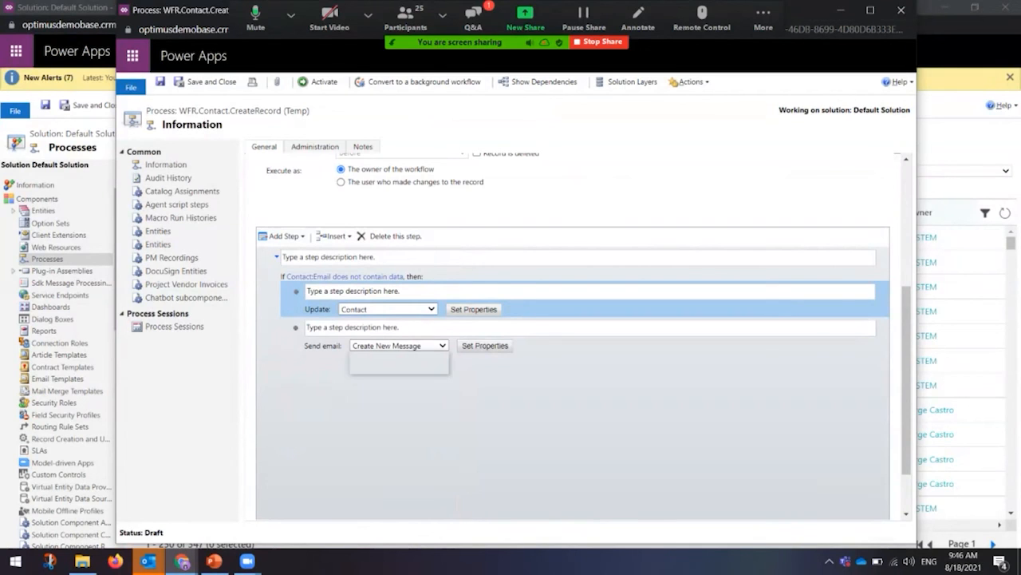
pyautogui.click(399, 345)
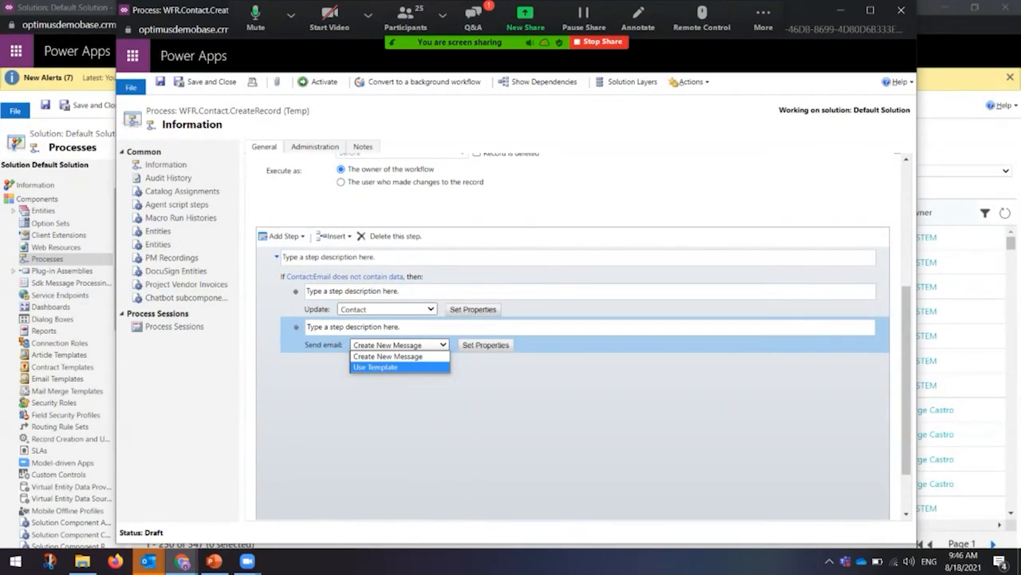
pyautogui.click(397, 367)
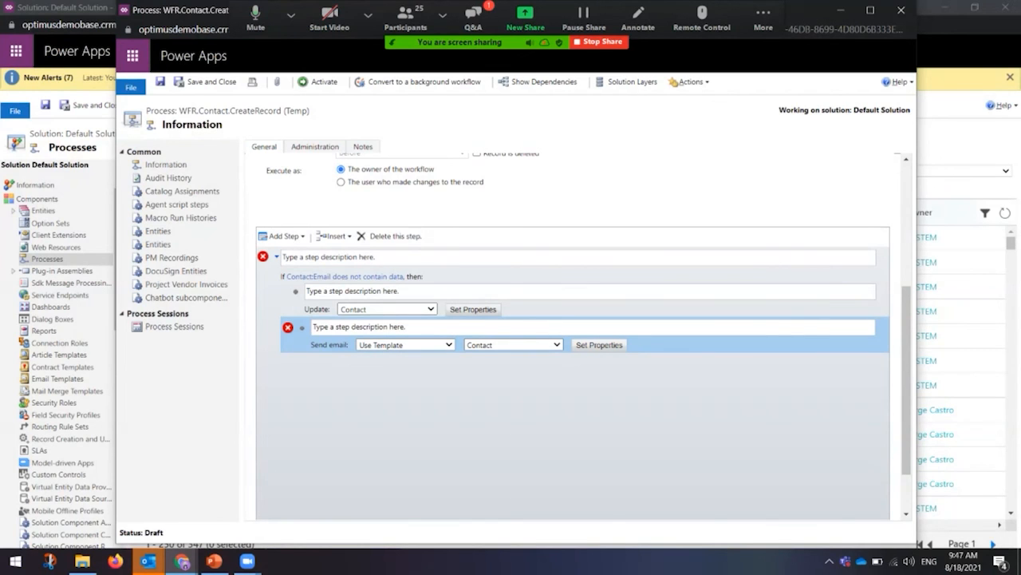
# Step: Delete the Send Email step, leaving only the Update Contact step
pyautogui.click(391, 236)
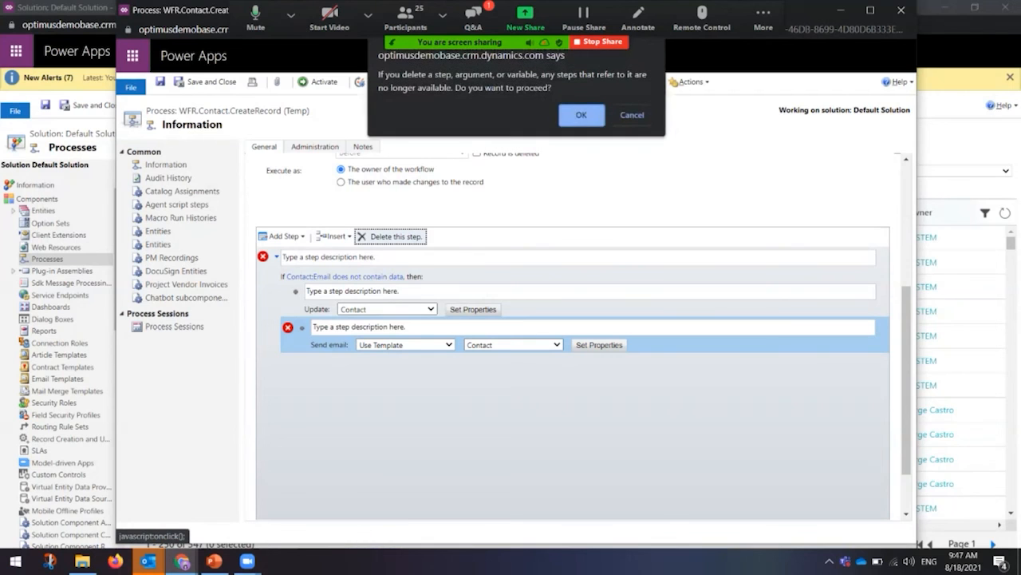
pyautogui.press('Return')
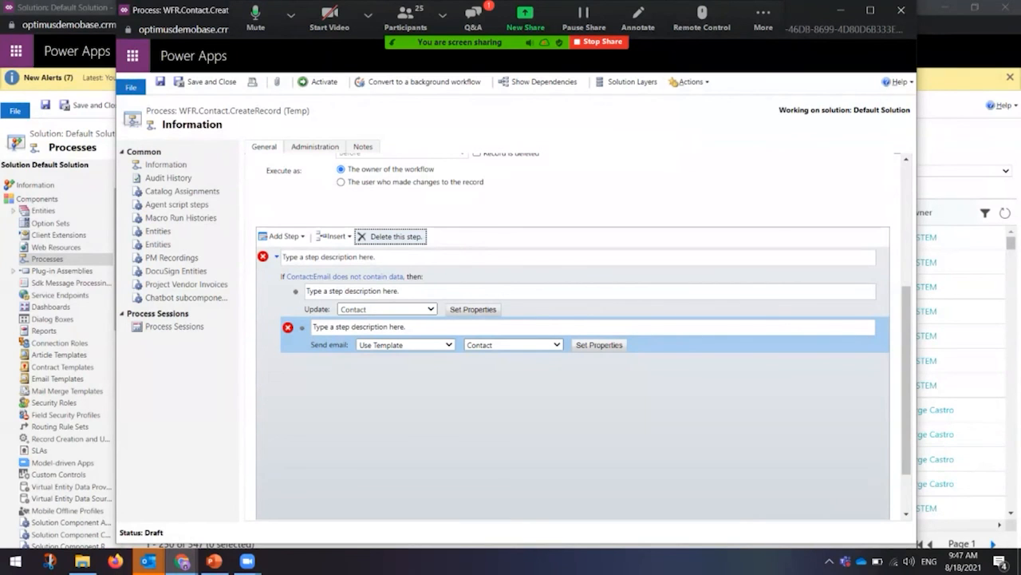
pyautogui.click(284, 236)
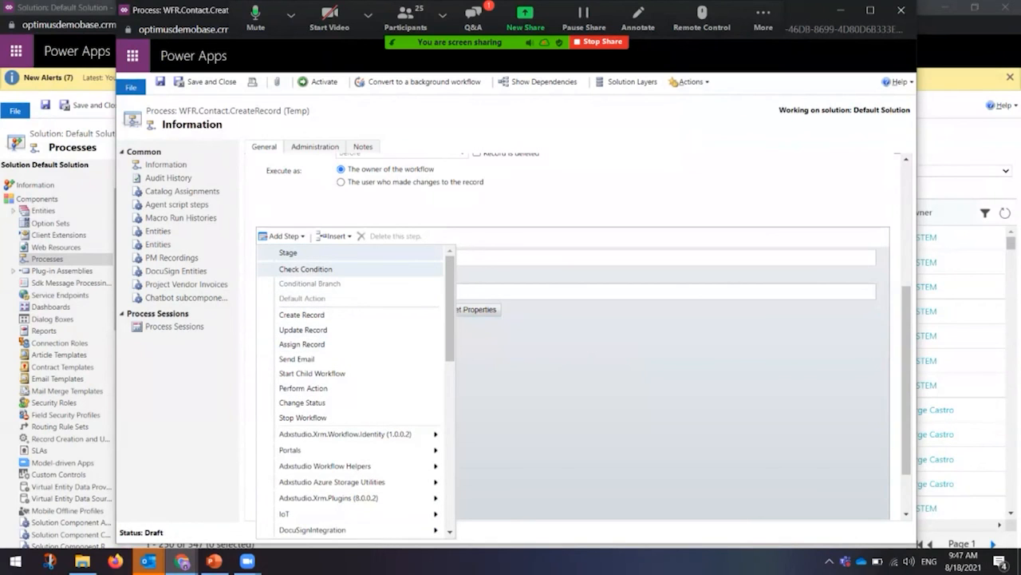
pyautogui.click(284, 236)
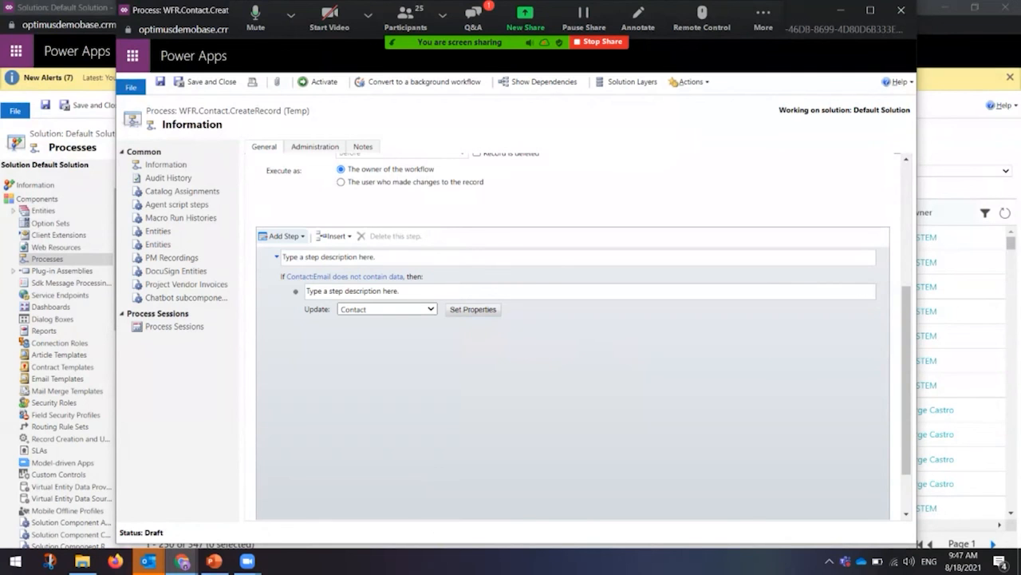
# Step: Return to the PowerPoint deck and advance to slide 17, Trial Instance
pyautogui.scroll(3, 581, 335)
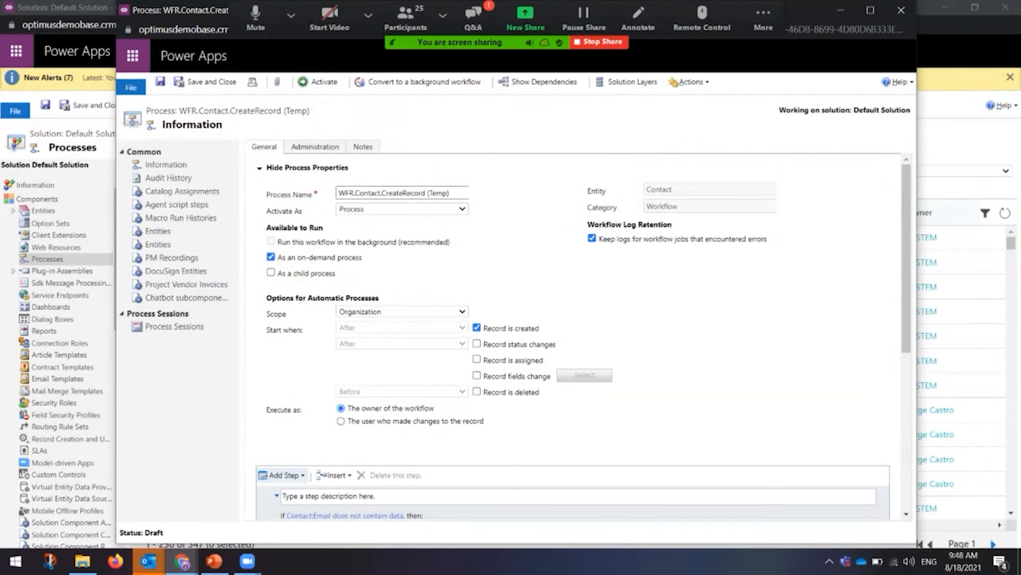
pyautogui.scroll(-3, 581, 335)
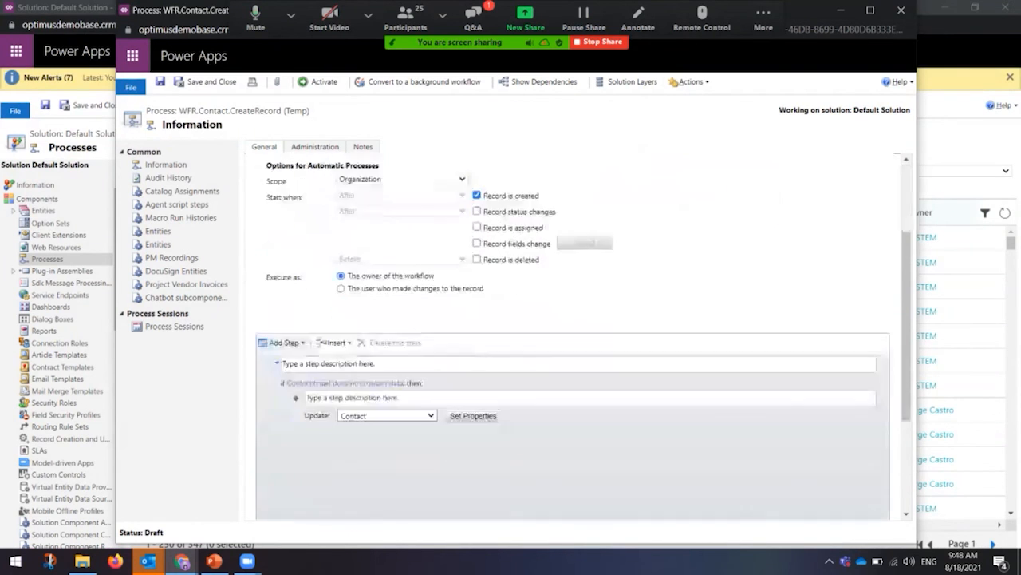
pyautogui.scroll(-2, 581, 336)
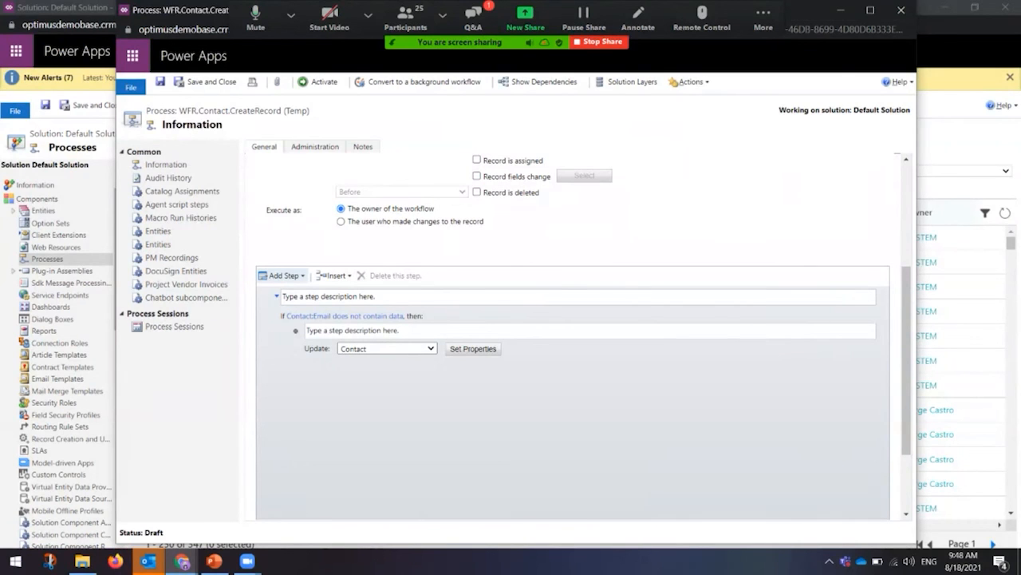
pyautogui.moveTo(214, 561)
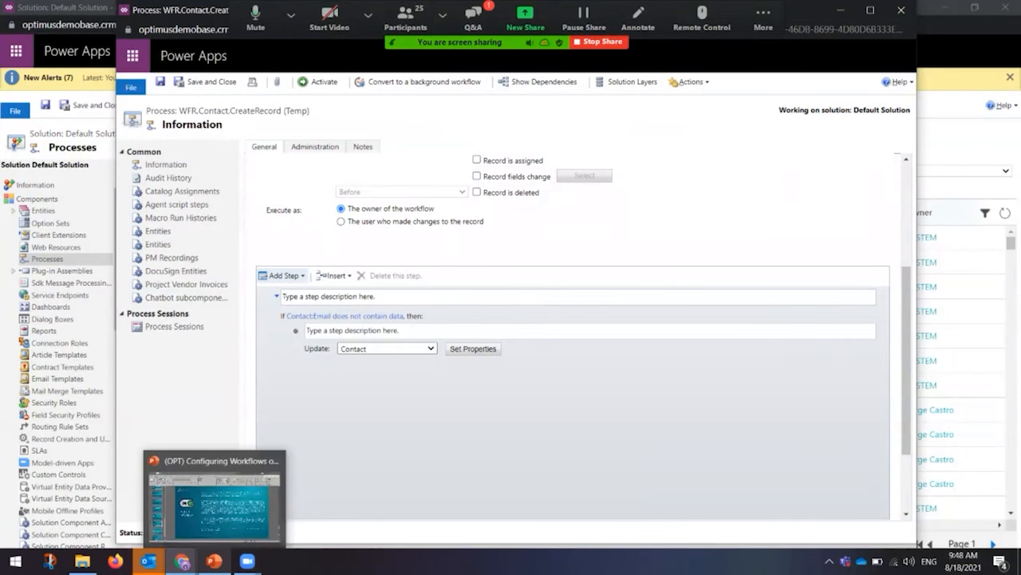
pyautogui.click(214, 498)
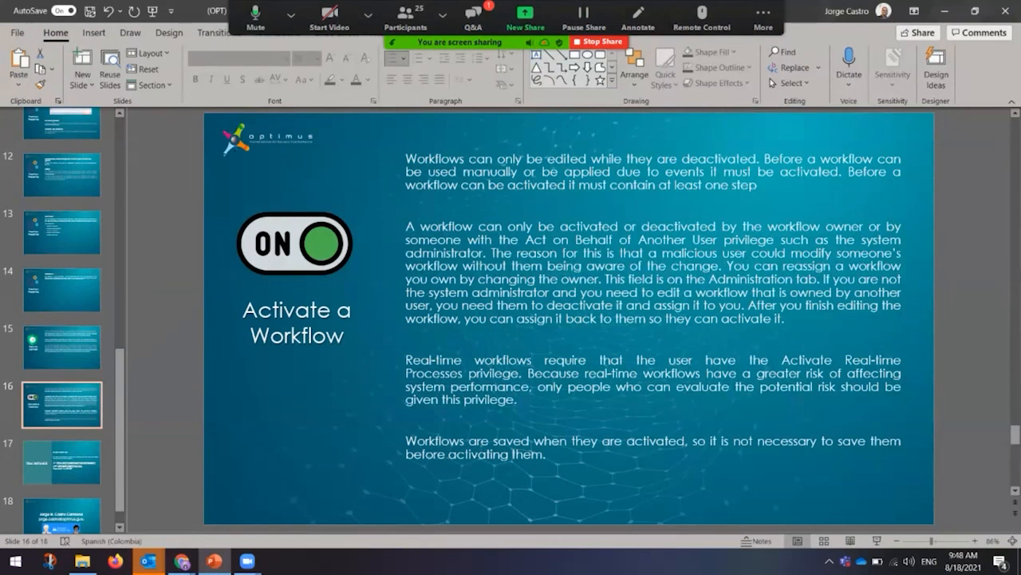
pyautogui.press('Down')
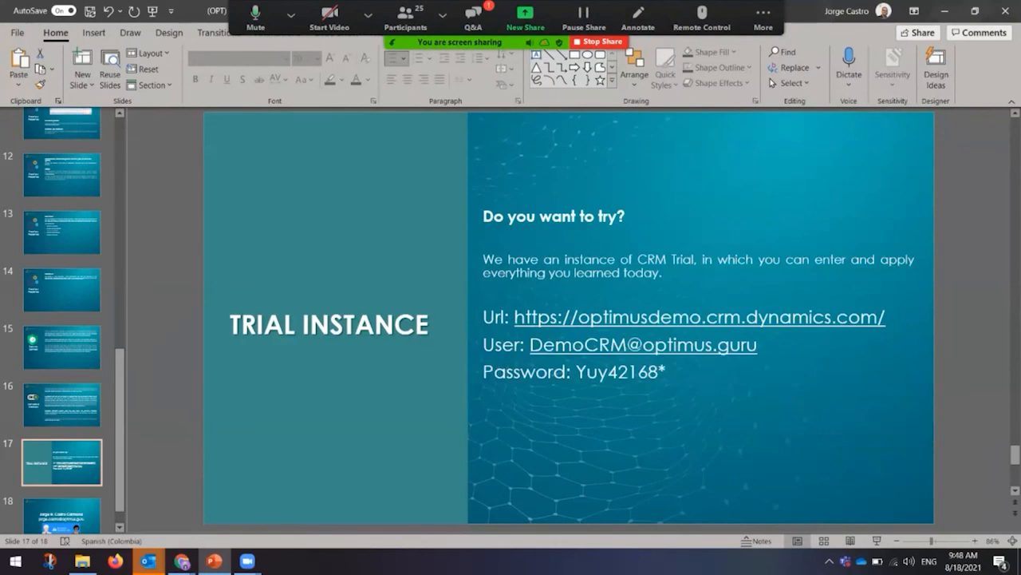